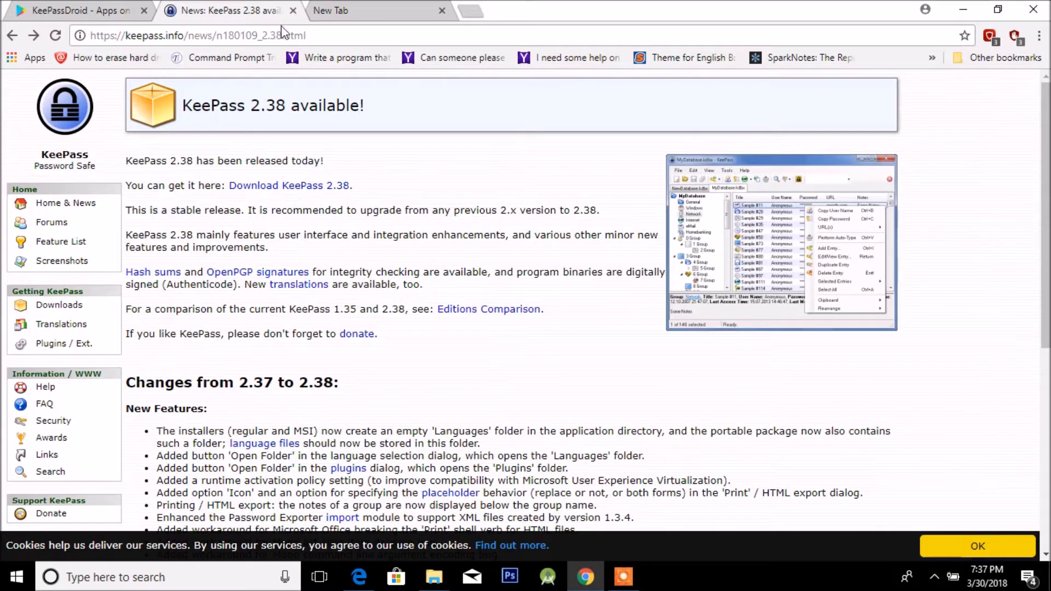
Cycle through the open tabs: blank new tab, KeePass 2.38 news and KeePassDroid Play Store page.
{"action": "left_click", "coordinate": [368, 9]}
{"action": "left_click", "coordinate": [243, 12]}
{"action": "left_click", "coordinate": [305, 7]}
{"action": "left_click", "coordinate": [240, 10]}
{"action": "left_click", "coordinate": [91, 8]}
{"action": "left_click", "coordinate": [230, 10]}
{"action": "left_click", "coordinate": [349, 7]}
{"action": "left_click", "coordinate": [230, 10]}
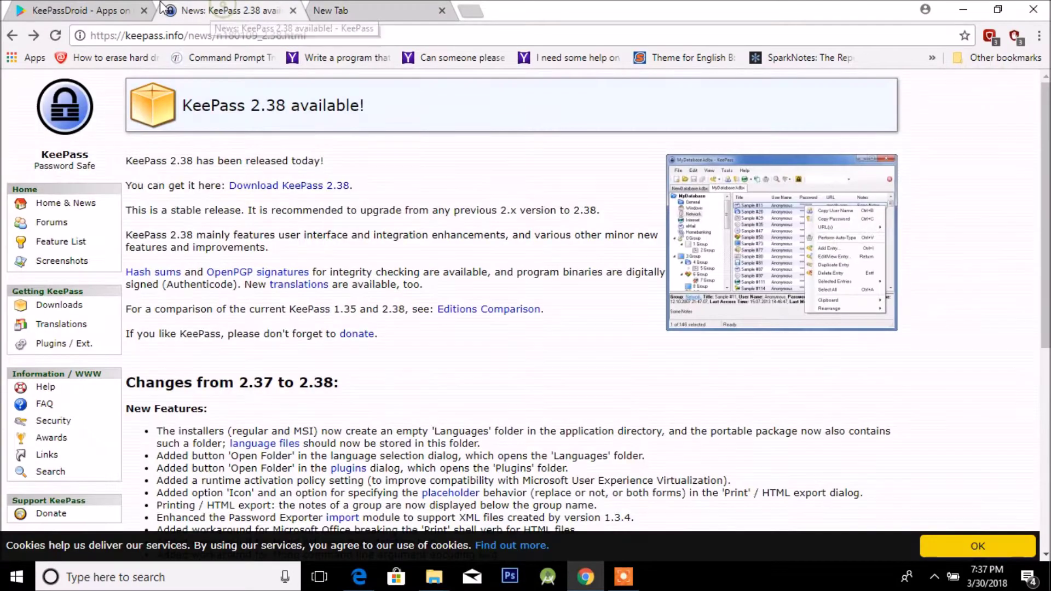
{"action": "left_click", "coordinate": [93, 9]}
{"action": "left_click", "coordinate": [230, 10]}
{"action": "left_click", "coordinate": [345, 8]}
{"action": "left_click", "coordinate": [211, 8]}
{"action": "left_click", "coordinate": [93, 9]}
{"action": "left_click", "coordinate": [234, 8]}
{"action": "left_click", "coordinate": [344, 7]}
{"action": "left_click", "coordinate": [229, 9]}
{"action": "left_click", "coordinate": [93, 9]}
{"action": "key", "text": "ctrl+Tab"}
{"action": "key", "text": "ctrl+Tab"}
{"action": "key", "text": "ctrl+shift+Tab"}
{"action": "key", "text": "ctrl+shift+Tab"}
{"action": "left_click", "coordinate": [360, 7]}
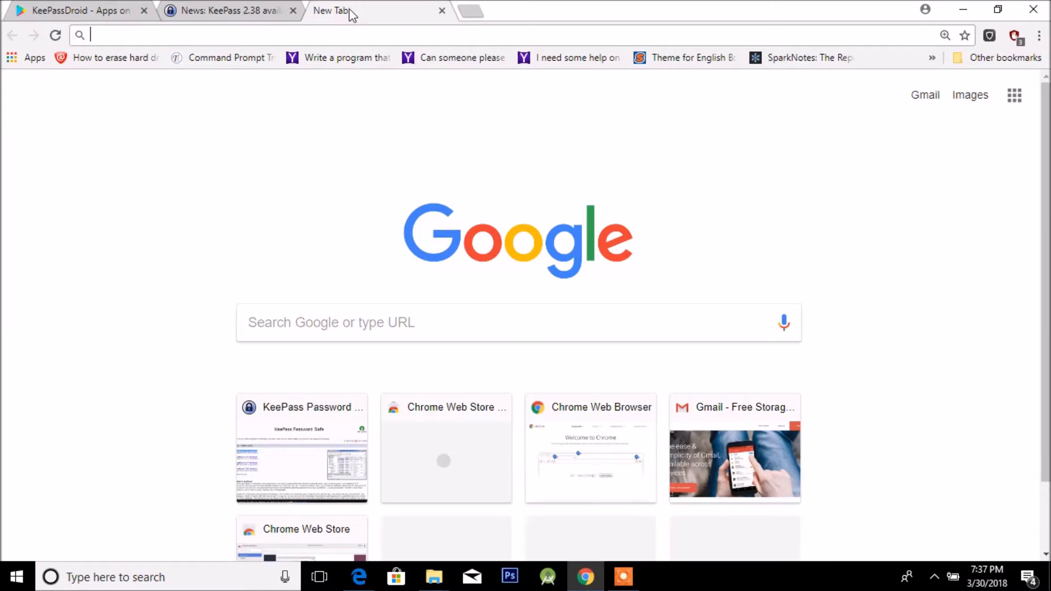
{"action": "left_click", "coordinate": [235, 10]}
{"action": "key", "text": "ctrl+Tab"}
{"action": "key", "text": "ctrl+shift+Tab"}
{"action": "left_click", "coordinate": [106, 7]}
{"action": "left_click", "coordinate": [239, 7]}
{"action": "left_click", "coordinate": [345, 7]}
{"action": "left_click", "coordinate": [225, 9]}
{"action": "left_click", "coordinate": [80, 6]}
{"action": "left_click", "coordinate": [218, 8]}
{"action": "left_click", "coordinate": [363, 8]}
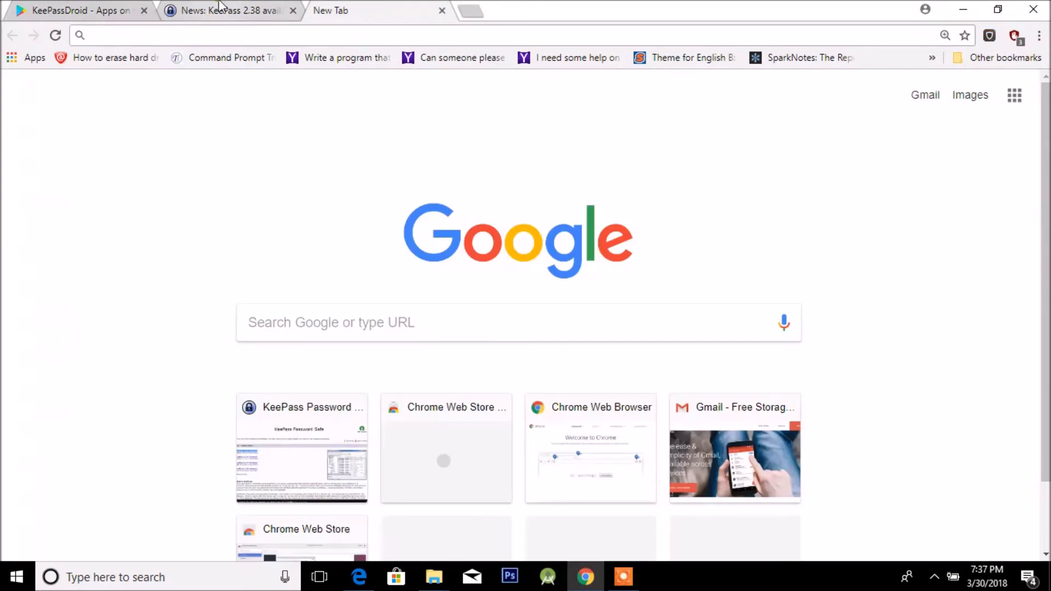
{"action": "left_click", "coordinate": [219, 7]}
{"action": "left_click", "coordinate": [107, 6]}
{"action": "left_click", "coordinate": [208, 7]}
{"action": "left_click", "coordinate": [350, 9]}
{"action": "left_click", "coordinate": [255, 8]}
{"action": "left_click", "coordinate": [93, 6]}
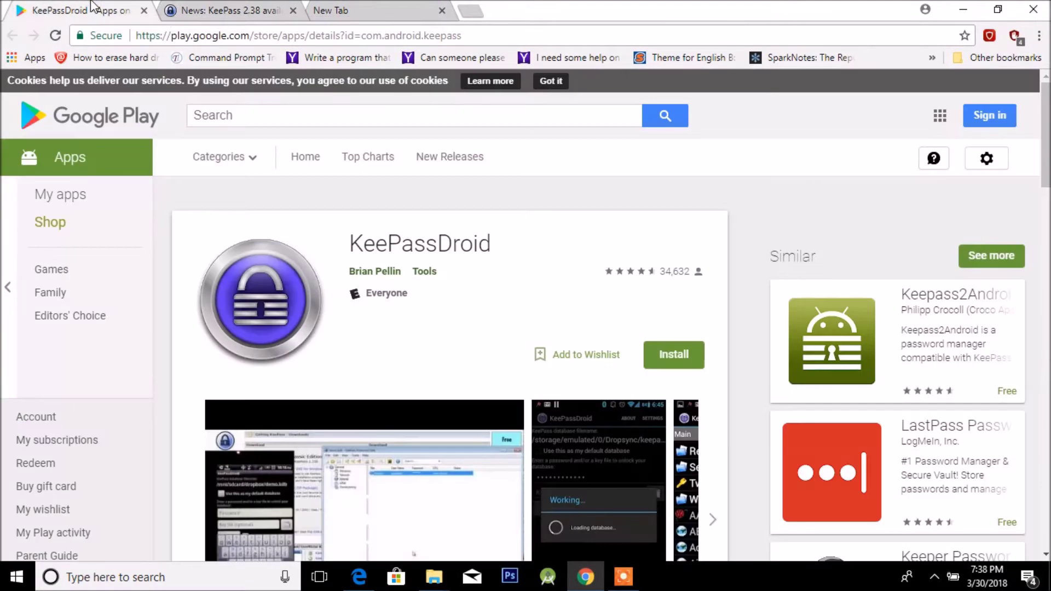
{"action": "left_click", "coordinate": [221, 7]}
{"action": "left_click", "coordinate": [335, 9]}
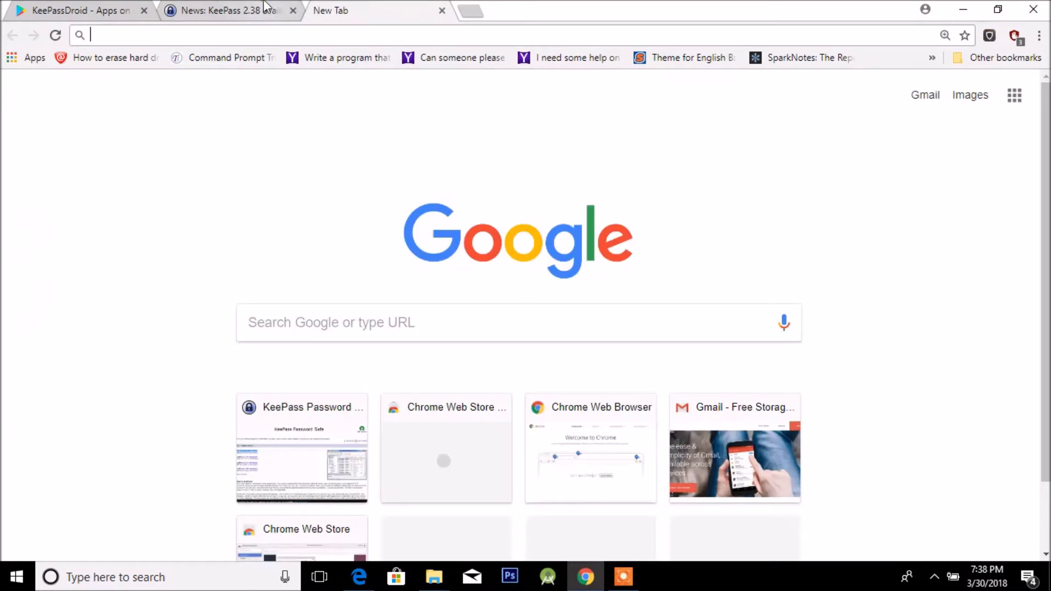
{"action": "left_click", "coordinate": [260, 8]}
{"action": "left_click", "coordinate": [46, 12]}
{"action": "left_click", "coordinate": [230, 10]}
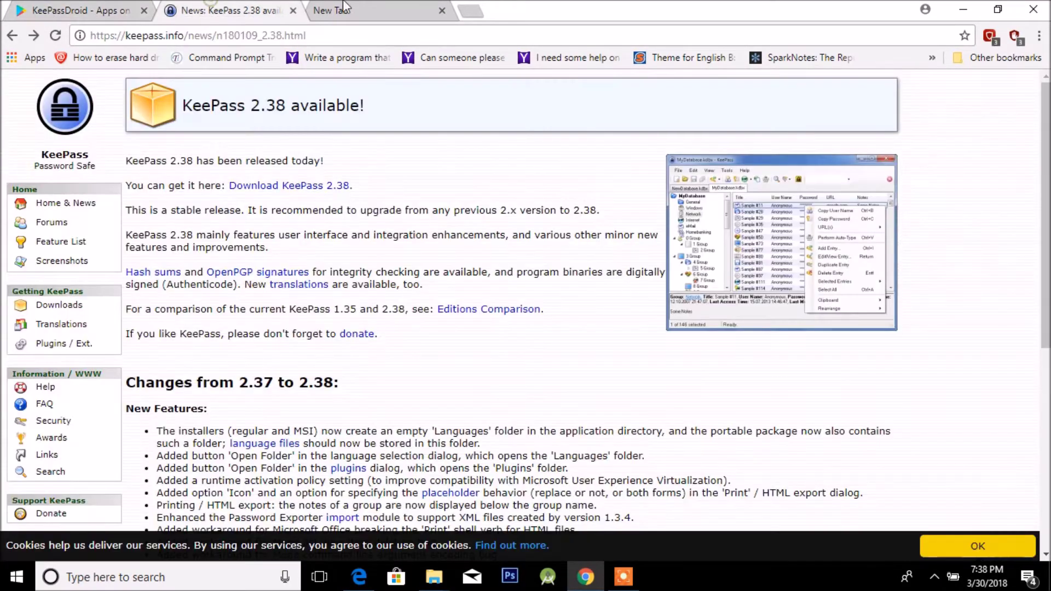
{"action": "left_click", "coordinate": [329, 11]}
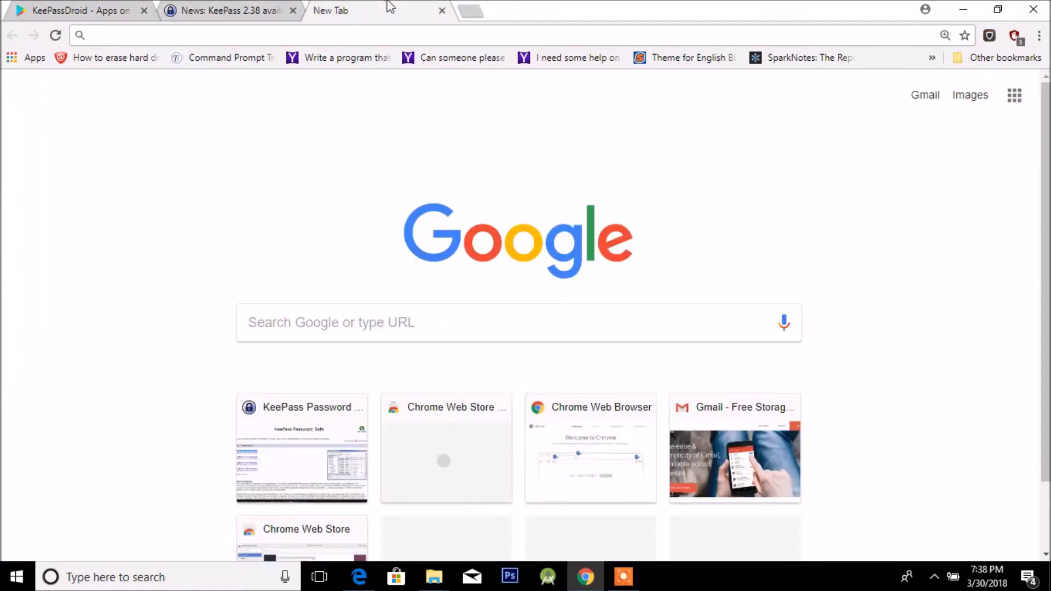
{"action": "key", "text": "ctrl+shift+Tab"}
{"action": "key", "text": "ctrl+shift+Tab"}
{"action": "key", "text": "ctrl+Tab"}
{"action": "left_click", "coordinate": [344, 7]}
{"action": "left_click", "coordinate": [246, 8]}
{"action": "left_click", "coordinate": [96, 9]}
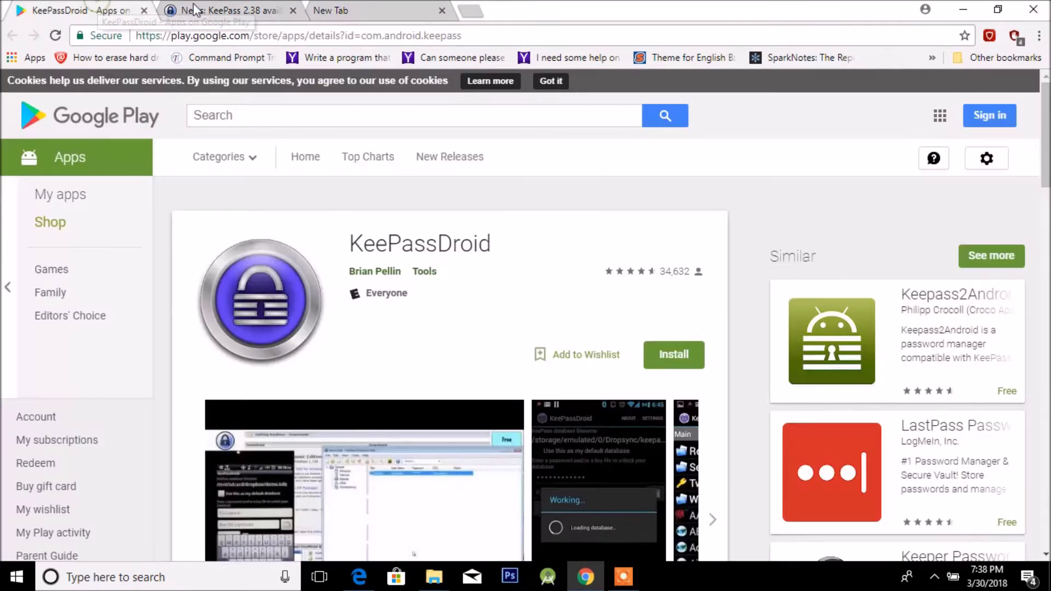
{"action": "scroll", "coordinate": [479, 394], "scroll_direction": "down", "scroll_amount": 1}
{"action": "scroll", "coordinate": [479, 394], "scroll_direction": "down", "scroll_amount": 7}
{"action": "scroll", "coordinate": [418, 423], "scroll_direction": "up", "scroll_amount": 7}
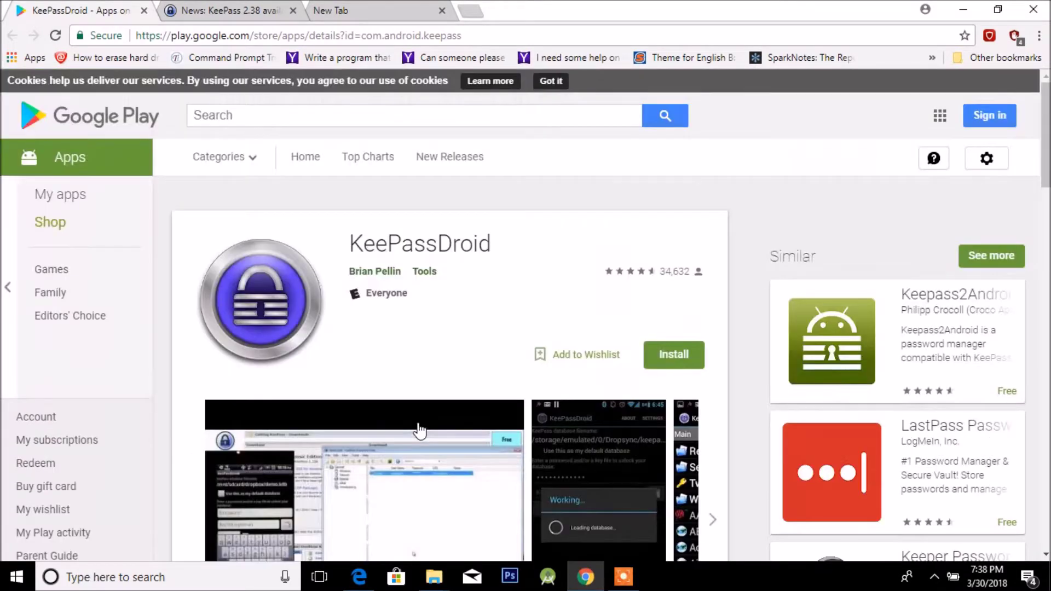
Trim the news page address to load the KeePass home page and skim it.
{"action": "key", "text": "ctrl+Tab"}
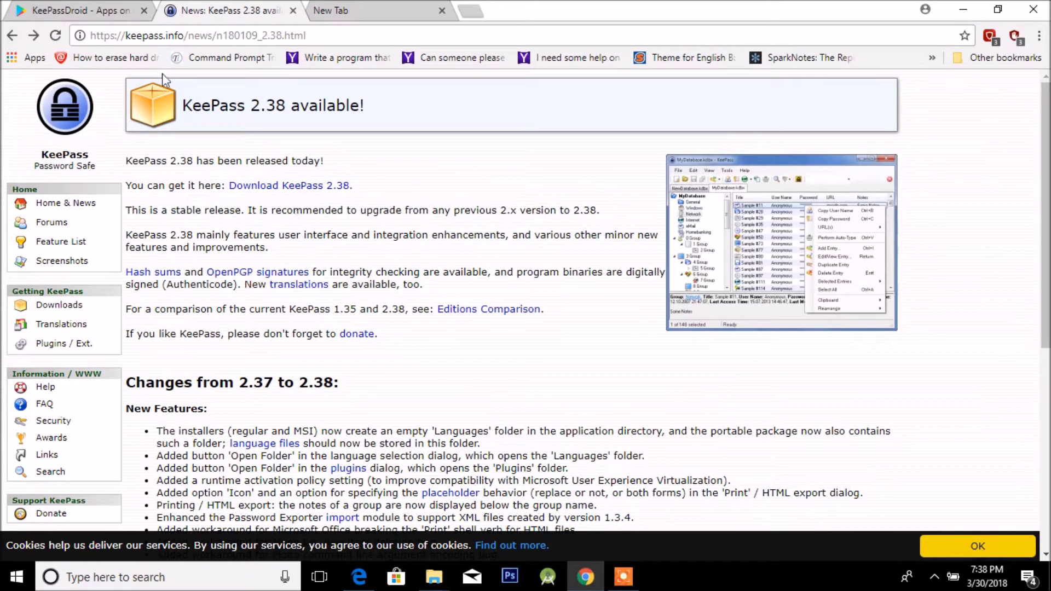
{"action": "left_click_drag", "start_coordinate": [348, 34], "coordinate": [198, 42]}
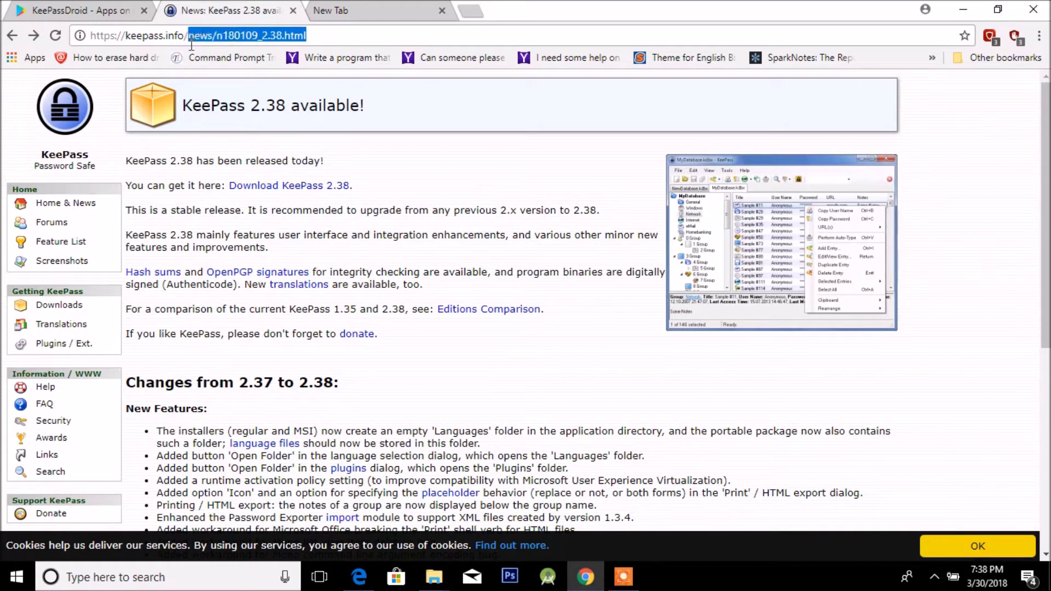
{"action": "key", "text": "BackSpace"}
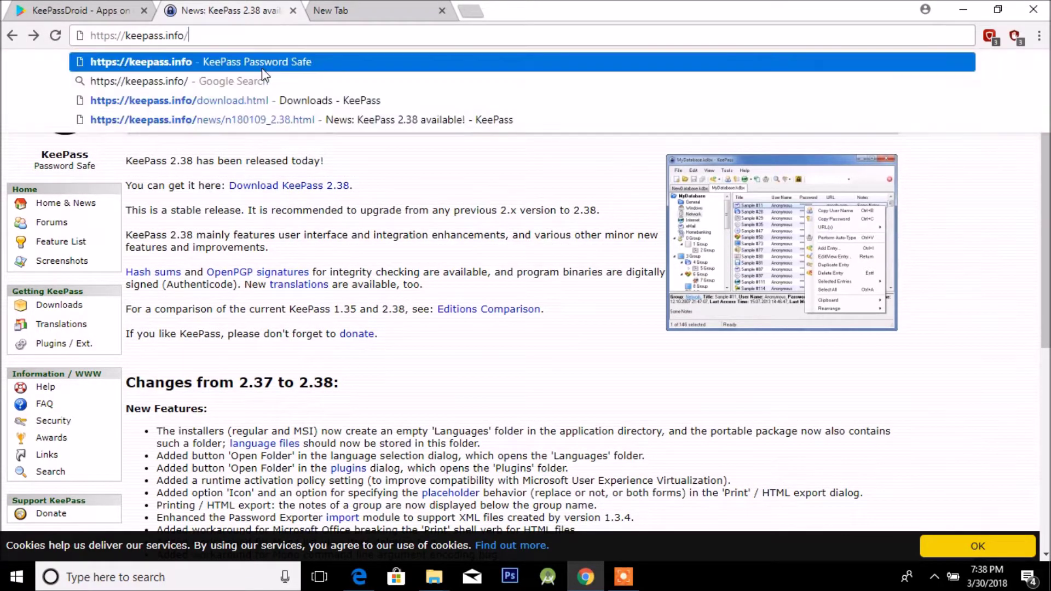
{"action": "key", "text": "Return"}
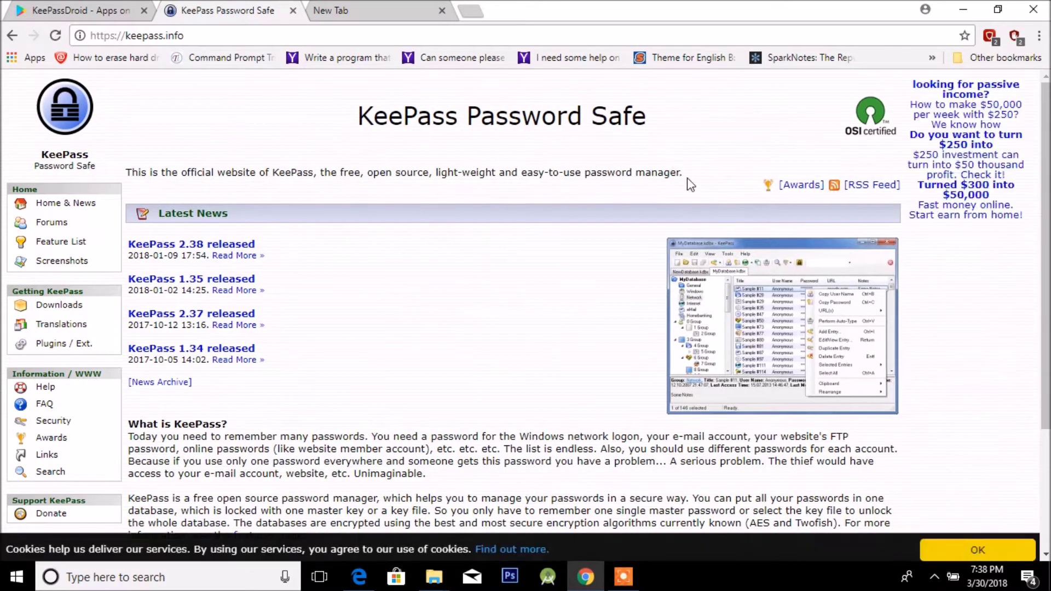
{"action": "left_click_drag", "start_coordinate": [491, 196], "coordinate": [153, 165]}
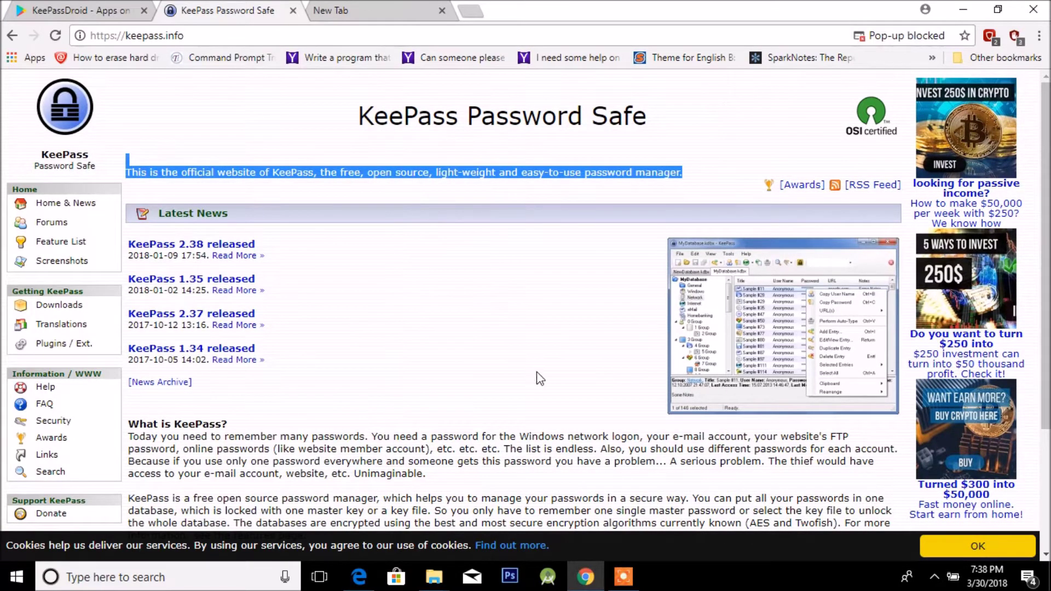
{"action": "scroll", "coordinate": [539, 378], "scroll_direction": "down", "scroll_amount": 4}
{"action": "scroll", "coordinate": [541, 316], "scroll_direction": "up", "scroll_amount": 4}
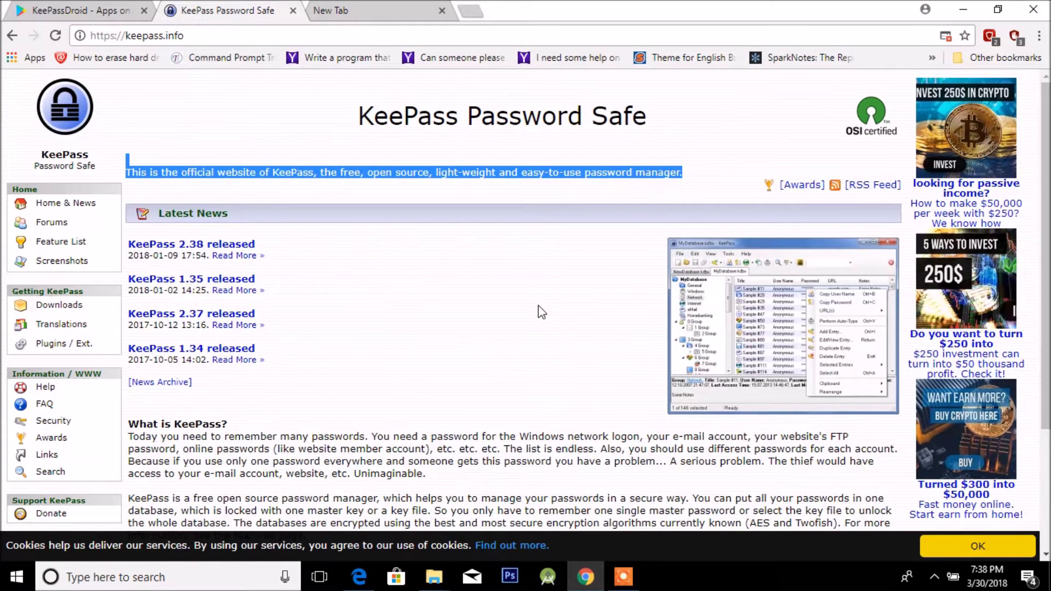
{"action": "scroll", "coordinate": [322, 356], "scroll_direction": "down", "scroll_amount": 3}
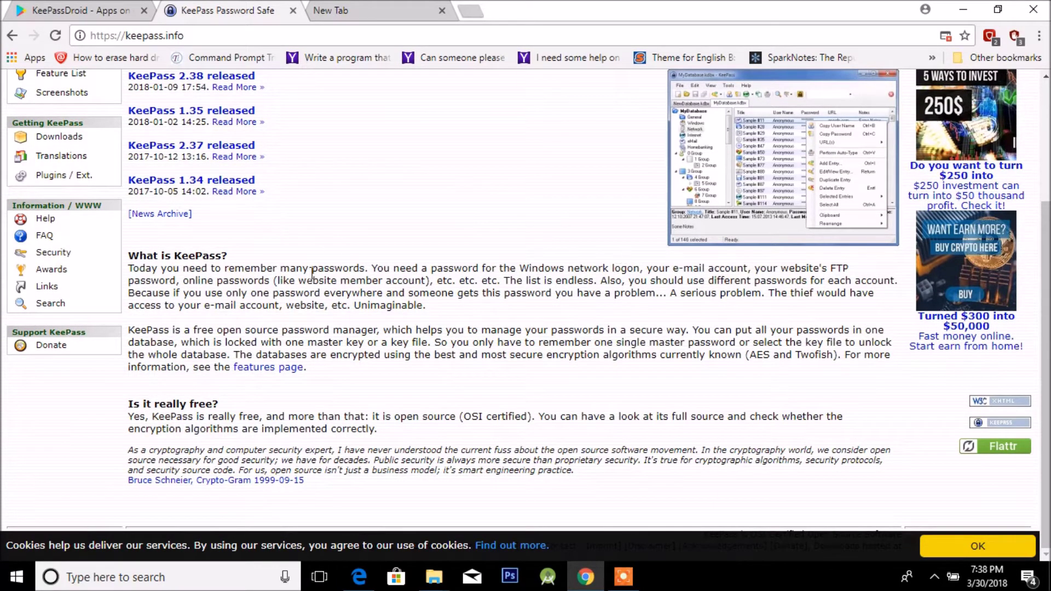
{"action": "scroll", "coordinate": [426, 348], "scroll_direction": "up", "scroll_amount": 3}
Open the KeePass 2.38 release news, go to its downloads page, and scroll to the unofficial ports list.
{"action": "left_click", "coordinate": [227, 248]}
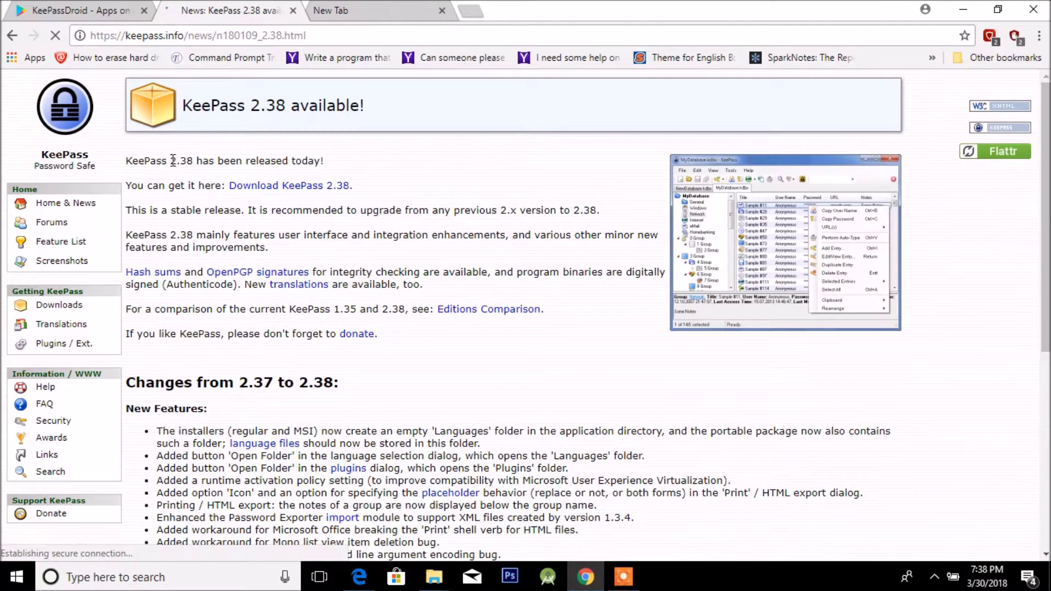
{"action": "left_click_drag", "start_coordinate": [169, 161], "coordinate": [245, 162]}
{"action": "left_click", "coordinate": [244, 162]}
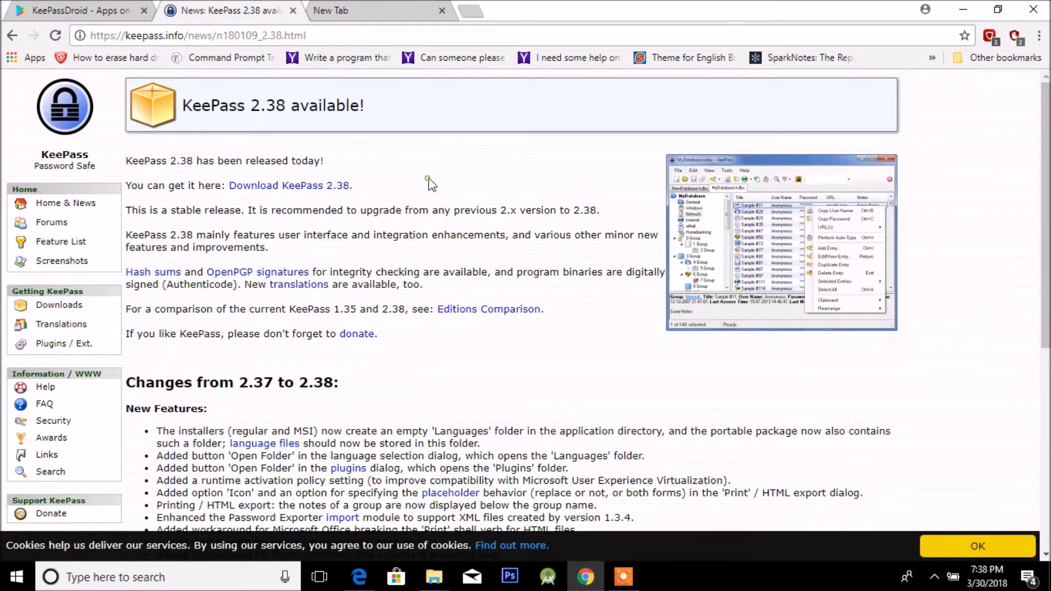
{"action": "left_click", "coordinate": [332, 187]}
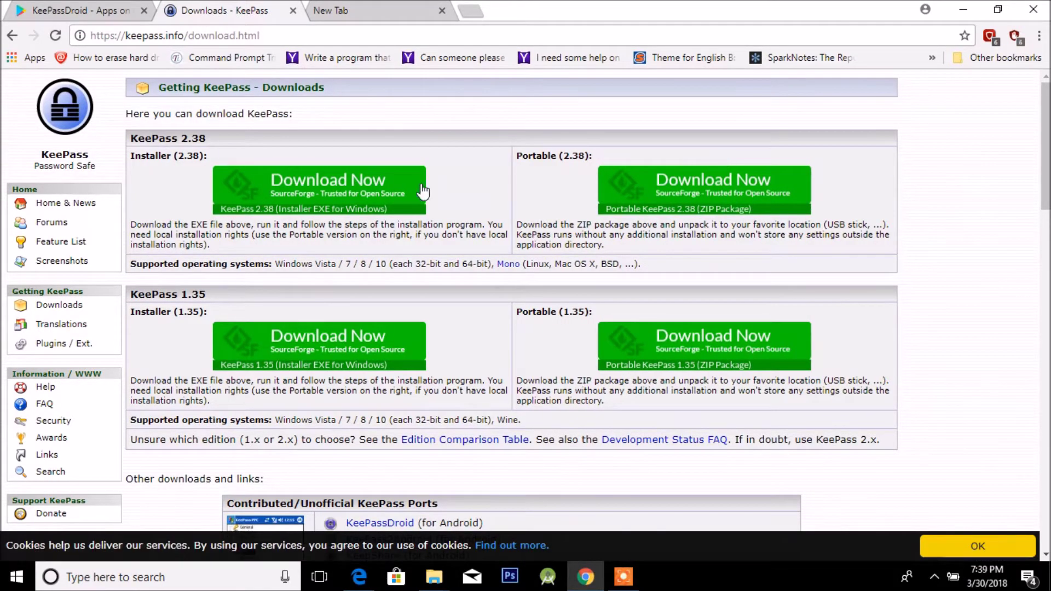
{"action": "left_click_drag", "start_coordinate": [596, 158], "coordinate": [523, 160]}
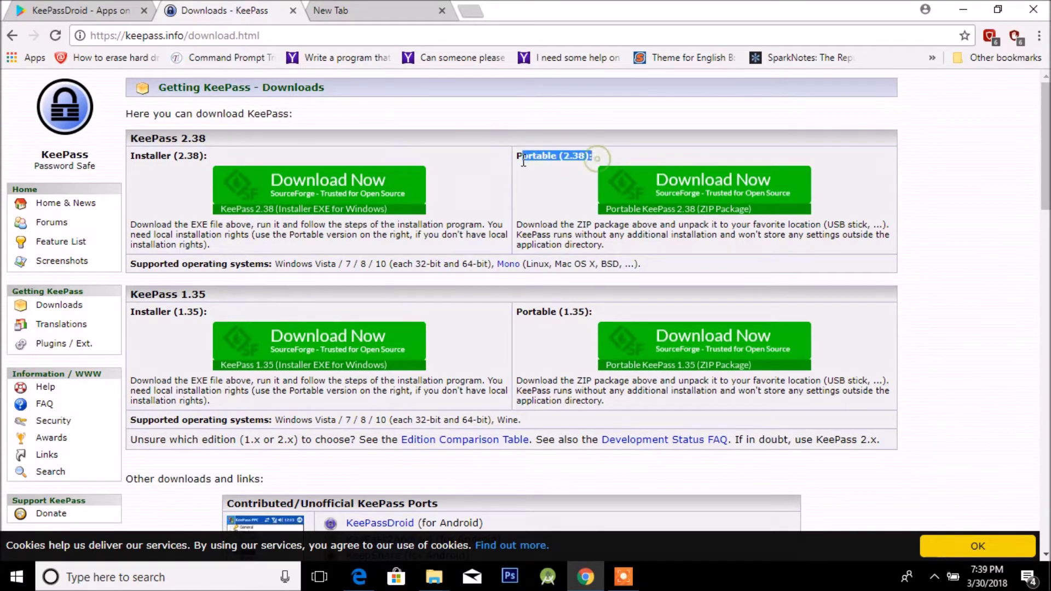
{"action": "left_click_drag", "start_coordinate": [206, 159], "coordinate": [113, 157]}
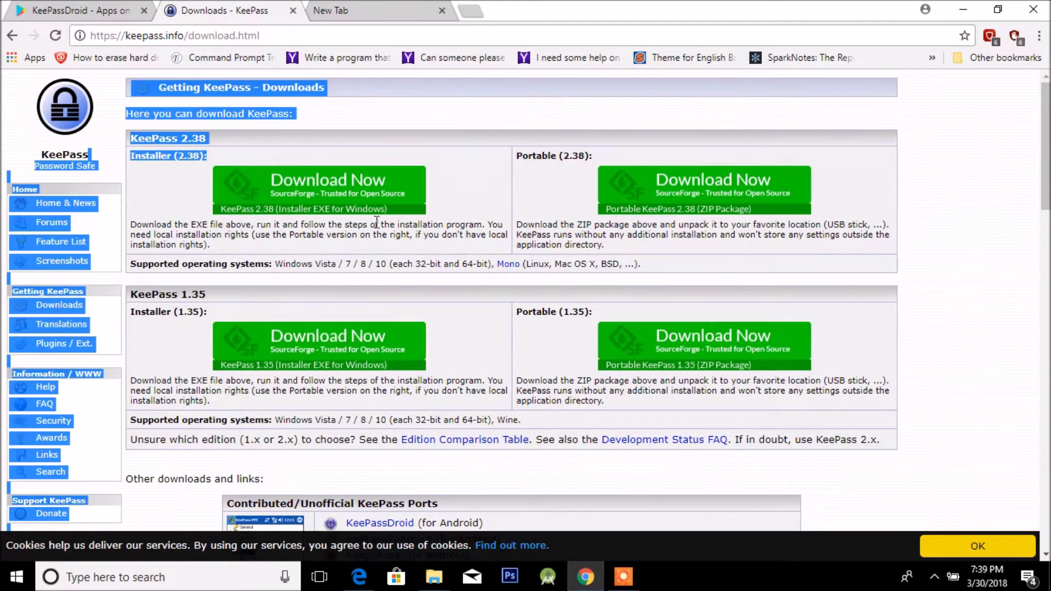
{"action": "left_click", "coordinate": [441, 204]}
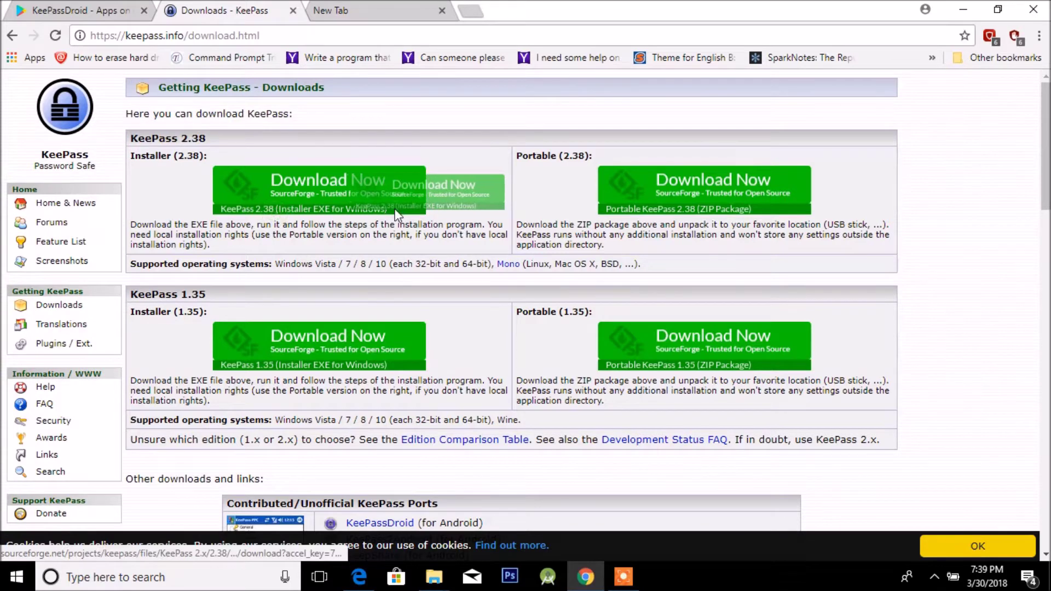
{"action": "scroll", "coordinate": [346, 317], "scroll_direction": "down", "scroll_amount": 7}
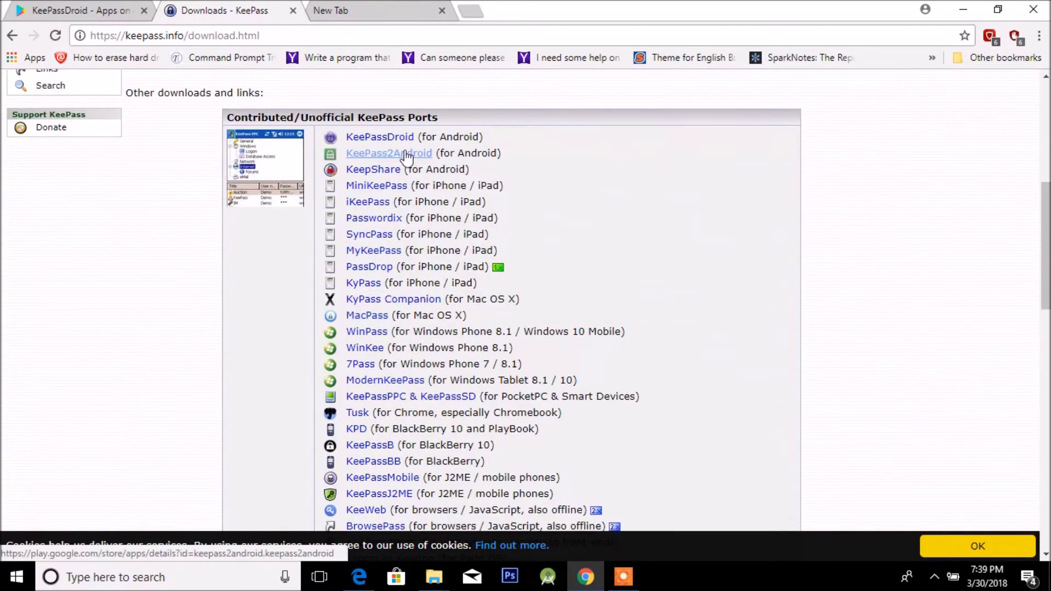
{"action": "scroll", "coordinate": [452, 335], "scroll_direction": "down", "scroll_amount": 3}
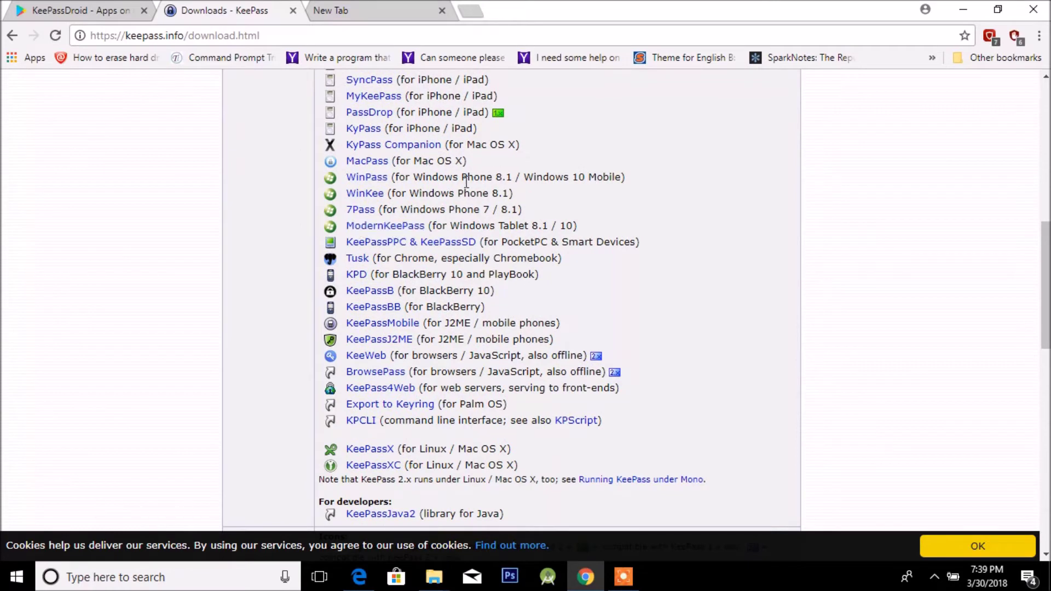
Open the MacPass port site in a new Chrome window and browse its features.
{"action": "right_click", "coordinate": [353, 161]}
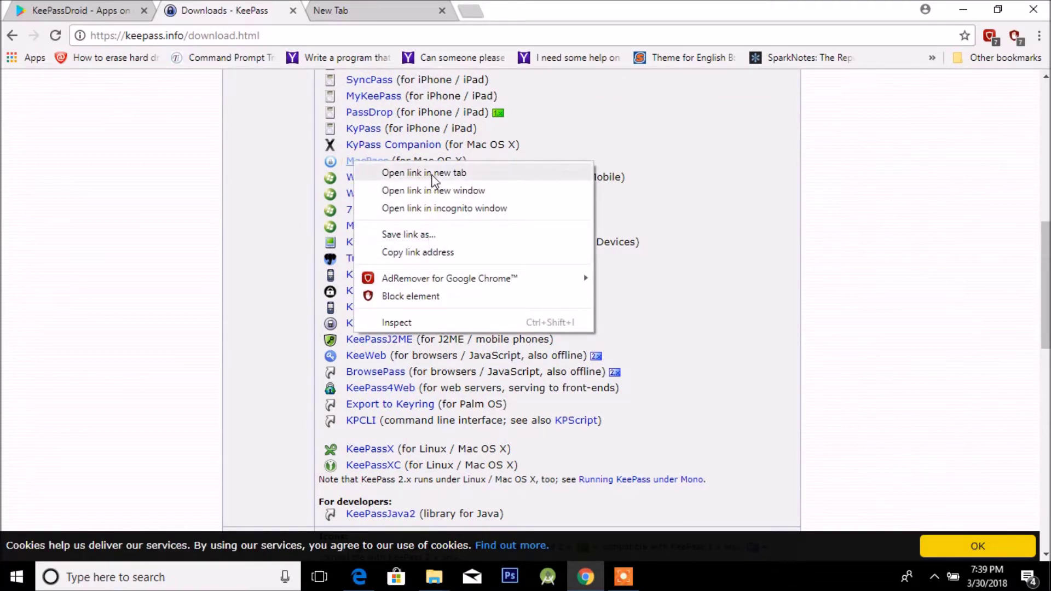
{"action": "left_click", "coordinate": [452, 192]}
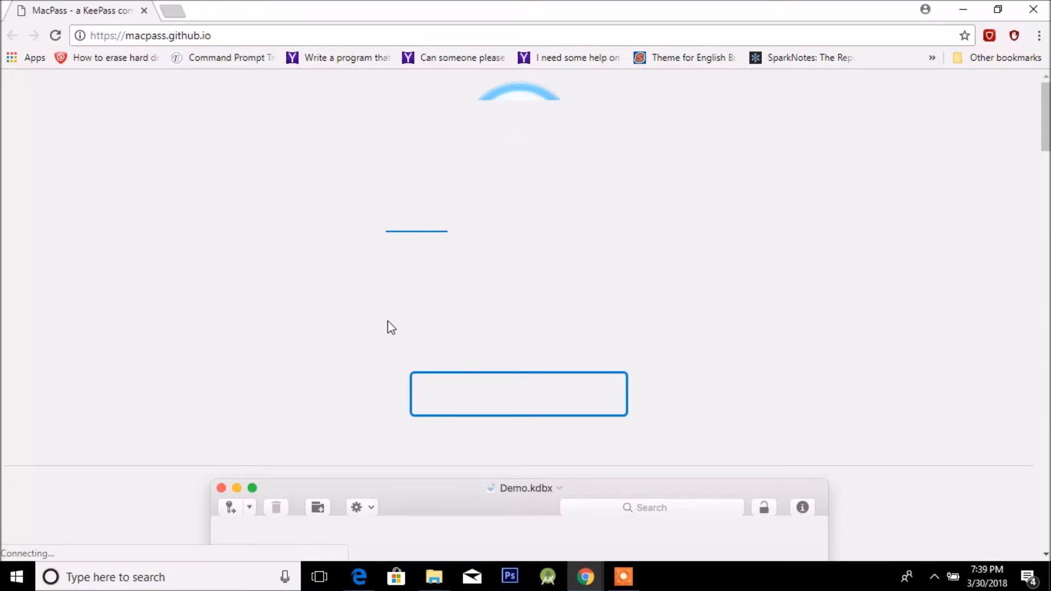
{"action": "scroll", "coordinate": [322, 355], "scroll_direction": "down", "scroll_amount": 5}
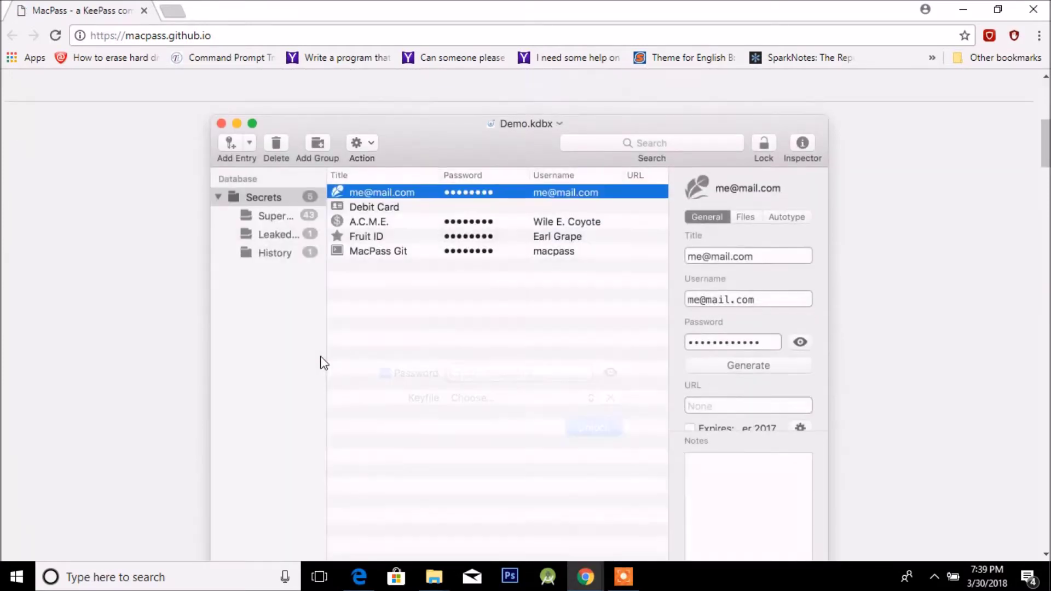
{"action": "scroll", "coordinate": [322, 363], "scroll_direction": "down", "scroll_amount": 8}
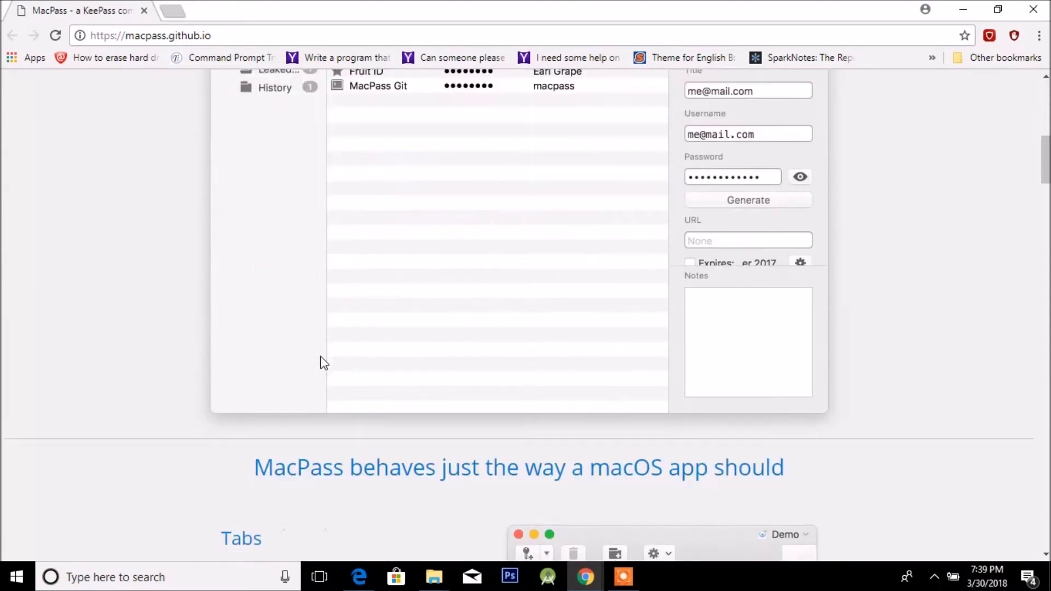
{"action": "scroll", "coordinate": [324, 363], "scroll_direction": "down", "scroll_amount": 19}
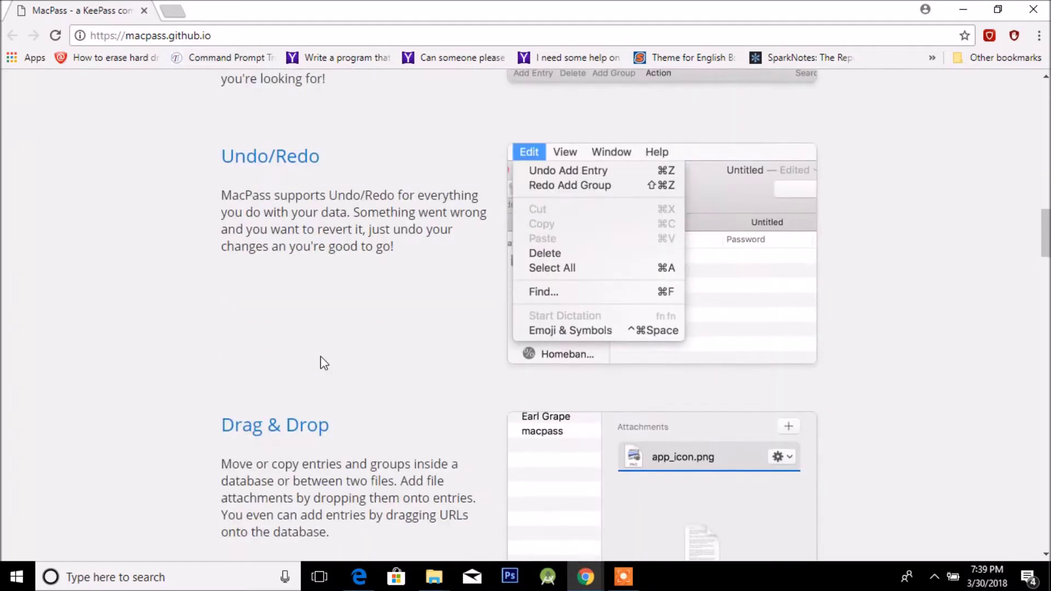
{"action": "scroll", "coordinate": [324, 363], "scroll_direction": "down", "scroll_amount": 7}
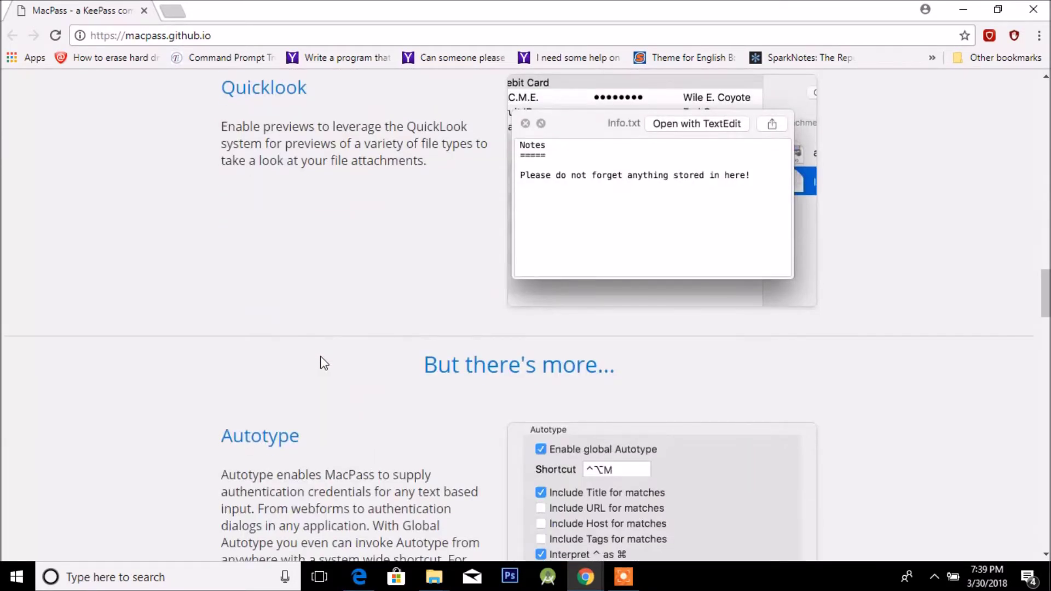
Minimize the MacPass window to return to the KeePass downloads ports list.
{"action": "scroll", "coordinate": [324, 363], "scroll_direction": "down", "scroll_amount": 16}
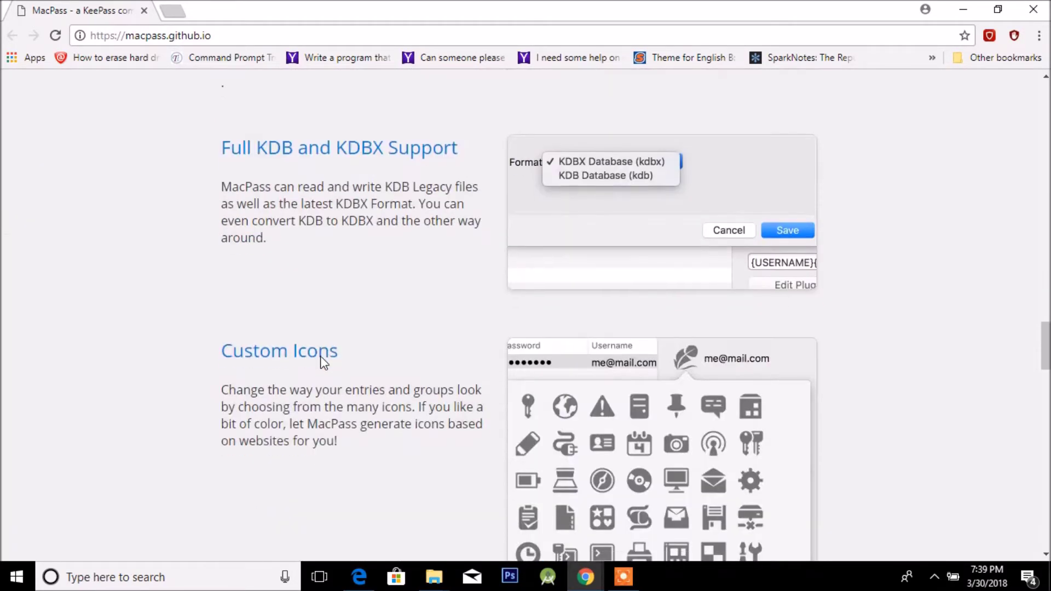
{"action": "scroll", "coordinate": [322, 356], "scroll_direction": "down", "scroll_amount": 4}
{"action": "scroll", "coordinate": [322, 356], "scroll_direction": "up", "scroll_amount": 11}
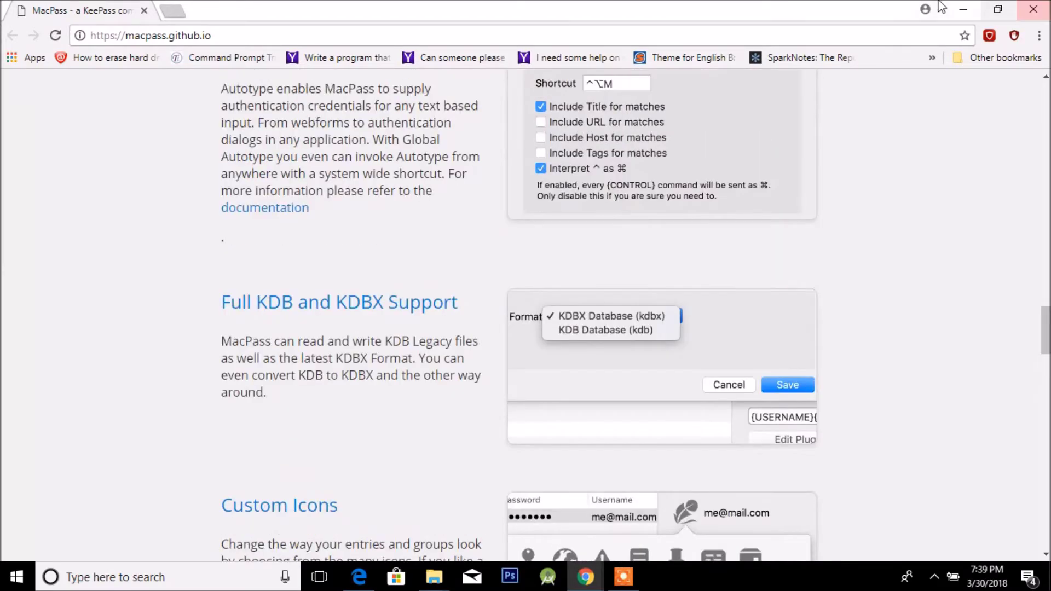
{"action": "left_click", "coordinate": [975, 12]}
{"action": "scroll", "coordinate": [307, 194], "scroll_direction": "up", "scroll_amount": 10}
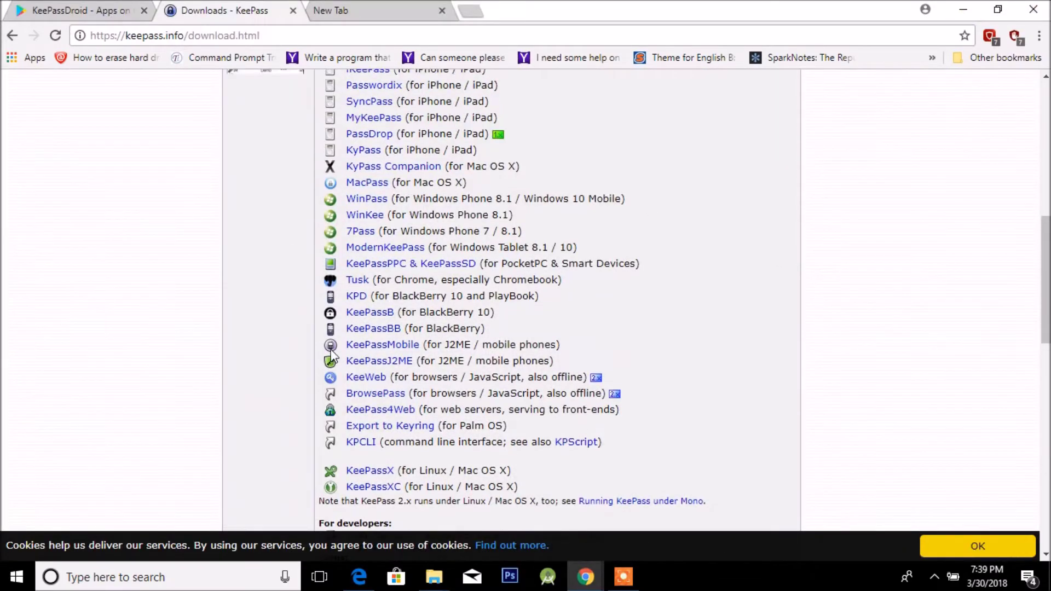
Request the KeePass 2.38 installer, cancel the Save As dialog, and minimize Chrome.
{"action": "left_click", "coordinate": [324, 198]}
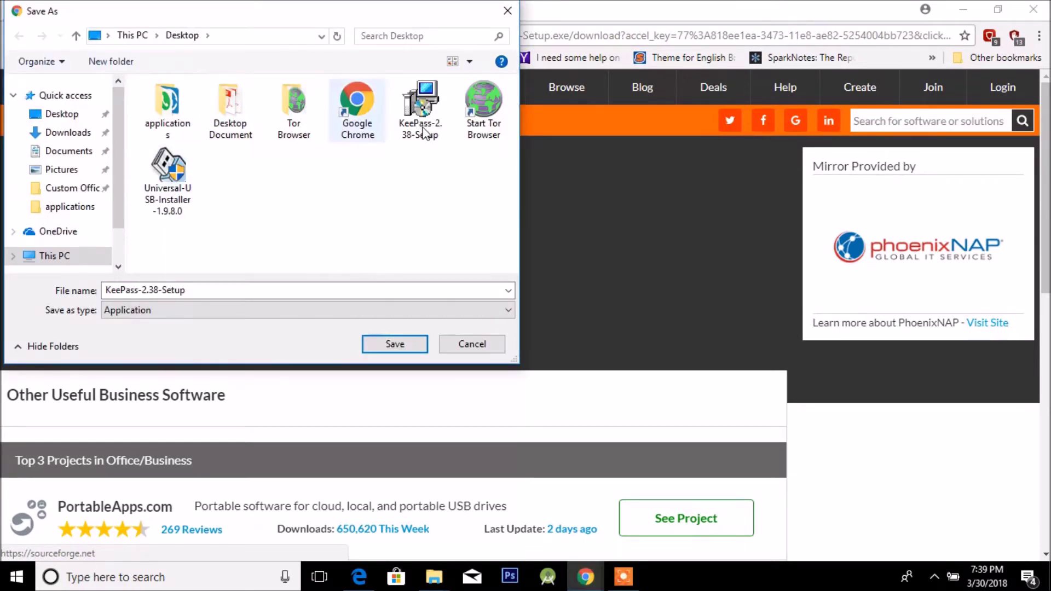
{"action": "left_click", "coordinate": [63, 132]}
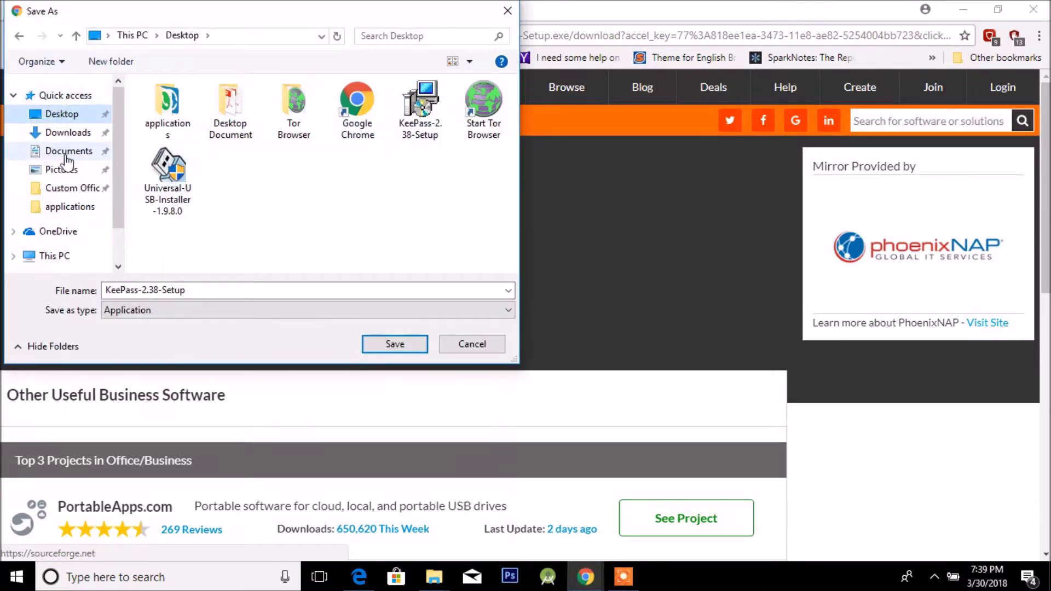
{"action": "left_click", "coordinate": [68, 96]}
{"action": "left_click", "coordinate": [63, 113]}
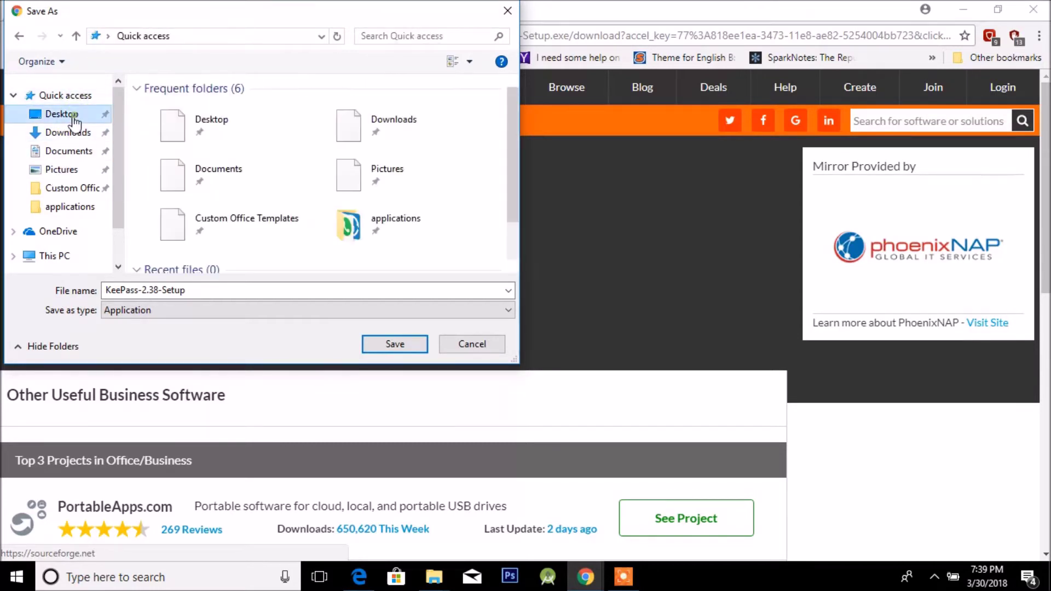
{"action": "left_click", "coordinate": [470, 346]}
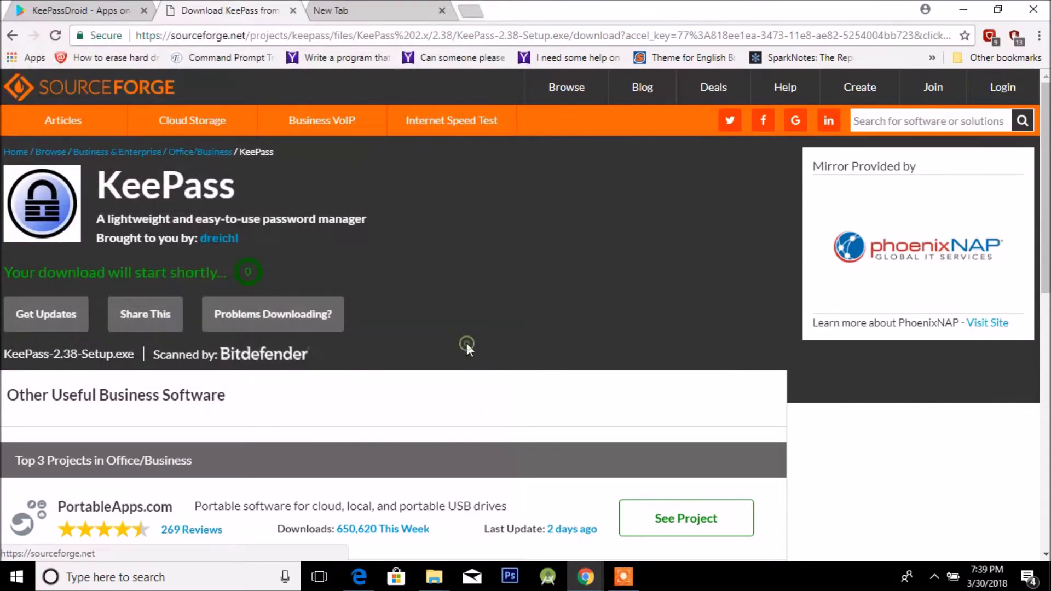
{"action": "left_click", "coordinate": [963, 10]}
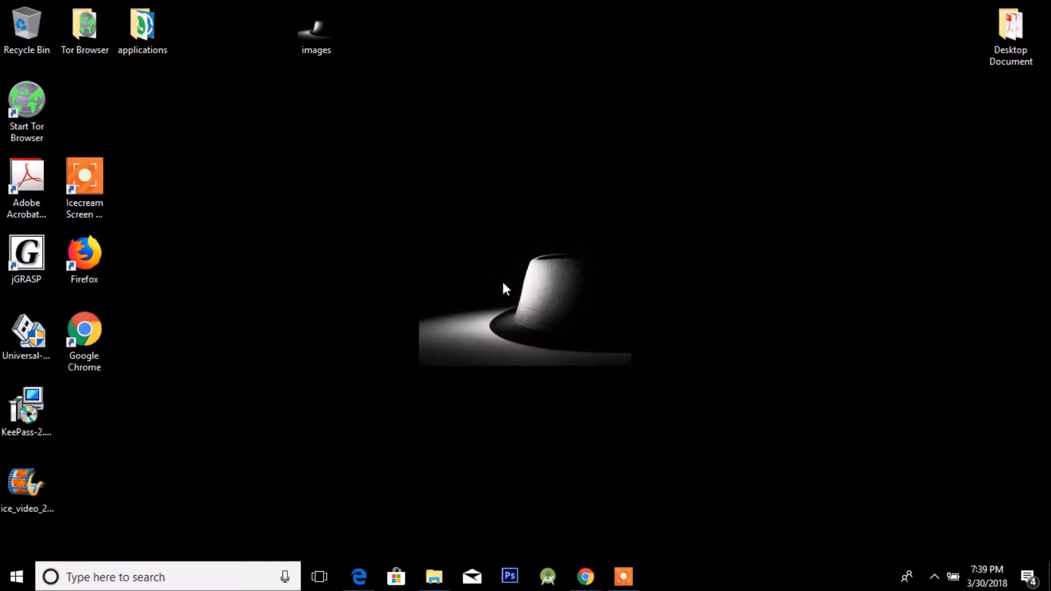
Move the KeePass-2.38-Setup icon near the top of the desktop and run it.
{"action": "left_click_drag", "start_coordinate": [46, 432], "coordinate": [219, 131]}
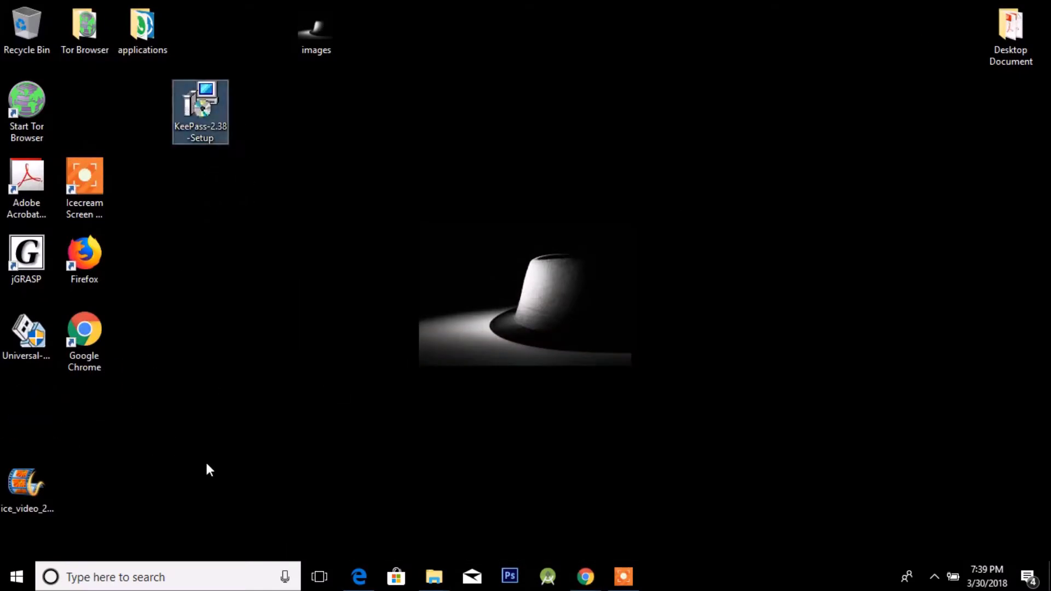
{"action": "double_click", "coordinate": [195, 112]}
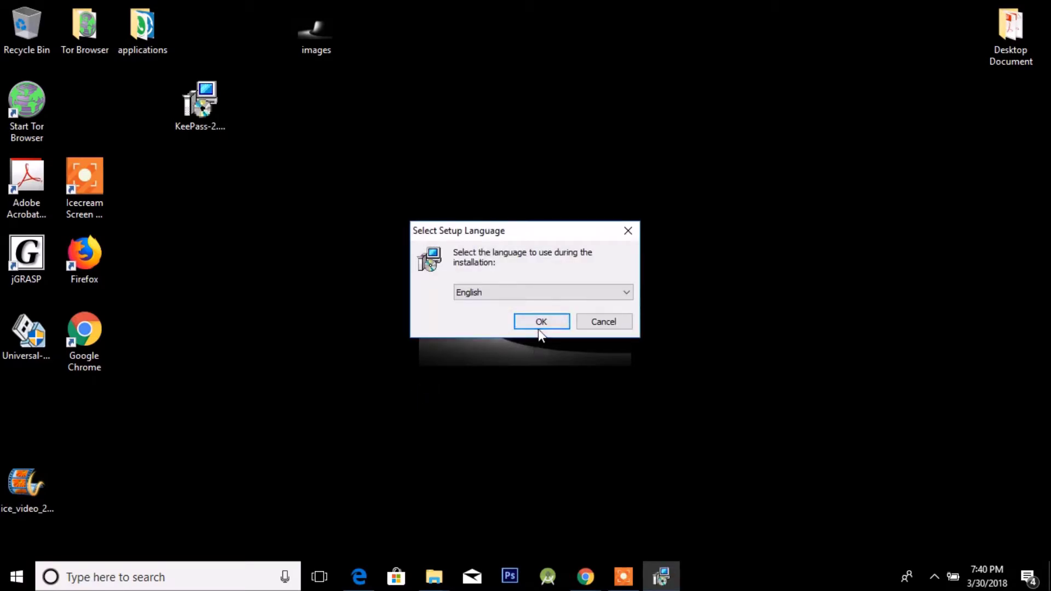
Keep English in Select Setup Language, then scroll the license and choose 'I accept the agreement'.
{"action": "left_click", "coordinate": [535, 294]}
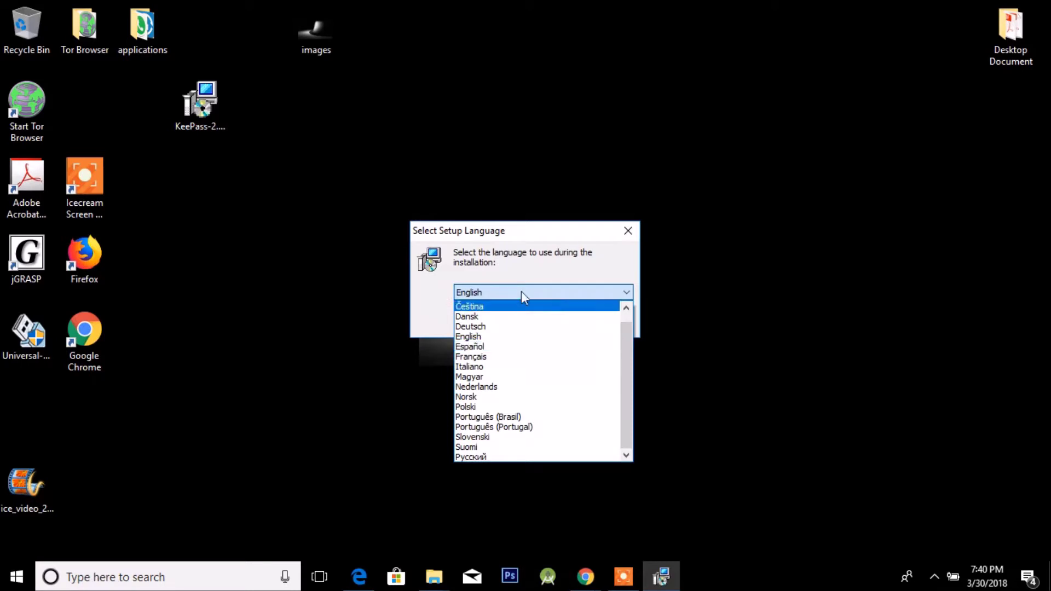
{"action": "left_click", "coordinate": [521, 292]}
{"action": "left_click", "coordinate": [552, 294]}
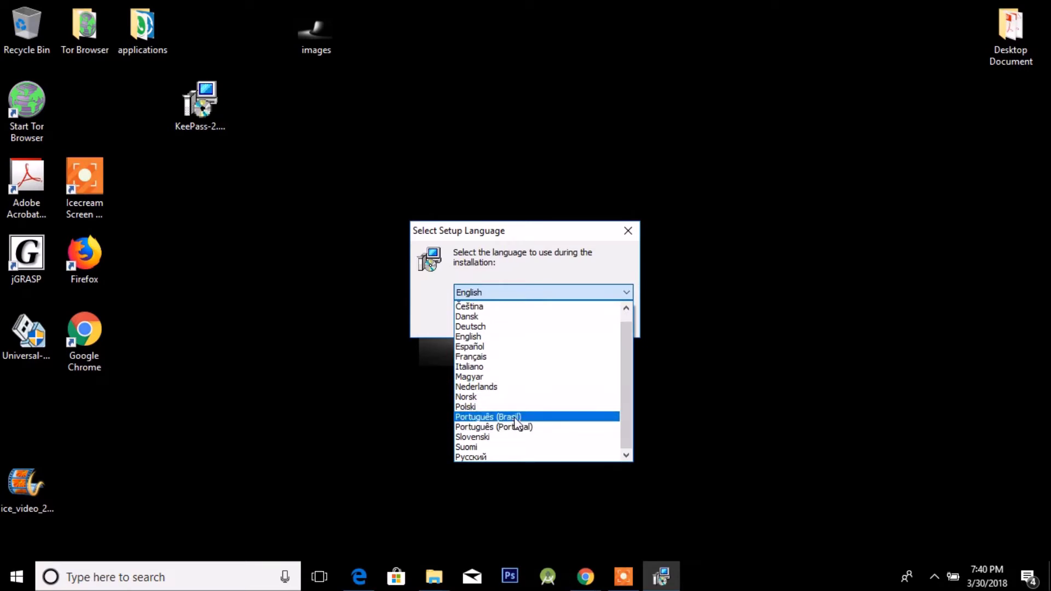
{"action": "left_click", "coordinate": [547, 293]}
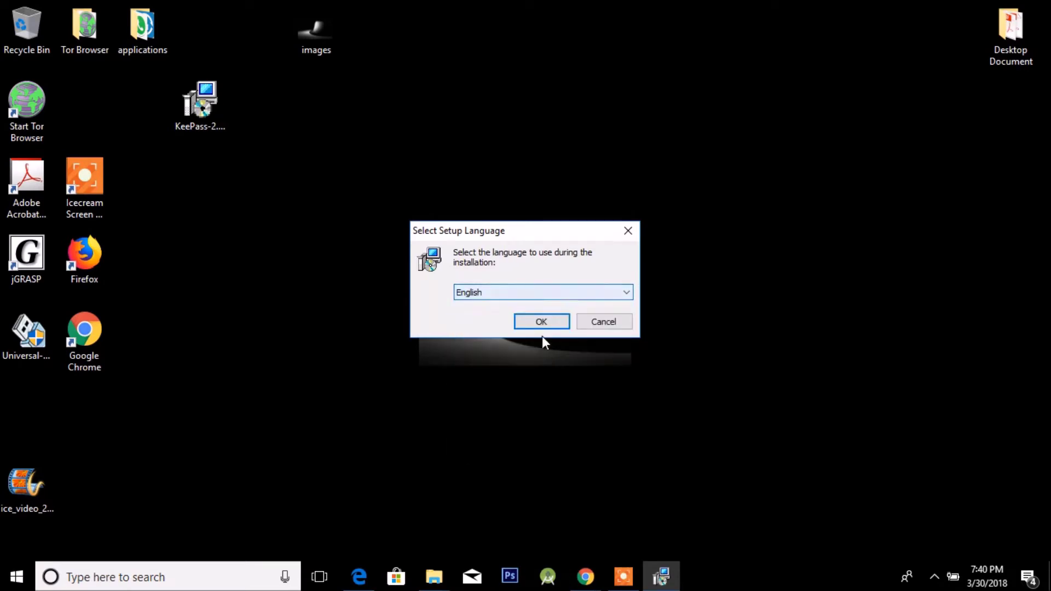
{"action": "left_click", "coordinate": [541, 322]}
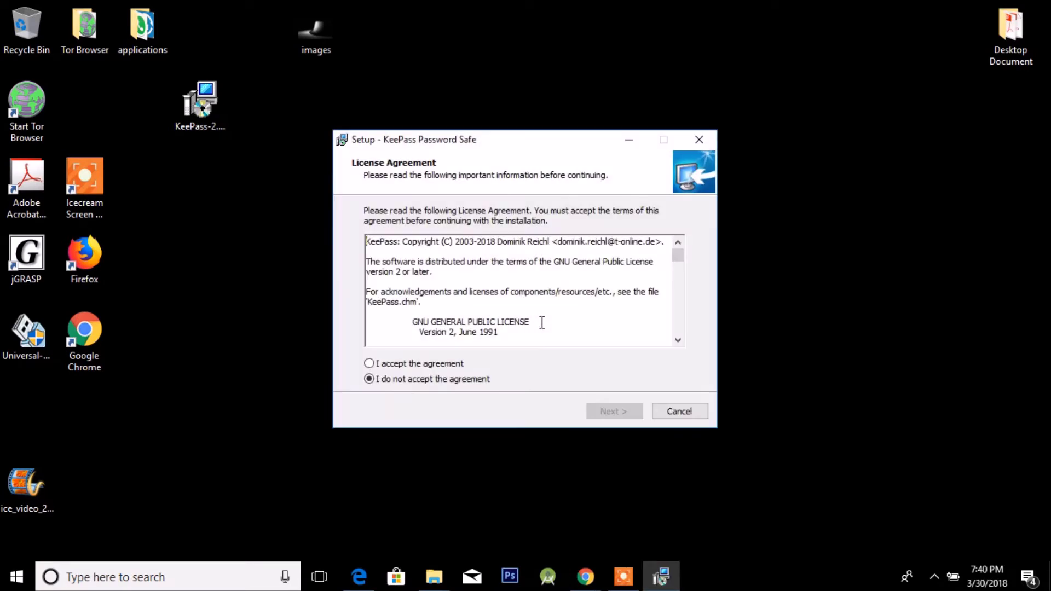
{"action": "mouse_move", "coordinate": [678, 262]}
{"action": "left_mouse_down"}
{"action": "mouse_move", "coordinate": [651, 336]}
{"action": "mouse_move", "coordinate": [665, 248]}
{"action": "left_mouse_up"}
{"action": "left_click_drag", "start_coordinate": [622, 285], "coordinate": [623, 285]}
{"action": "left_click", "coordinate": [392, 365]}
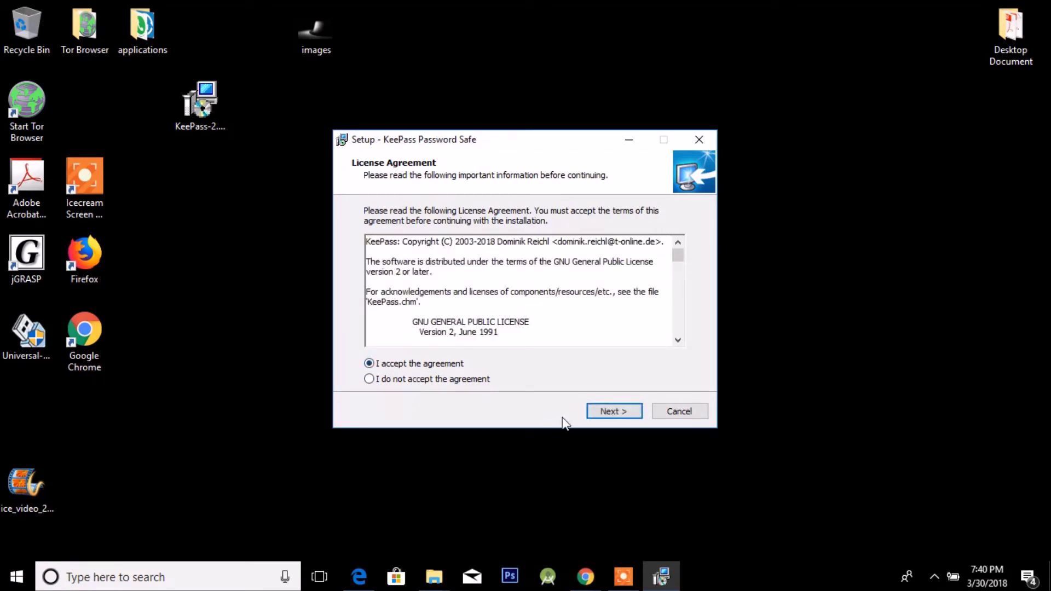
Keep the default install folder and components, clear the .kdbx association, and reach Ready to Install.
{"action": "left_click", "coordinate": [615, 415]}
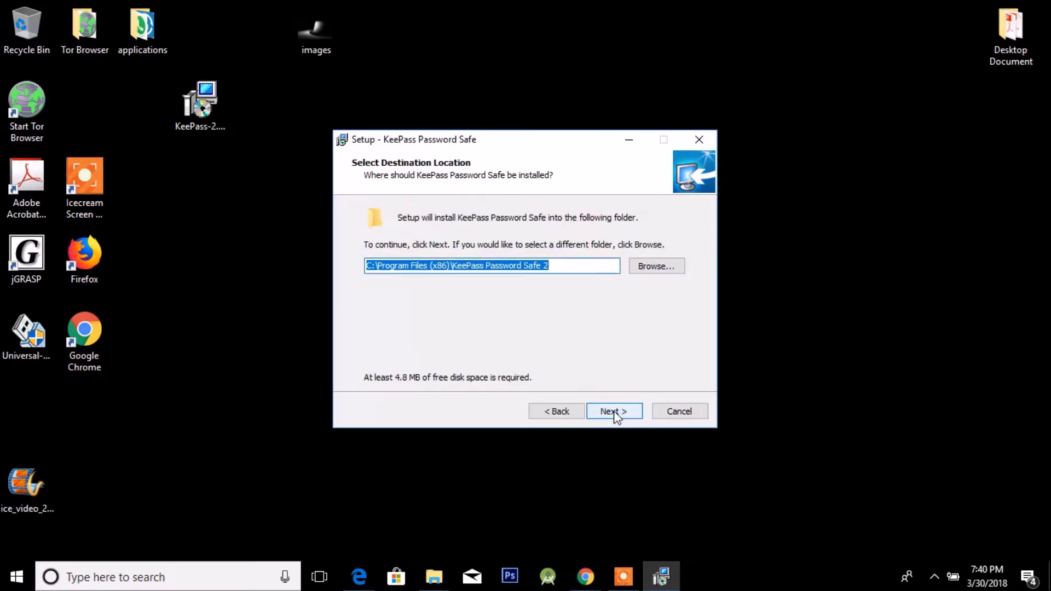
{"action": "left_click", "coordinate": [636, 269]}
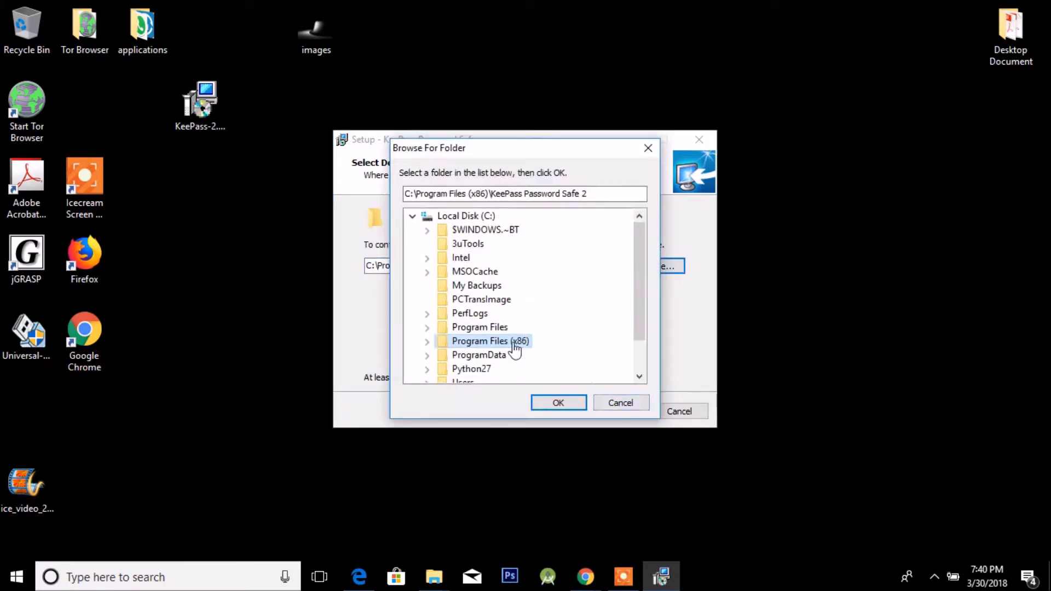
{"action": "left_click", "coordinate": [619, 404]}
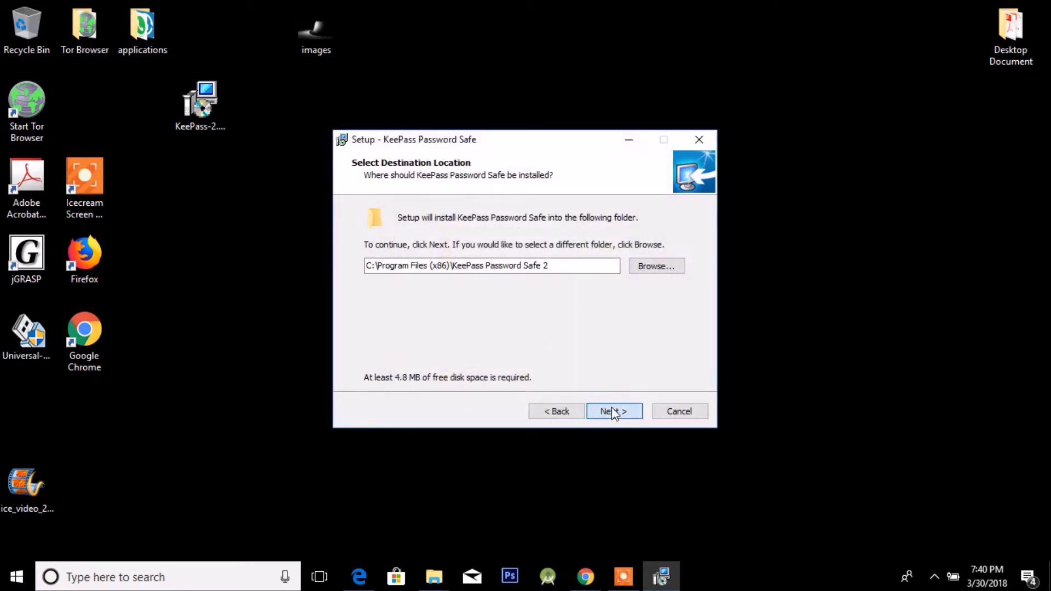
{"action": "left_click", "coordinate": [612, 411]}
{"action": "left_click", "coordinate": [613, 411]}
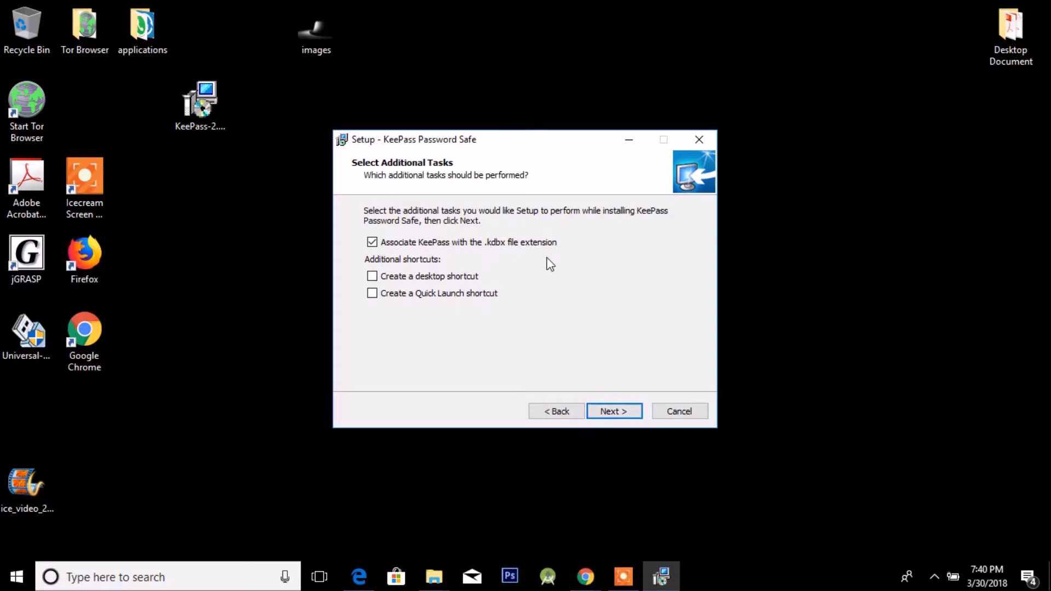
{"action": "left_click", "coordinate": [430, 247]}
{"action": "left_click", "coordinate": [629, 413]}
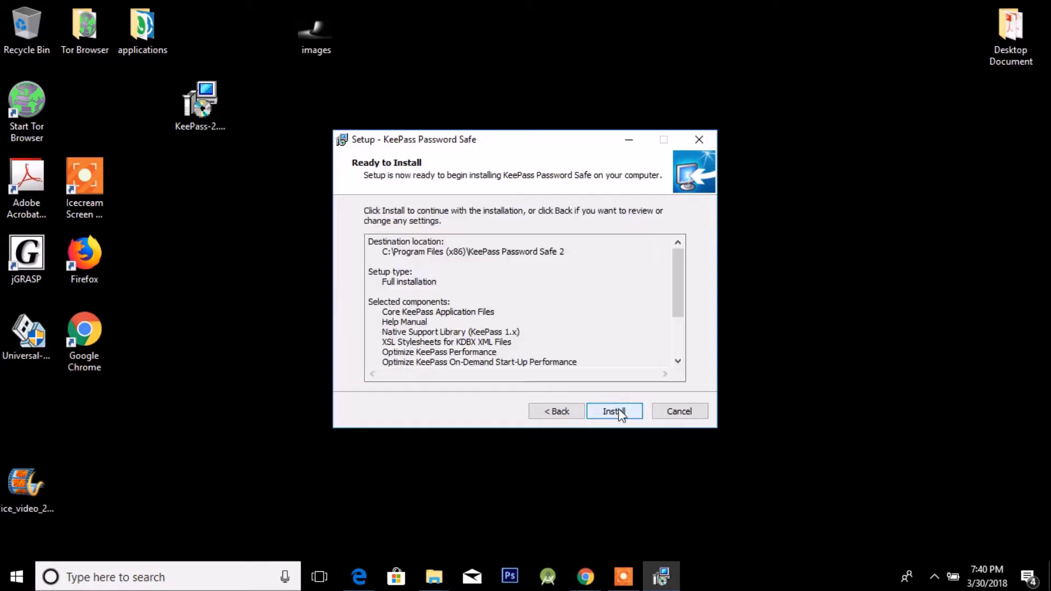
Install KeePass, finish with Launch KeePass checked, and dismiss the file-not-found error.
{"action": "left_click", "coordinate": [620, 414]}
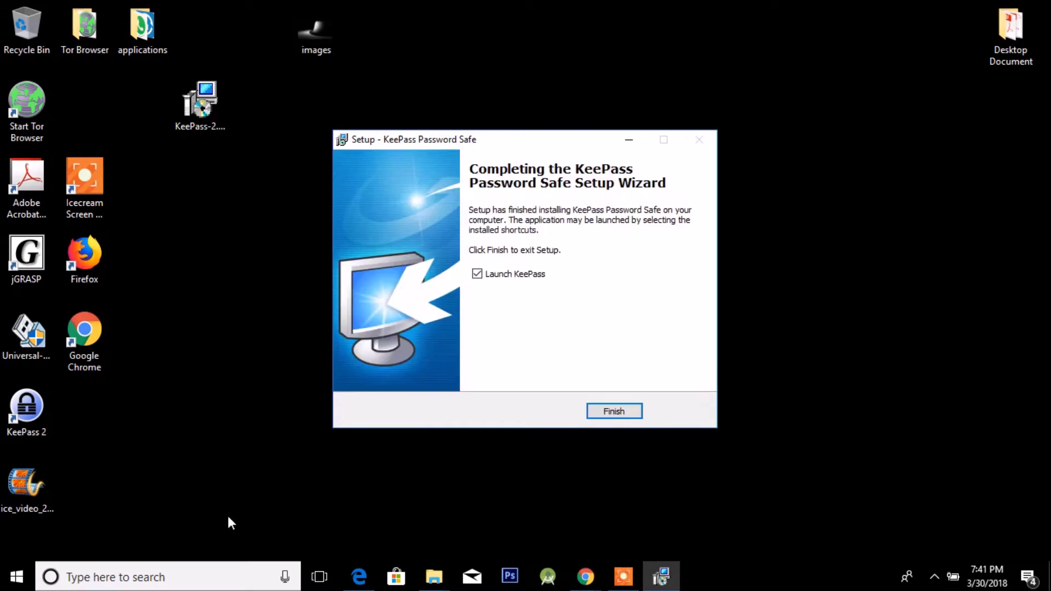
{"action": "left_click", "coordinate": [622, 411]}
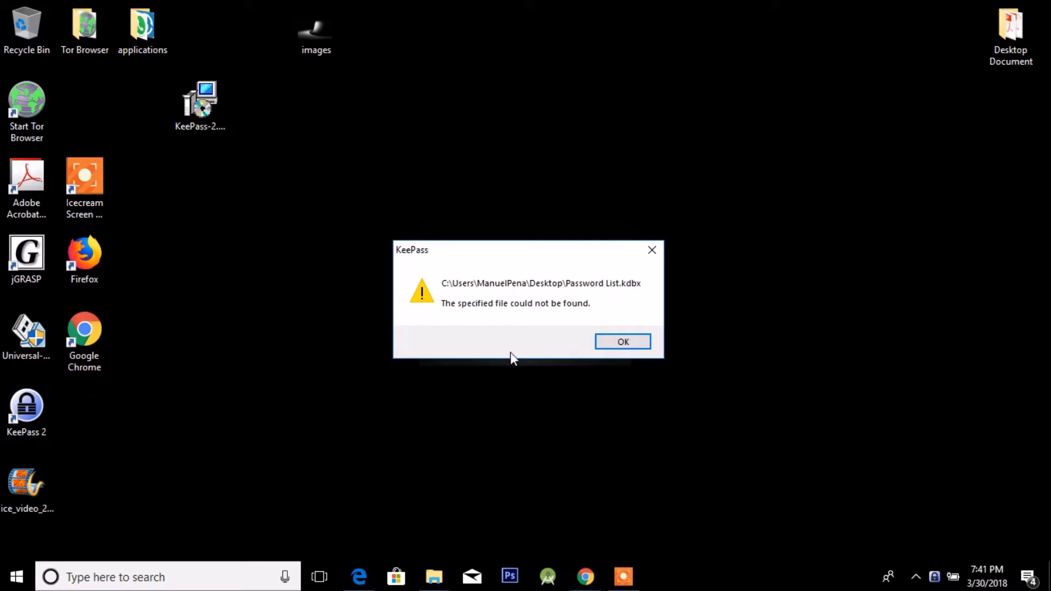
{"action": "left_click", "coordinate": [632, 342]}
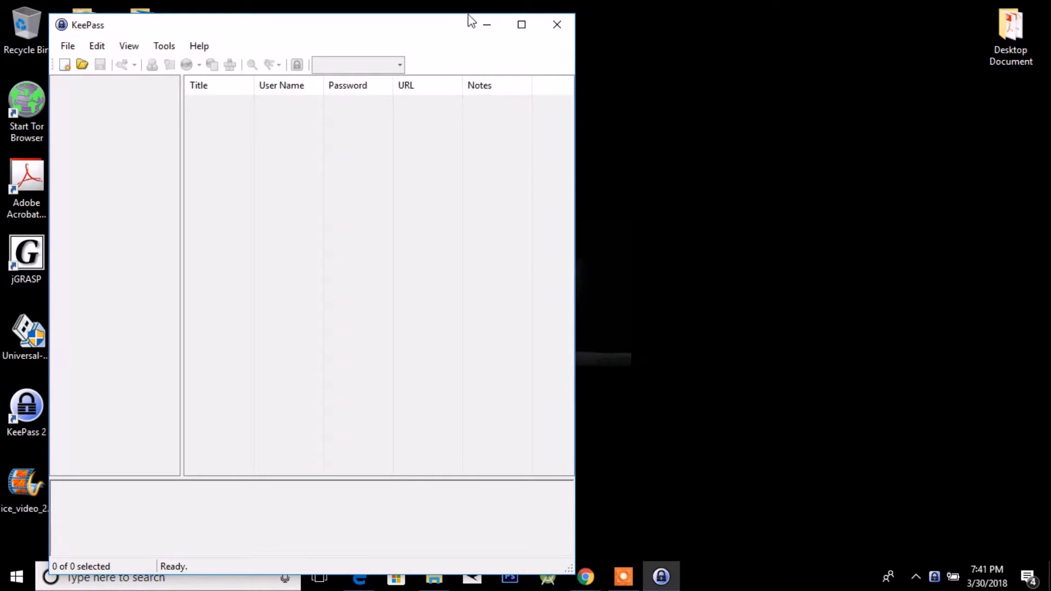
Maximize the KeePass window and choose File > New to start a new database.
{"action": "left_click", "coordinate": [524, 27]}
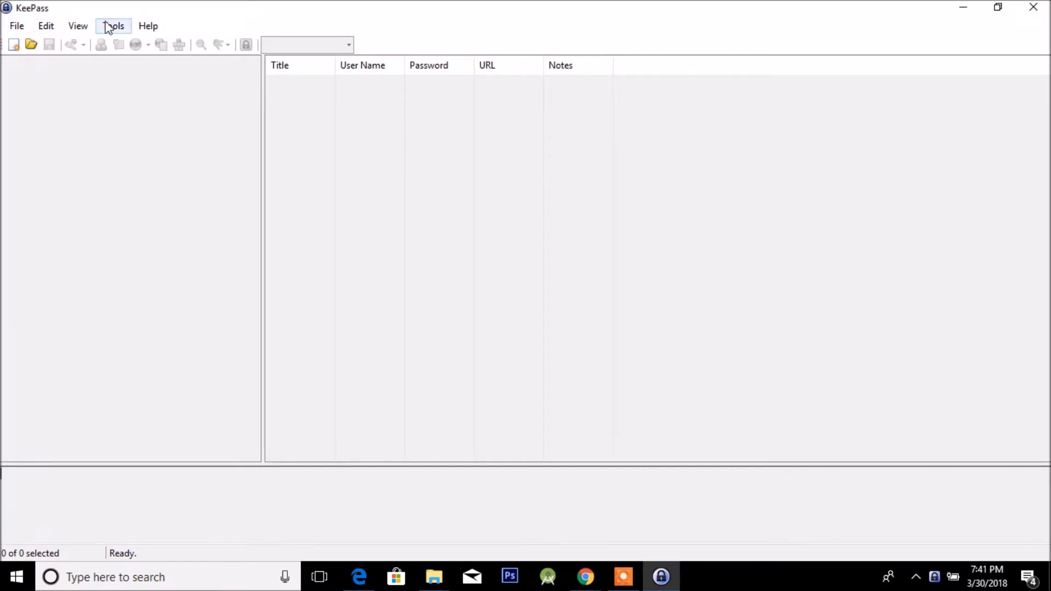
{"action": "left_click", "coordinate": [19, 31]}
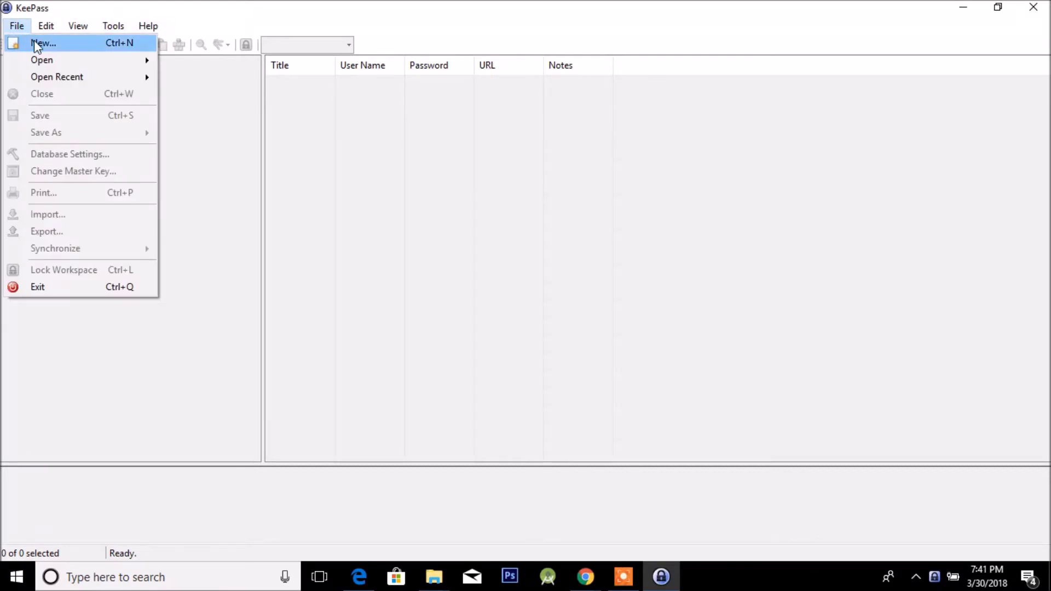
{"action": "left_click", "coordinate": [34, 41]}
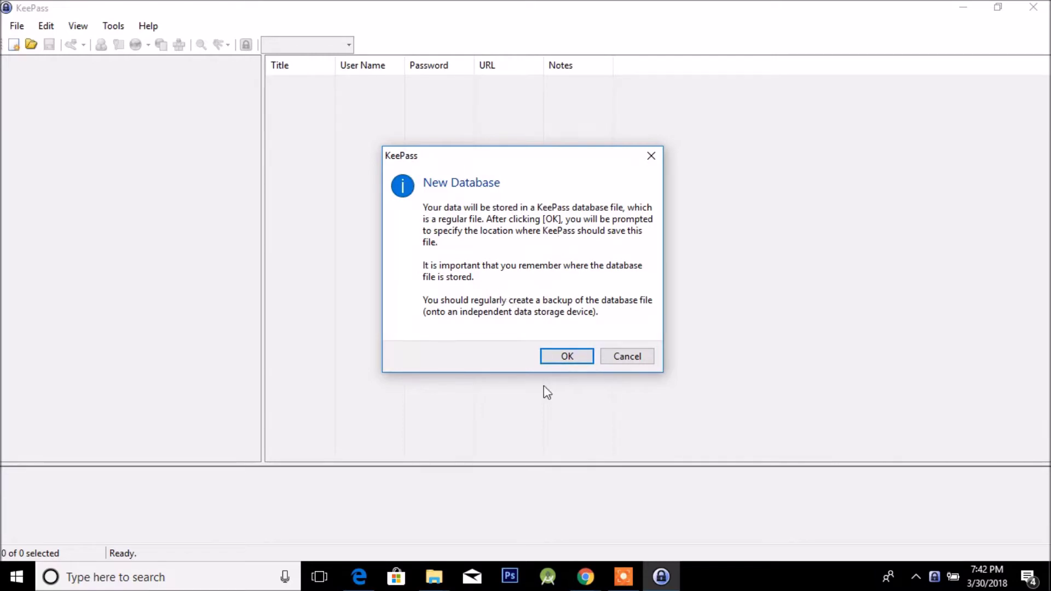
Replace the default NewDatabase file name with 'Password ACCOUNT' and save it on the Desktop.
{"action": "left_click", "coordinate": [566, 357]}
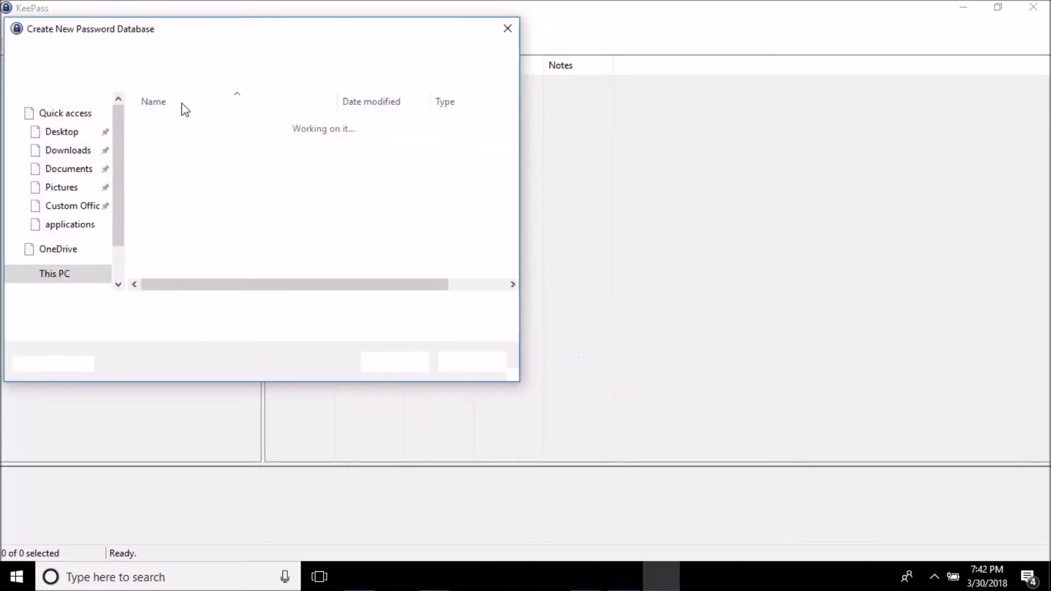
{"action": "left_click", "coordinate": [189, 307]}
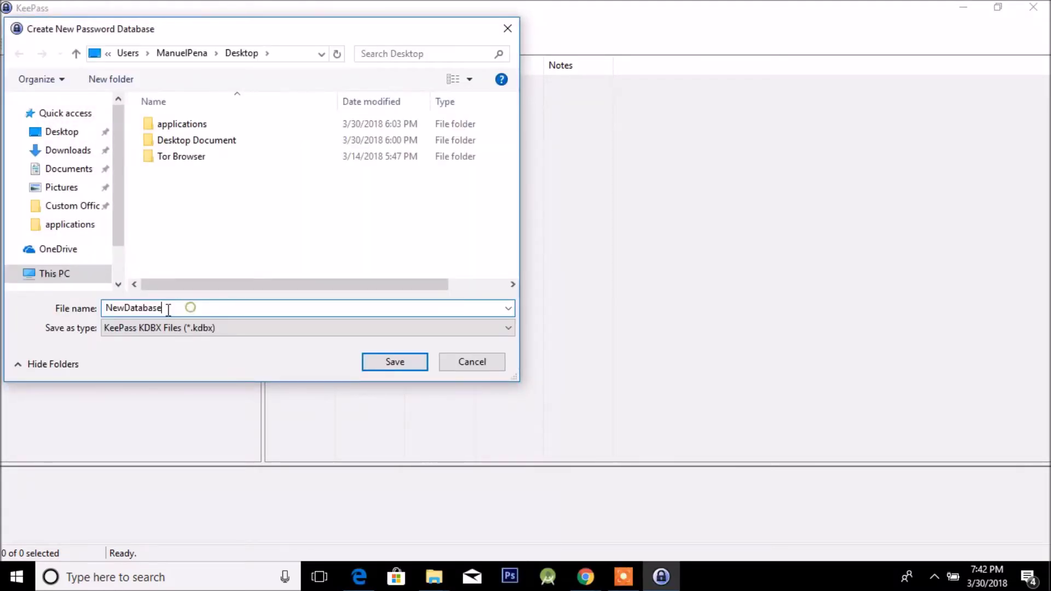
{"action": "key", "text": "BackSpace"}
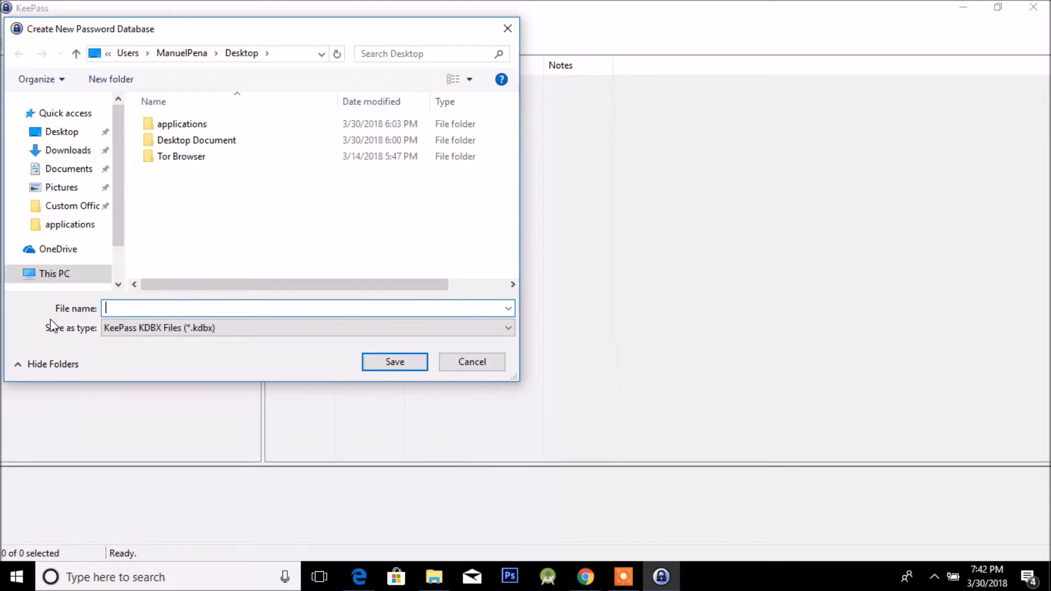
{"action": "type", "text": "Password ACCOUN"}
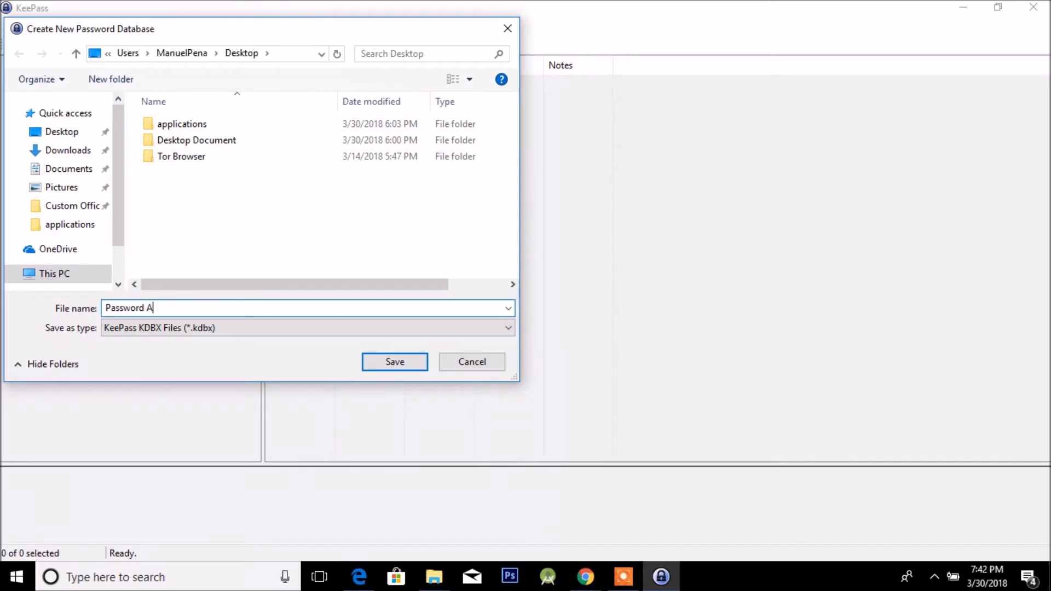
{"action": "key", "text": "BackSpace"}
{"action": "key", "text": "BackSpace"}
{"action": "key", "text": "BackSpace"}
{"action": "type", "text": "OUNT"}
{"action": "key", "text": "Return"}
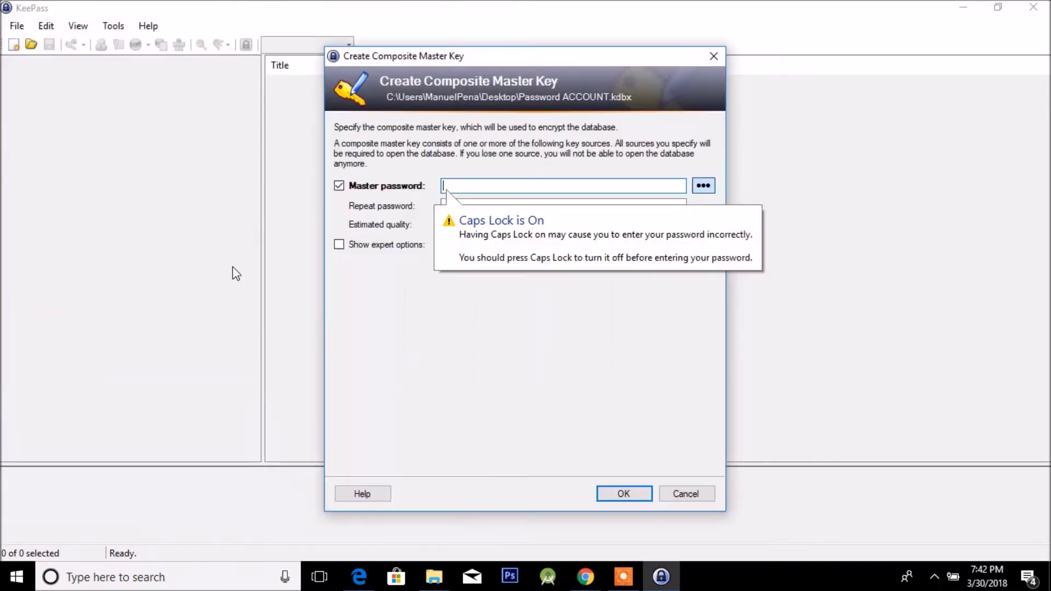
Turn off Caps Lock, enter the 7-character master password in both fields, and confirm.
{"action": "left_click", "coordinate": [523, 189]}
{"action": "key", "text": "Caps_Lock"}
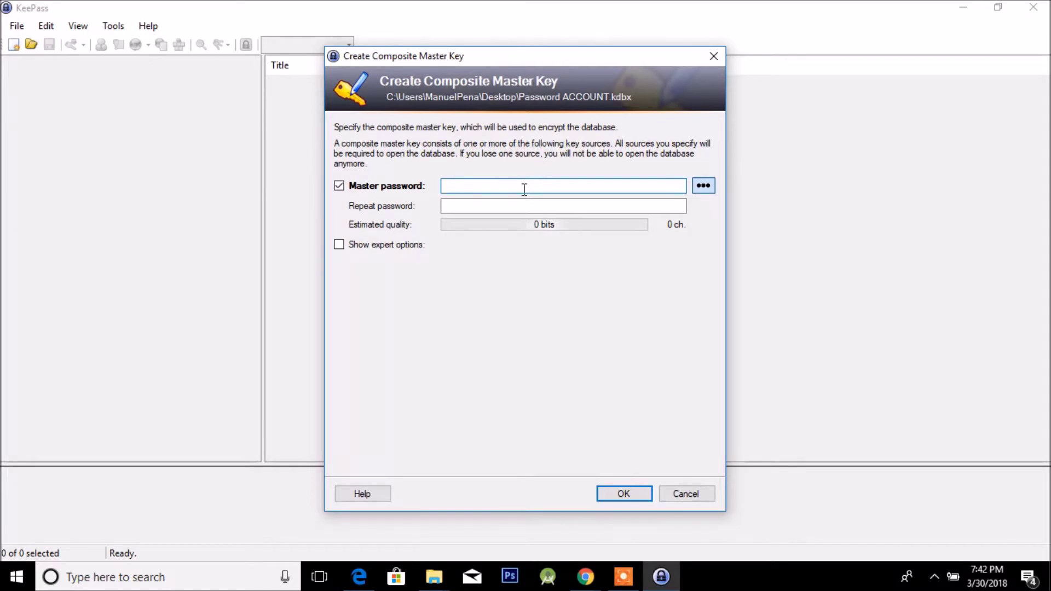
{"action": "type", "text": "aa"}
{"action": "key", "text": "BackSpace"}
{"action": "key", "text": "BackSpace"}
{"action": "type", "text": "aaaaaaa"}
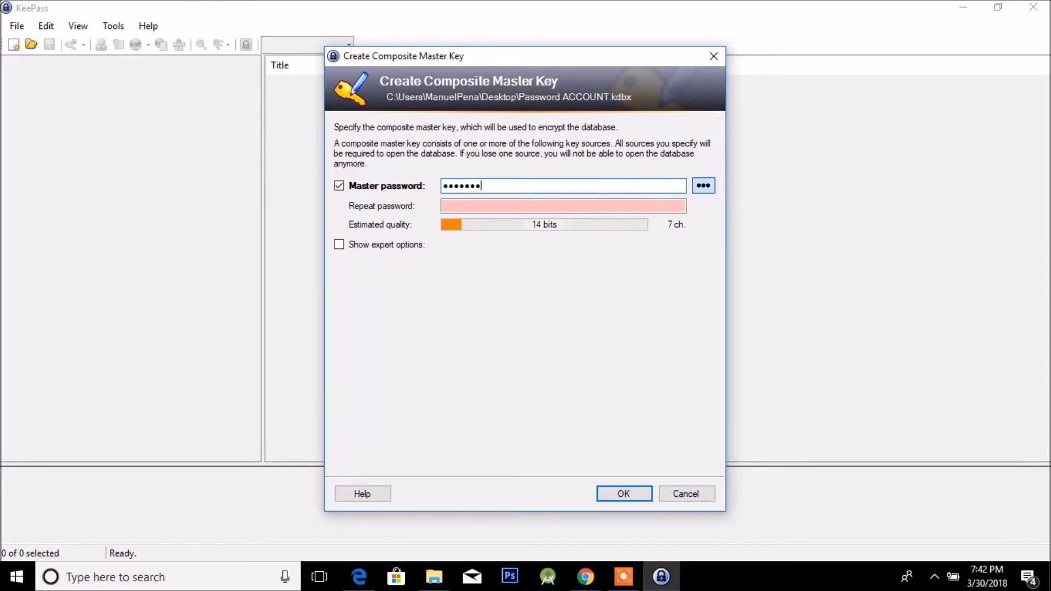
{"action": "left_click", "coordinate": [492, 205]}
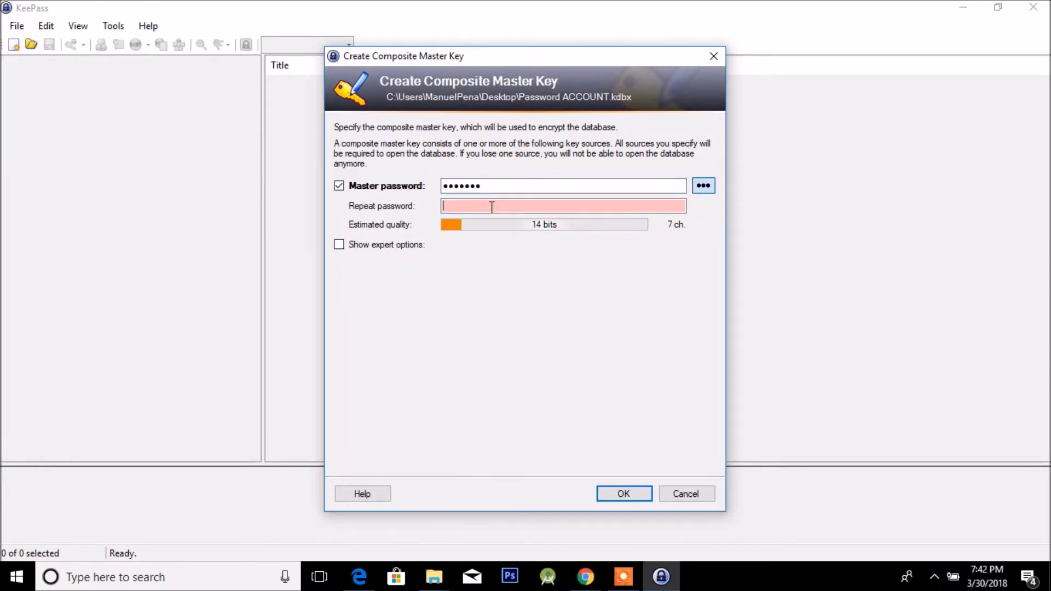
{"action": "type", "text": "aaaaaaa"}
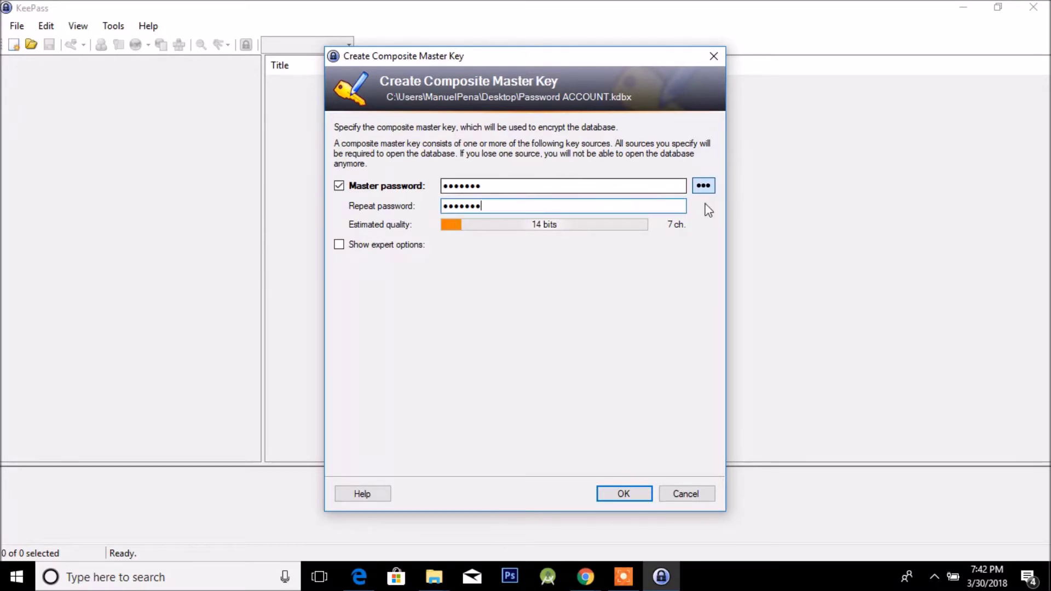
{"action": "left_click_drag", "start_coordinate": [494, 185], "coordinate": [424, 185]}
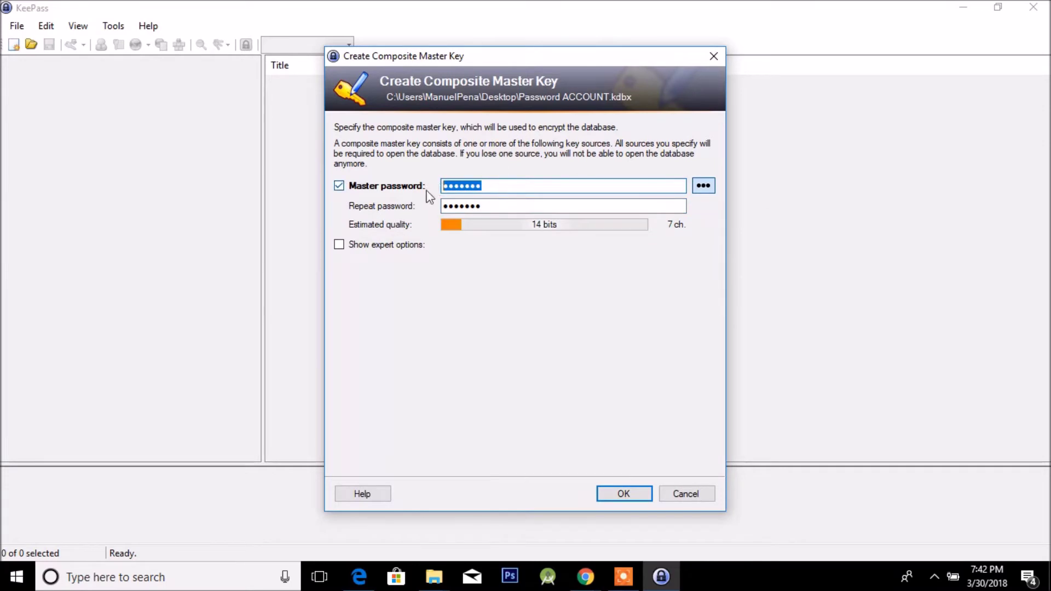
{"action": "left_click", "coordinate": [642, 495]}
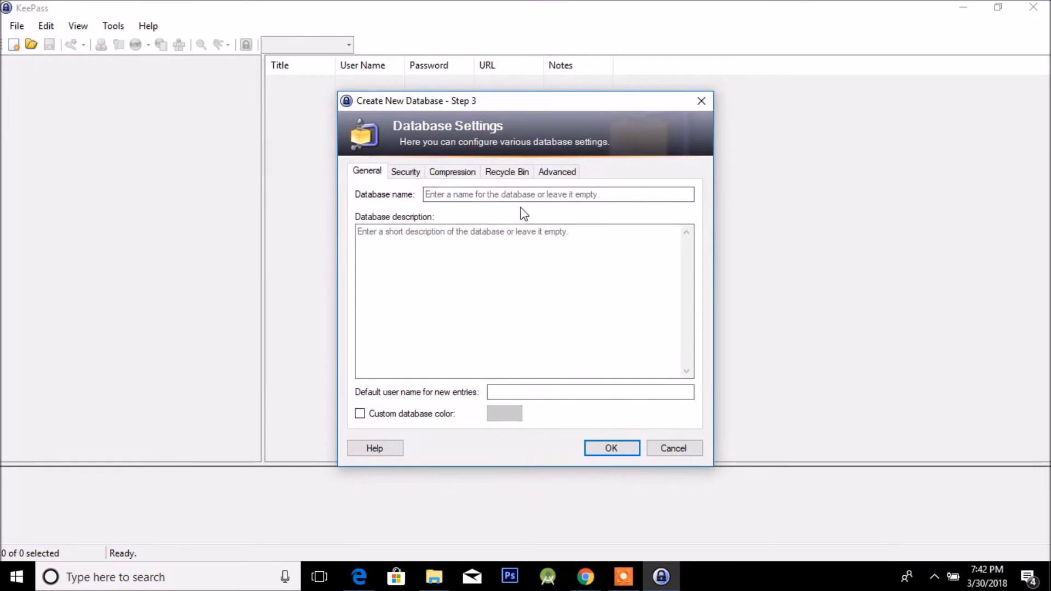
Check the Security tab's encryption algorithms and keep AES/Rijndael selected.
{"action": "left_click", "coordinate": [413, 173]}
{"action": "left_click", "coordinate": [365, 171]}
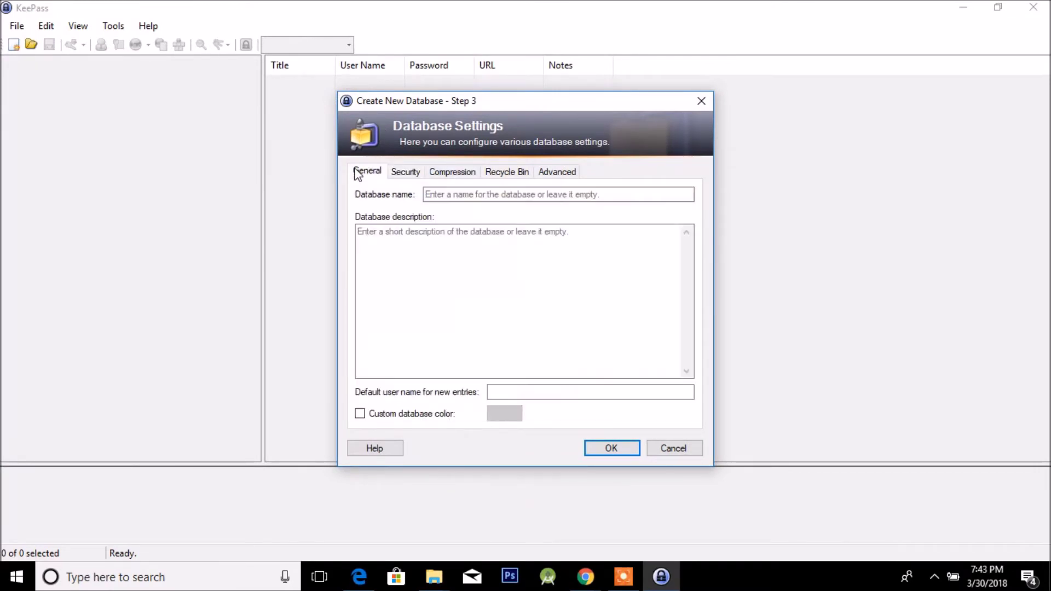
{"action": "left_click", "coordinate": [396, 174]}
{"action": "left_click", "coordinate": [603, 232]}
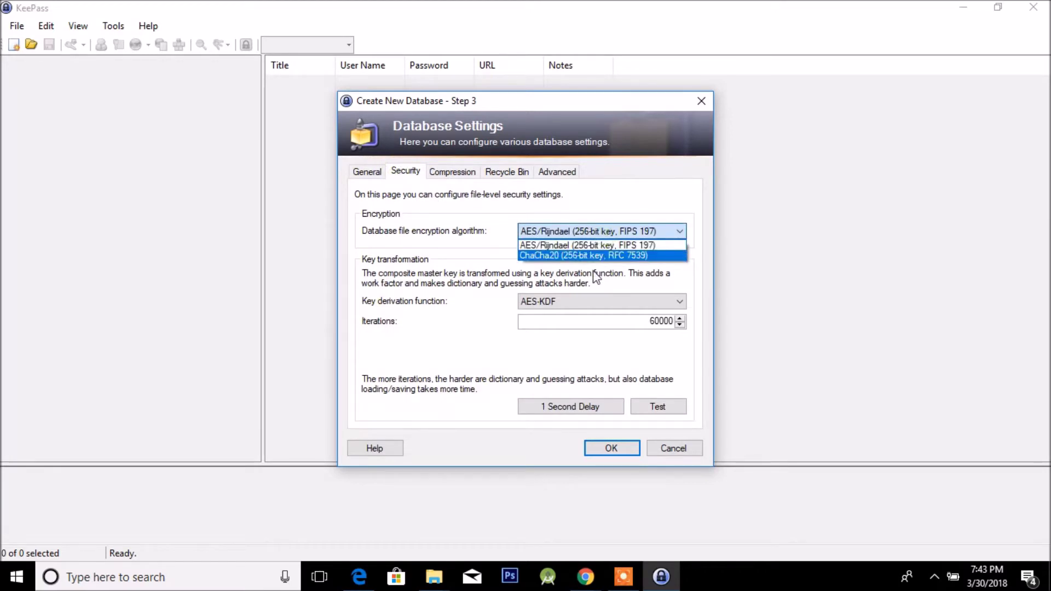
{"action": "left_click", "coordinate": [612, 232]}
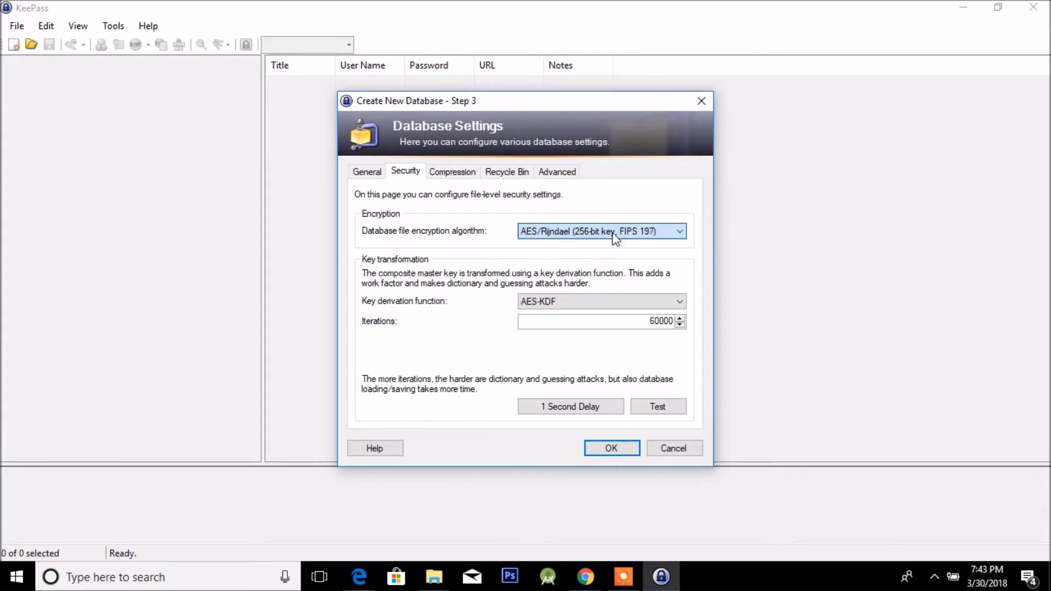
{"action": "left_click", "coordinate": [612, 232]}
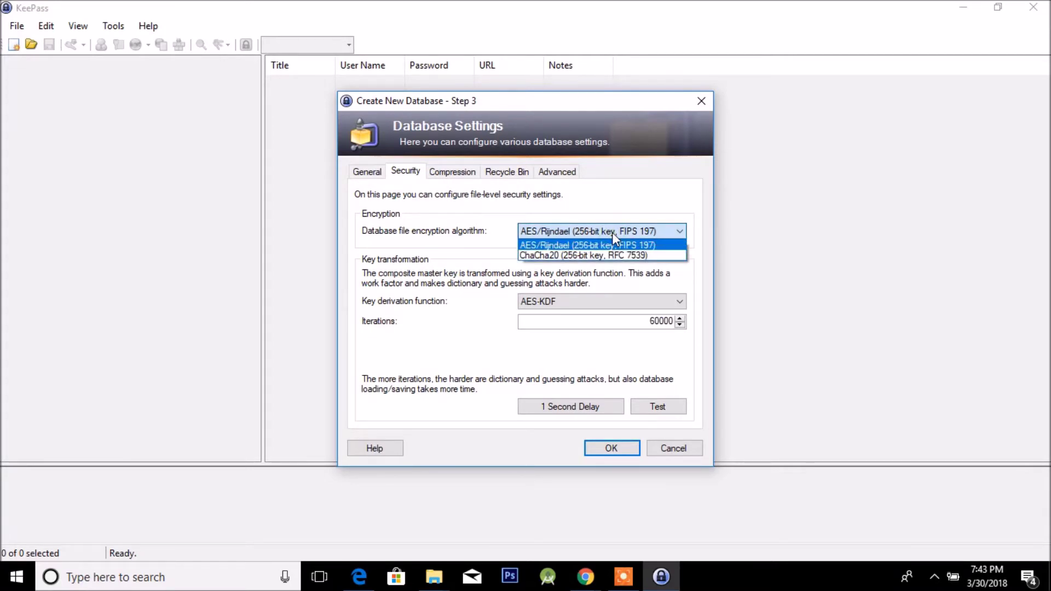
{"action": "left_click", "coordinate": [454, 173]}
Review the Compression and Recycle Bin tabs, then accept the defaults (AES-KDF 60000 iterations, GZip).
{"action": "left_click", "coordinate": [456, 173]}
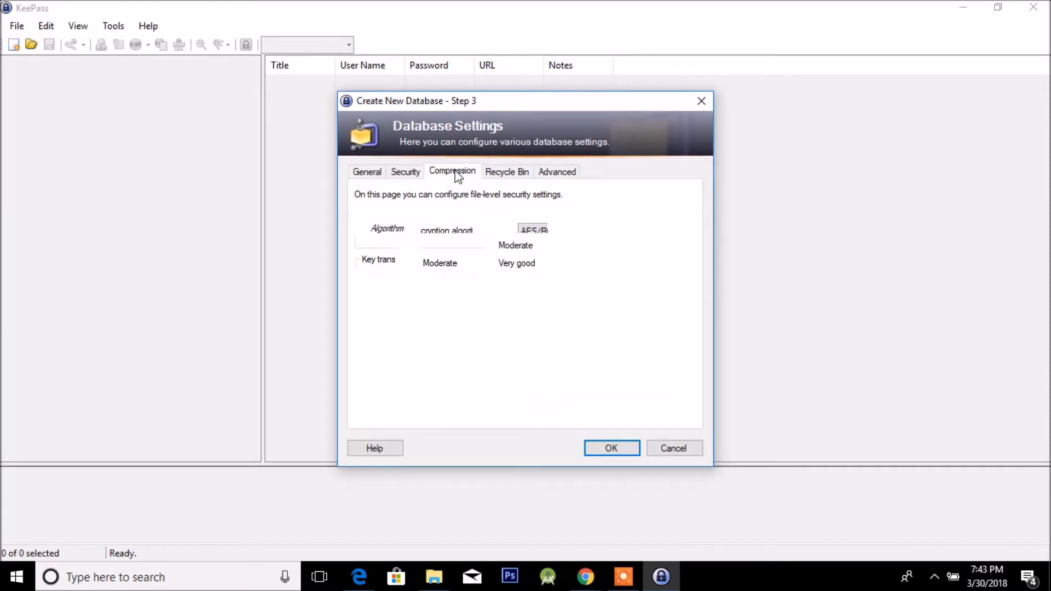
{"action": "left_click", "coordinate": [406, 172]}
{"action": "left_click", "coordinate": [490, 172]}
{"action": "left_click", "coordinate": [385, 174]}
{"action": "left_click", "coordinate": [406, 173]}
{"action": "left_click", "coordinate": [469, 172]}
{"action": "left_click", "coordinate": [417, 176]}
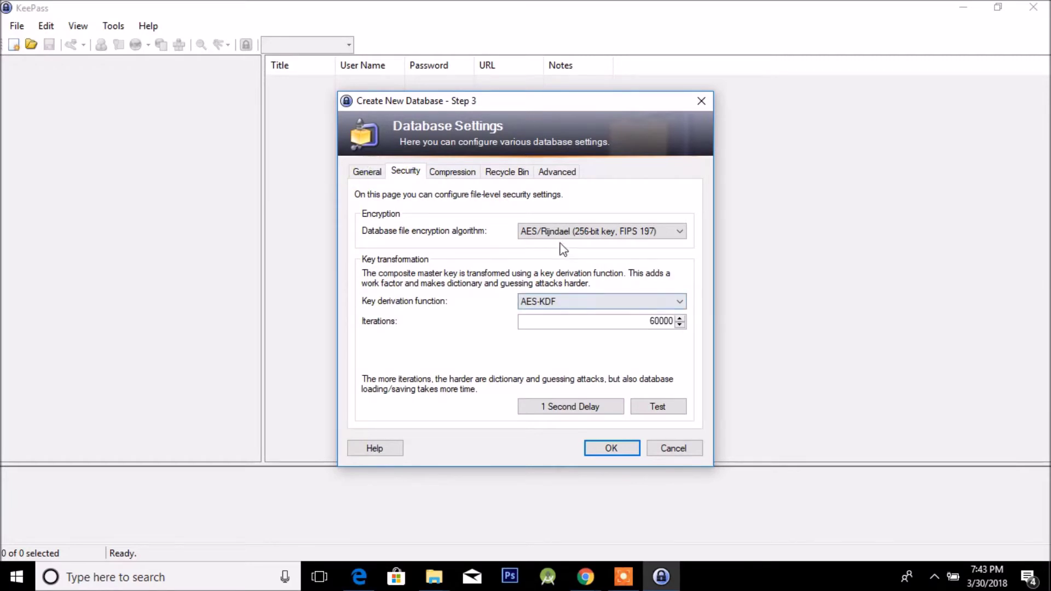
{"action": "left_click", "coordinate": [603, 449]}
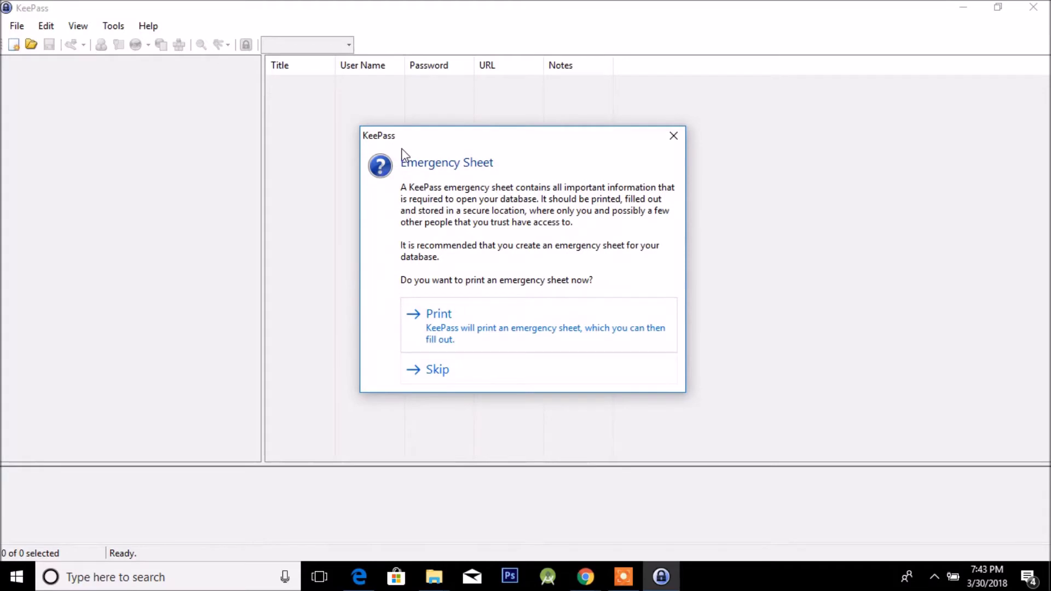
Skip printing the emergency sheet so Password ACCOUNT.kdbx opens.
{"action": "left_click", "coordinate": [564, 382]}
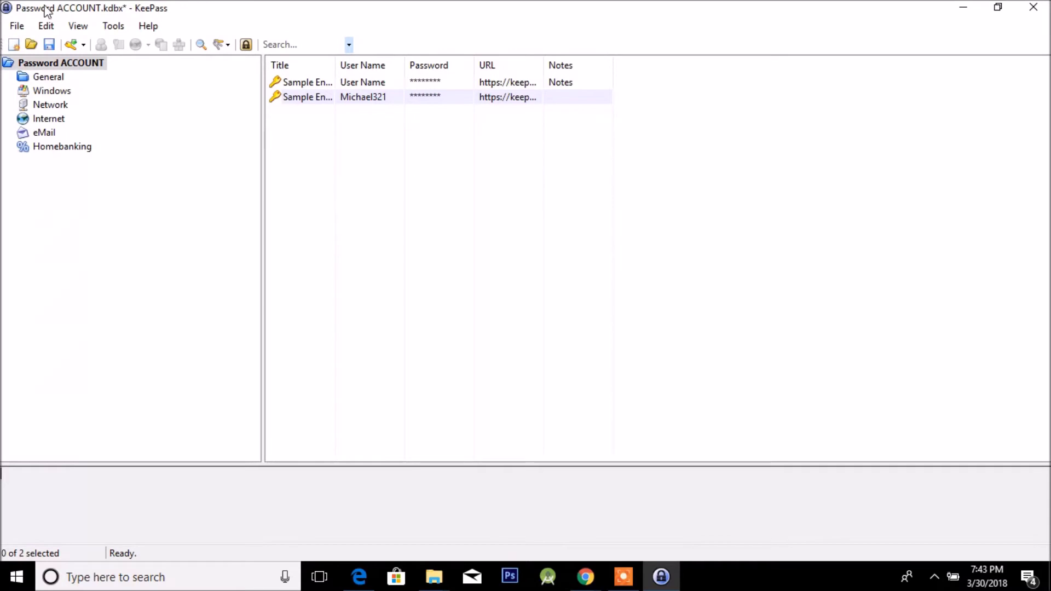
Browse the General, Windows, Network, Internet, eMail and Homebanking groups, finishing on the empty General group.
{"action": "mouse_move", "coordinate": [206, 7]}
{"action": "left_mouse_down"}
{"action": "mouse_move", "coordinate": [90, 15]}
{"action": "mouse_move", "coordinate": [322, 5]}
{"action": "mouse_move", "coordinate": [208, 12]}
{"action": "left_mouse_up"}
{"action": "left_click", "coordinate": [55, 79]}
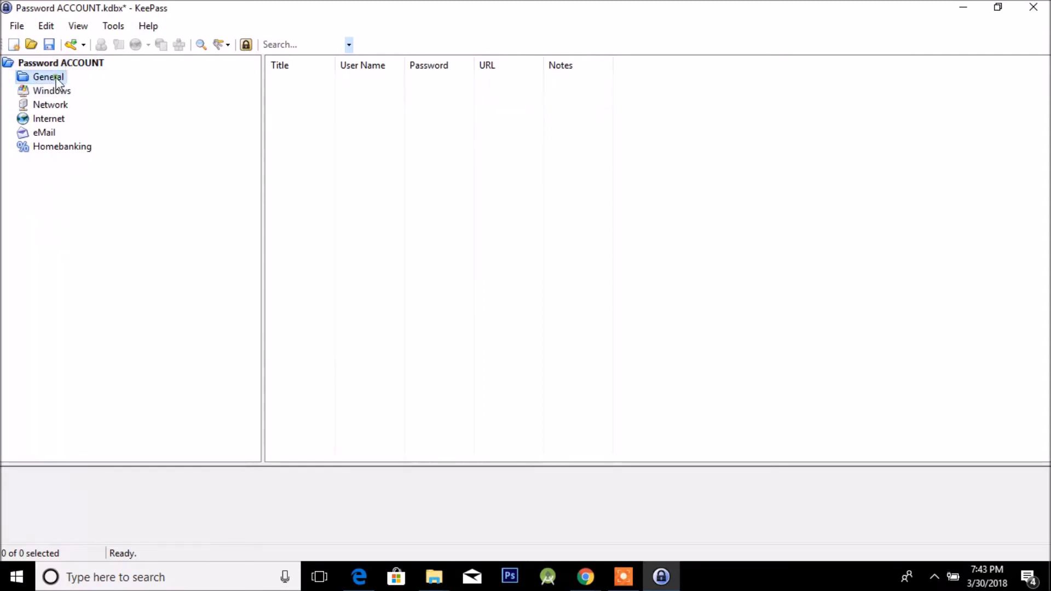
{"action": "left_click", "coordinate": [52, 91]}
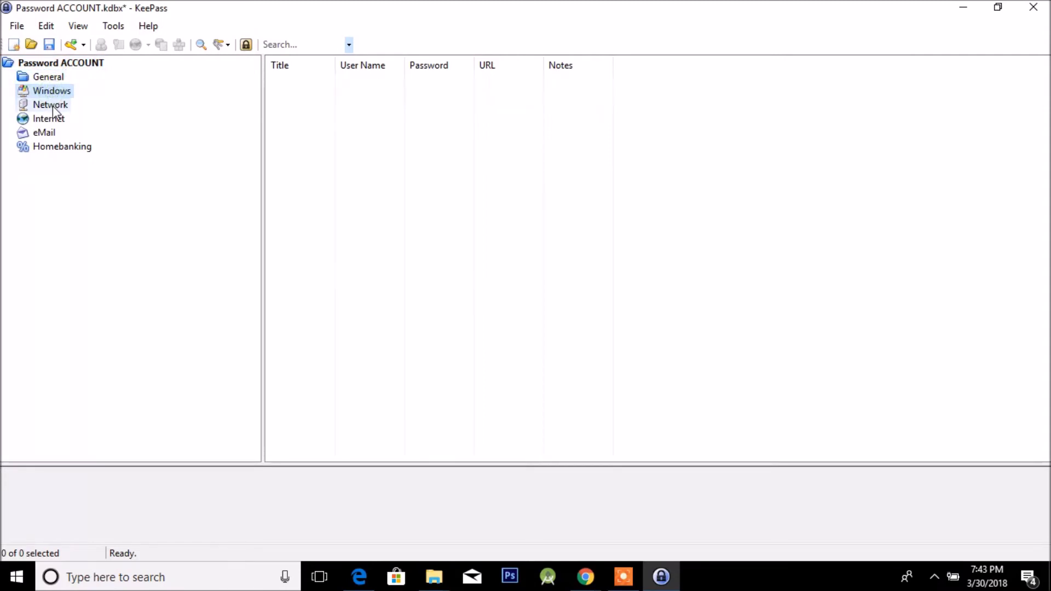
{"action": "left_click", "coordinate": [51, 105]}
{"action": "left_click", "coordinate": [49, 120]}
{"action": "left_click", "coordinate": [47, 133]}
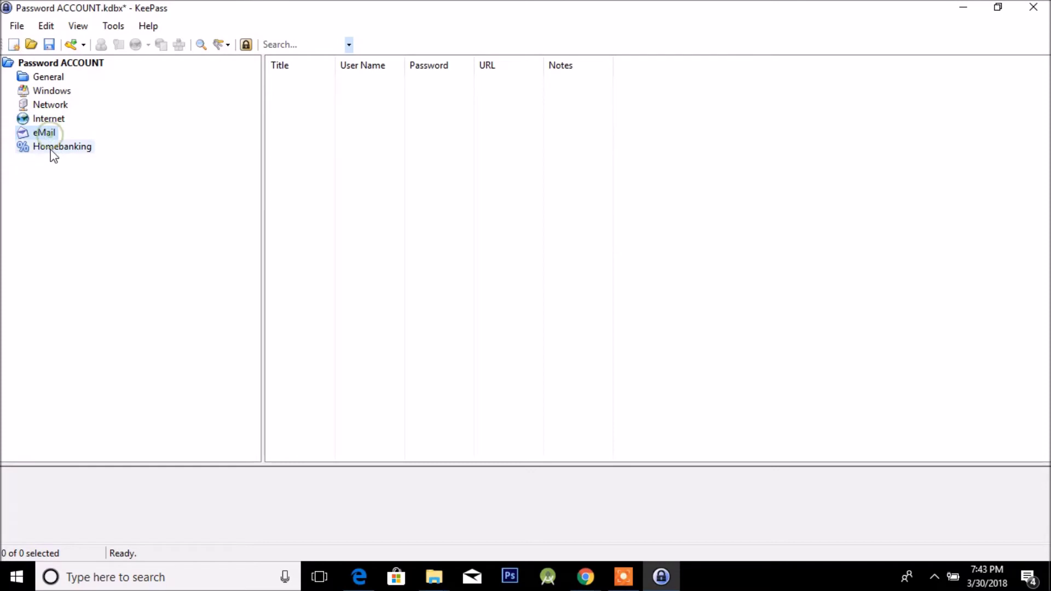
{"action": "left_click", "coordinate": [50, 148]}
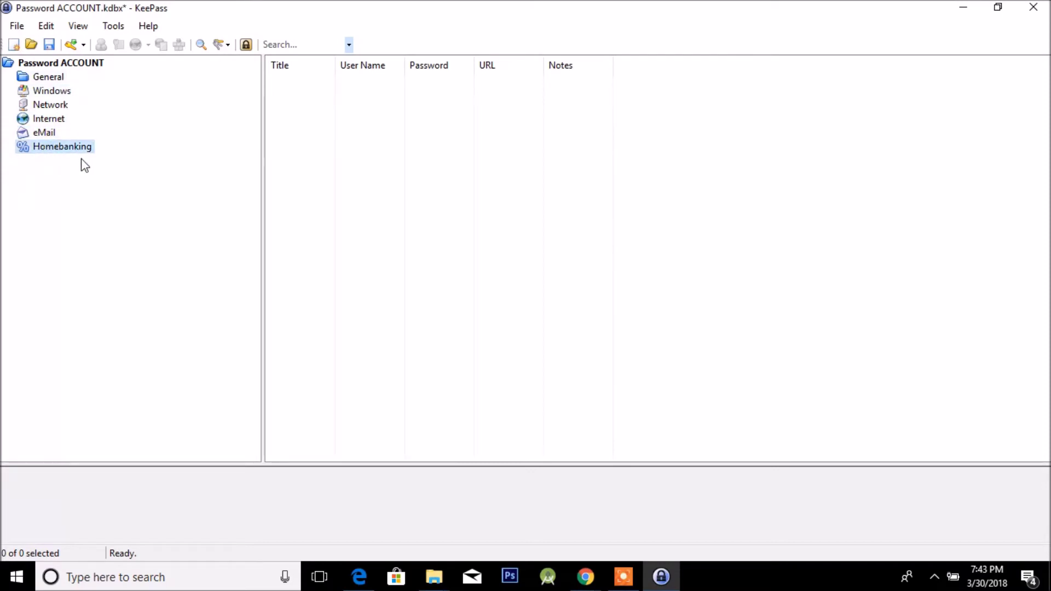
{"action": "left_click", "coordinate": [49, 77]}
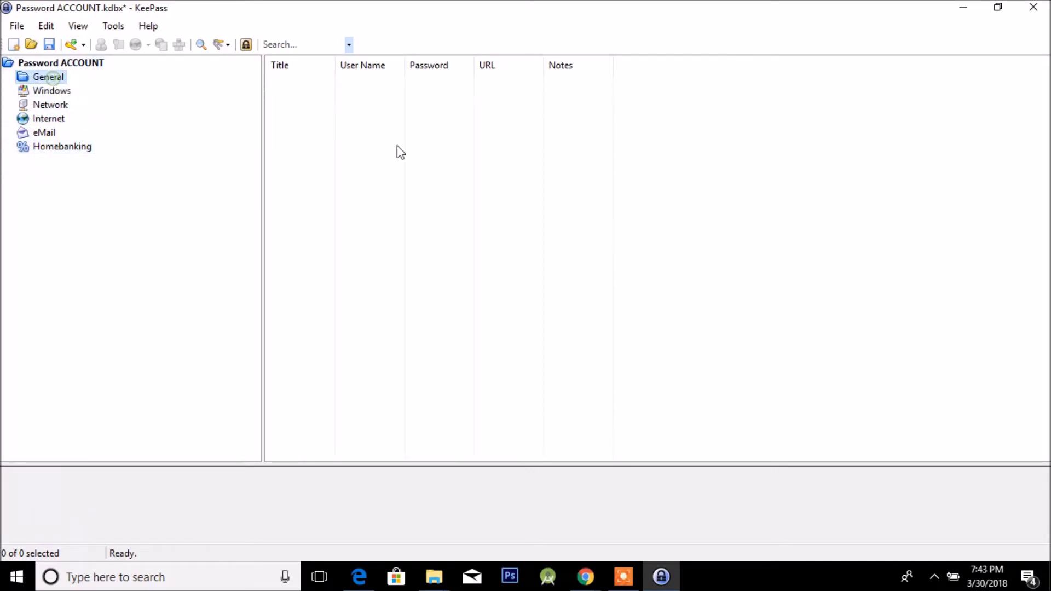
{"action": "right_click", "coordinate": [310, 90]}
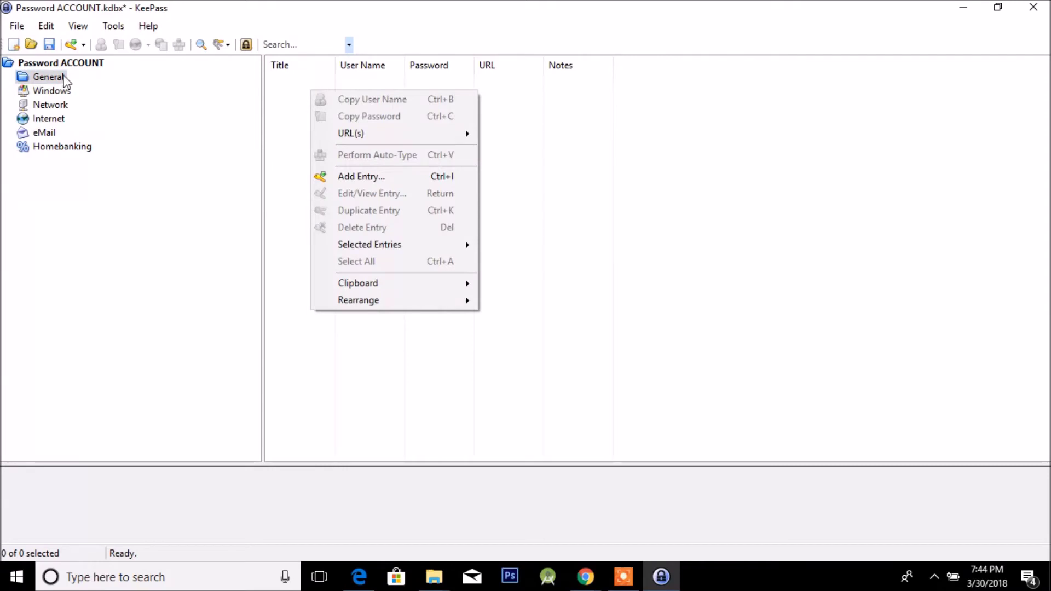
Start a new entry in the General group from the entry list's context menu.
{"action": "left_click", "coordinate": [51, 82]}
{"action": "right_click", "coordinate": [304, 85]}
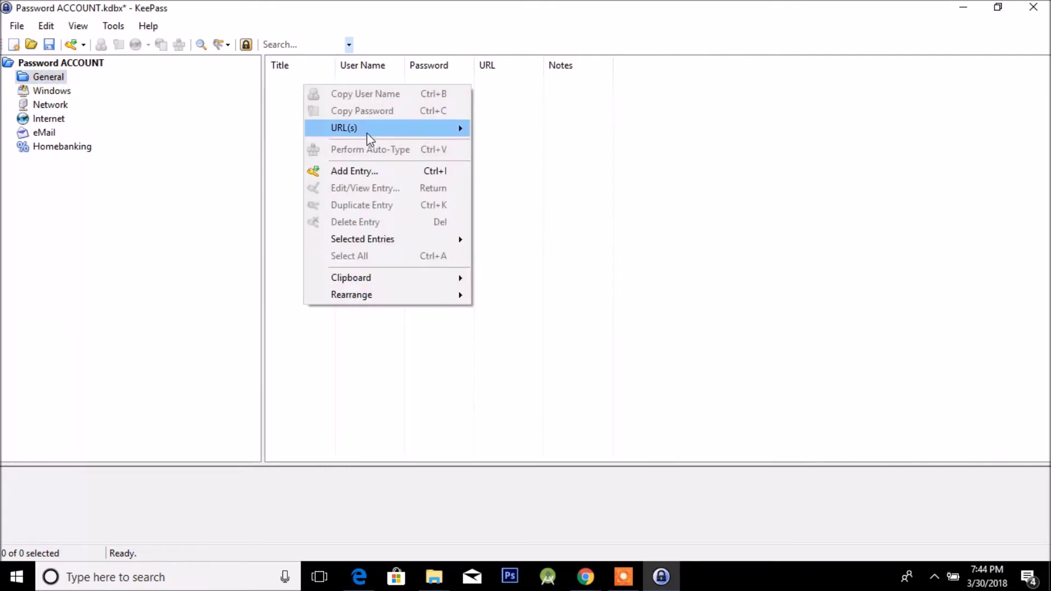
{"action": "mouse_move", "coordinate": [368, 138]}
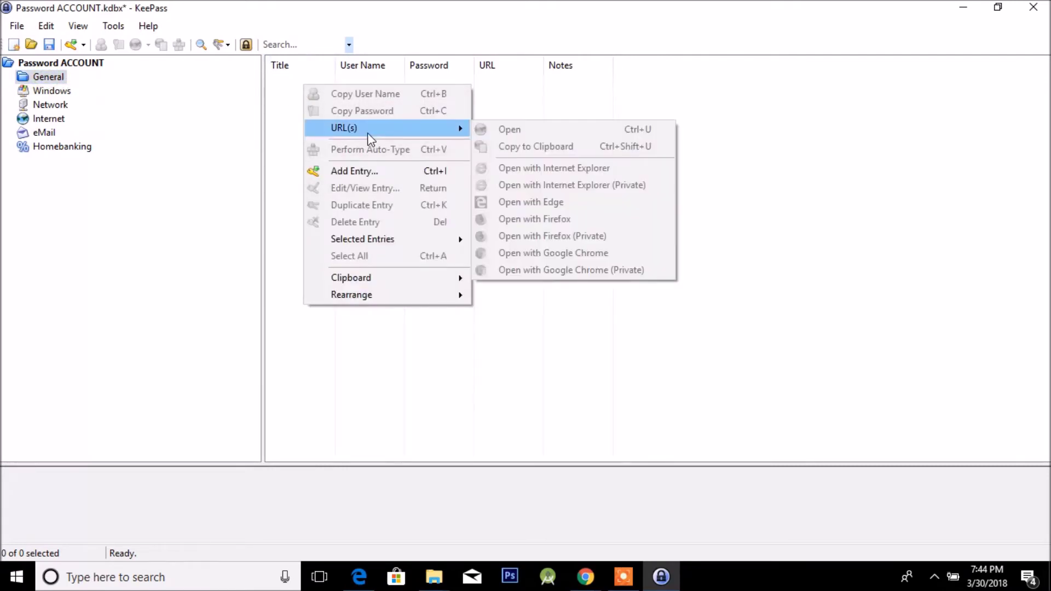
{"action": "left_click", "coordinate": [353, 169]}
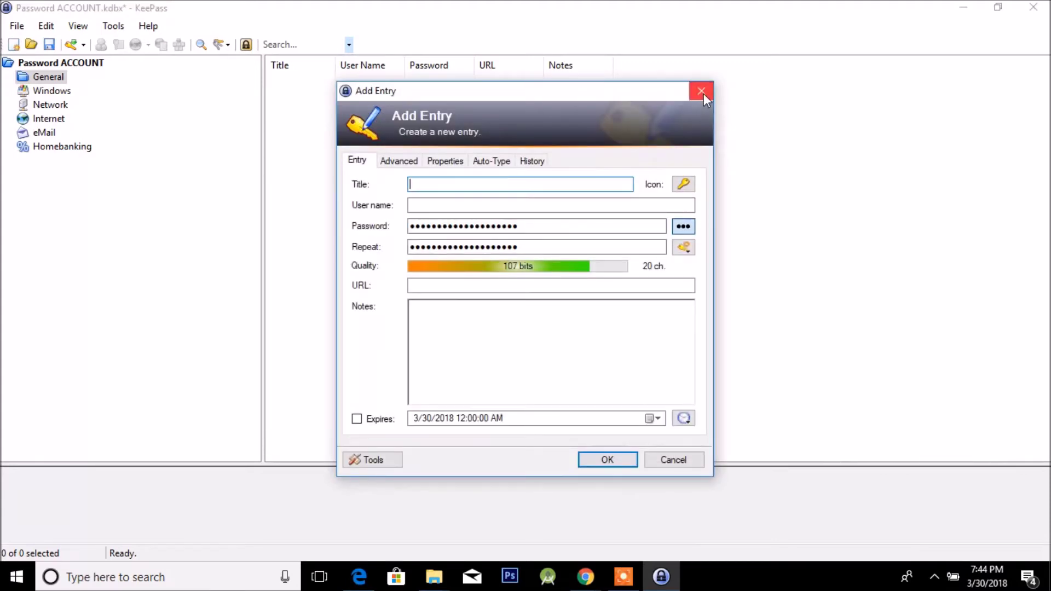
{"action": "left_click", "coordinate": [702, 91]}
{"action": "right_click", "coordinate": [350, 108]}
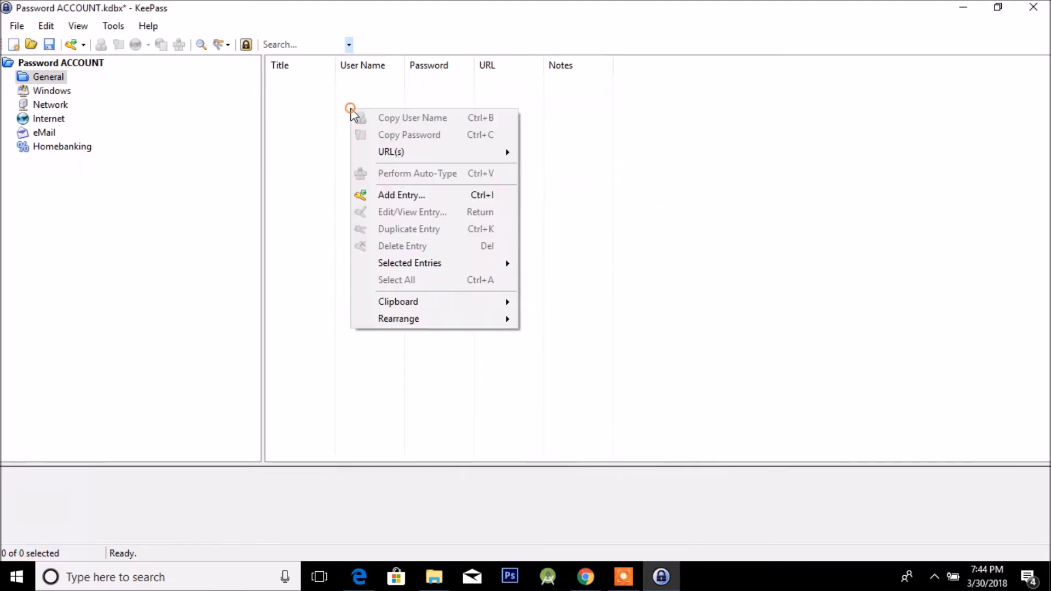
{"action": "left_click", "coordinate": [395, 196]}
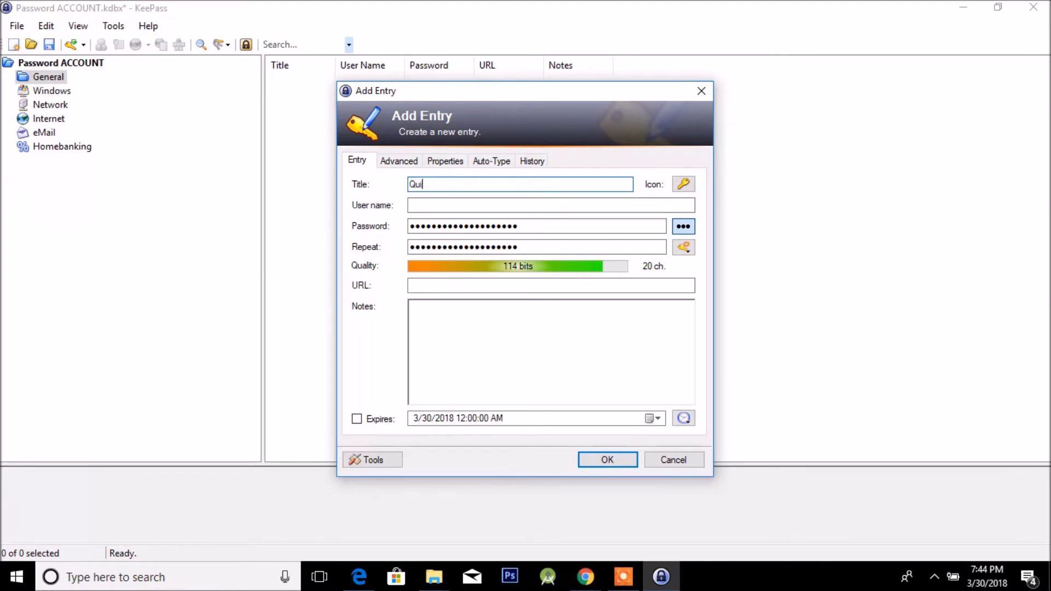
Enter the title Quickbooks and a user name, and reveal the generated 20-character password.
{"action": "type", "text": "ooks"}
{"action": "left_click", "coordinate": [525, 205]}
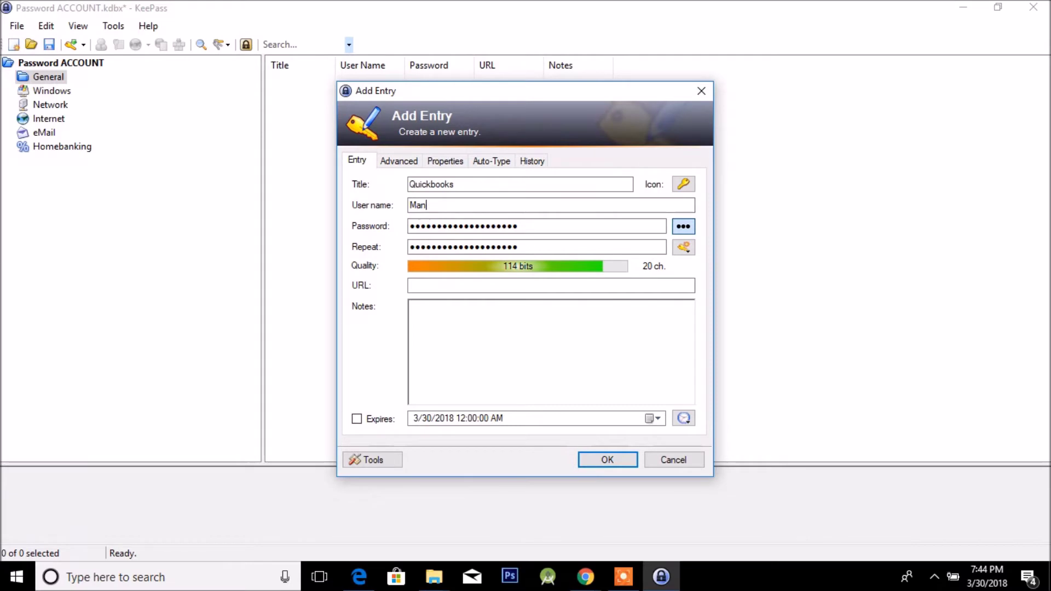
{"action": "type", "text": "Test ...ahahah"}
{"action": "left_click", "coordinate": [683, 226]}
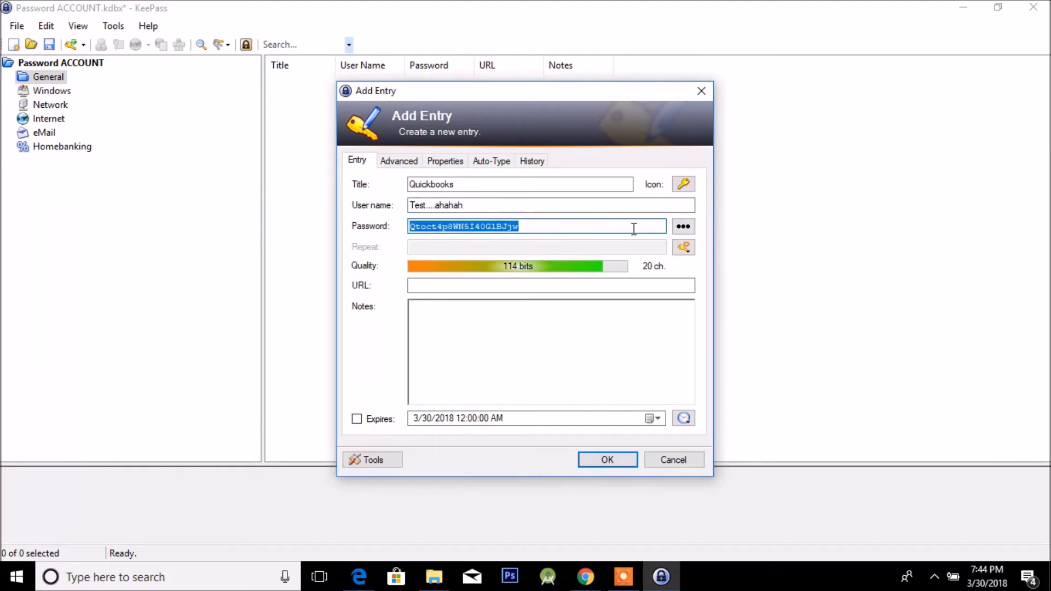
Clear the password and generate a Random MAC Address password through the full generator options.
{"action": "left_click", "coordinate": [683, 226]}
{"action": "left_click", "coordinate": [683, 226]}
{"action": "left_click", "coordinate": [683, 246]}
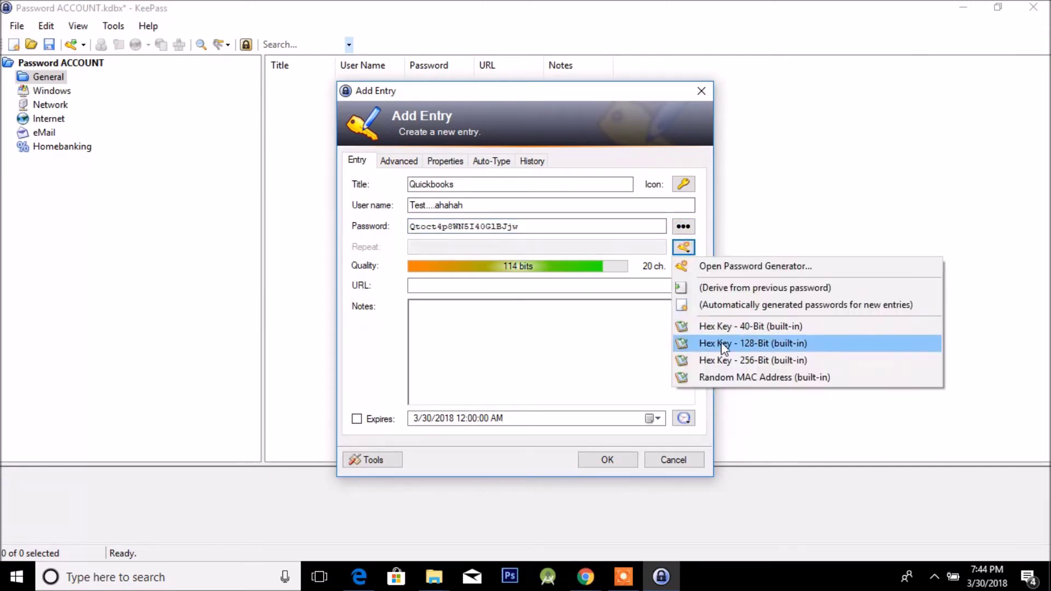
{"action": "left_click", "coordinate": [518, 227]}
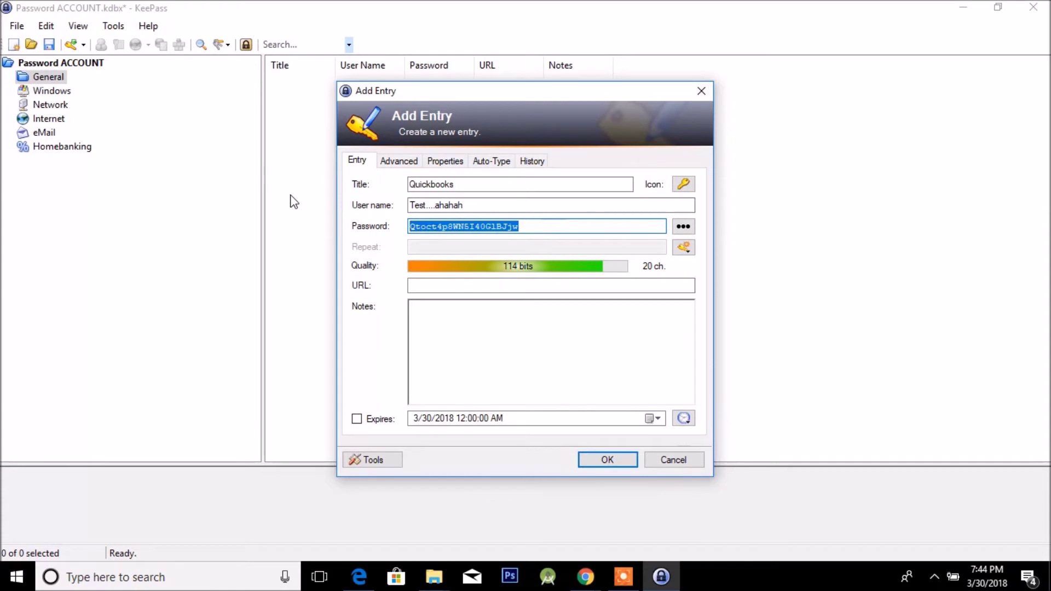
{"action": "key", "text": "BackSpace"}
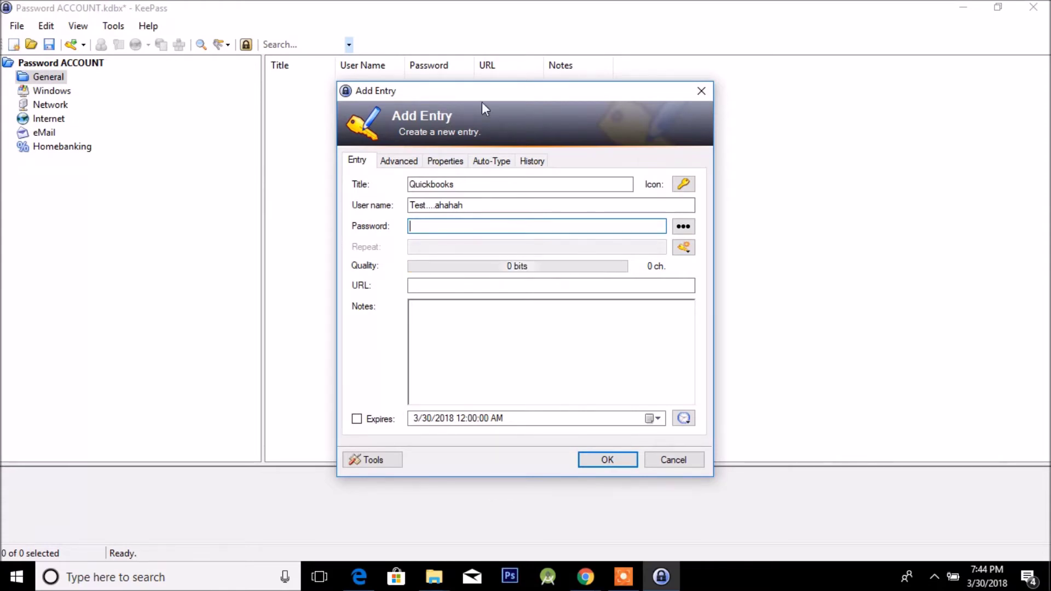
{"action": "left_click", "coordinate": [684, 246]}
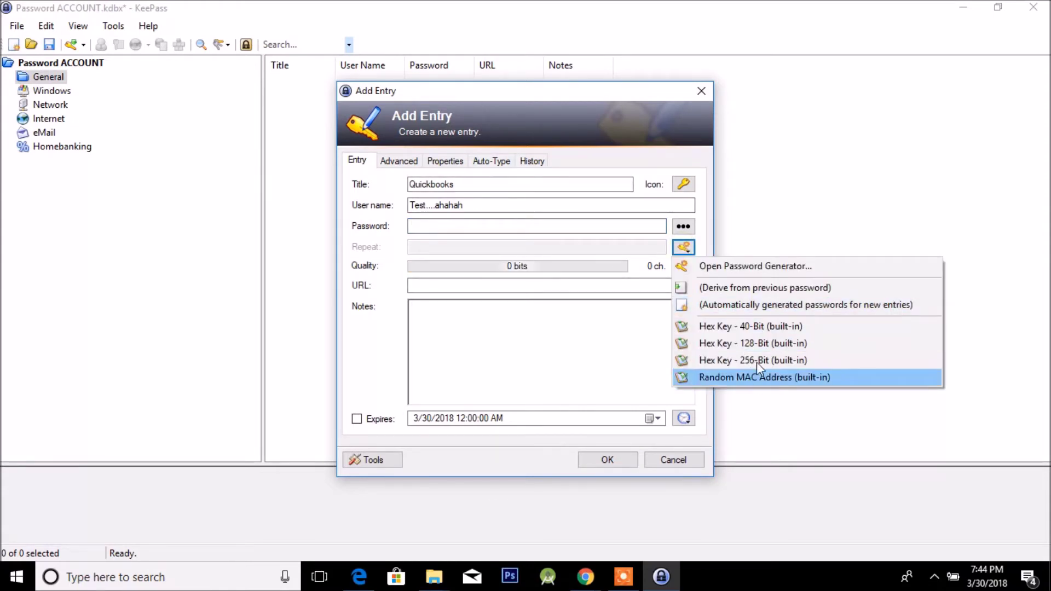
{"action": "left_click", "coordinate": [765, 268]}
{"action": "left_click", "coordinate": [443, 158]}
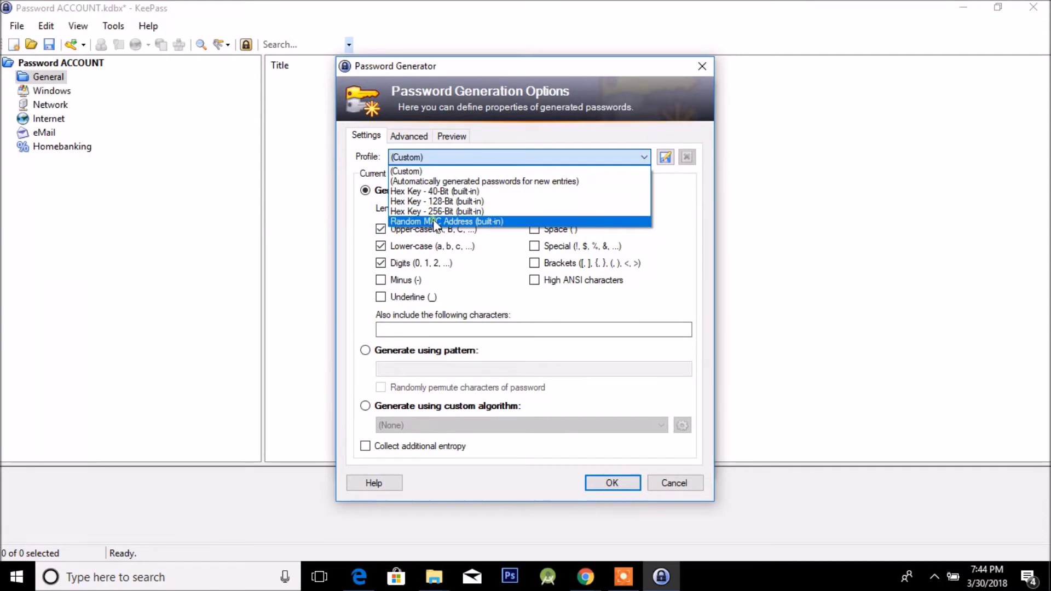
{"action": "left_click", "coordinate": [434, 221]}
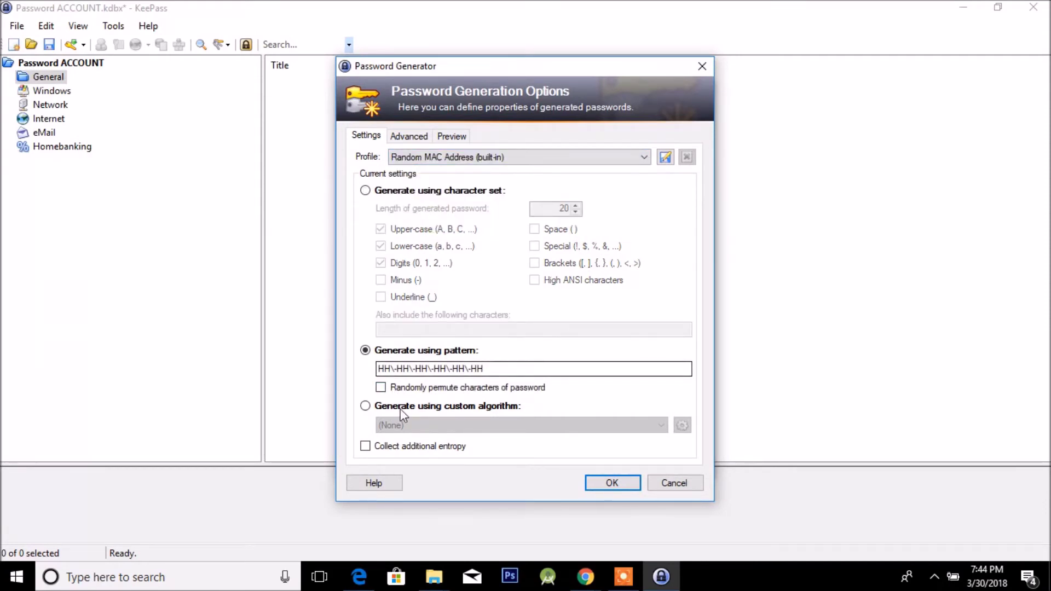
{"action": "left_click", "coordinate": [606, 483]}
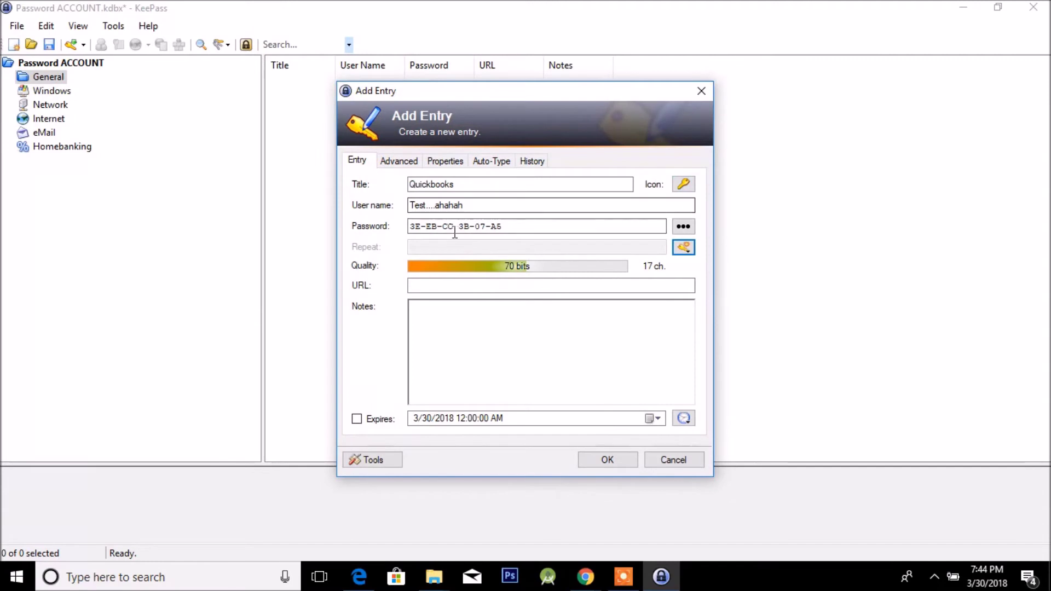
Replace it with a Hex Key - 128-Bit password and save the Quickbooks entry.
{"action": "left_click", "coordinate": [683, 247]}
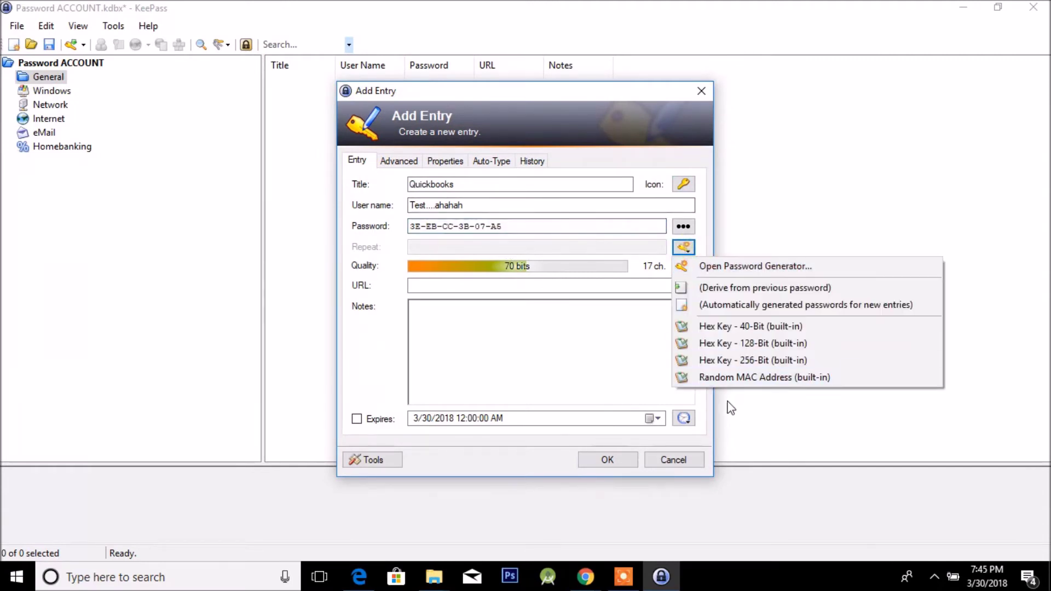
{"action": "left_click", "coordinate": [756, 377]}
{"action": "left_click", "coordinate": [683, 251]}
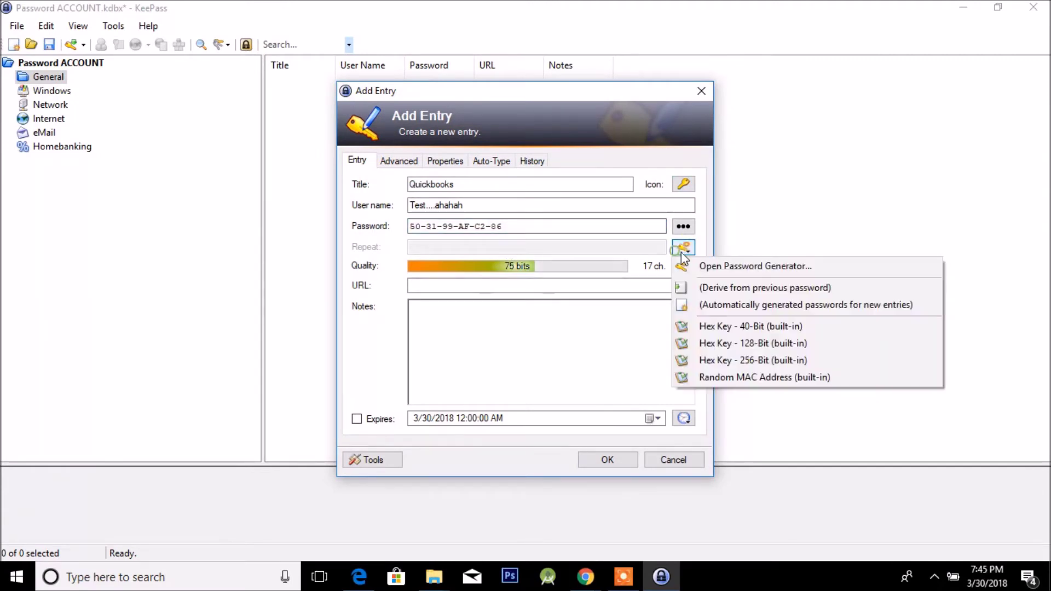
{"action": "left_click", "coordinate": [713, 344]}
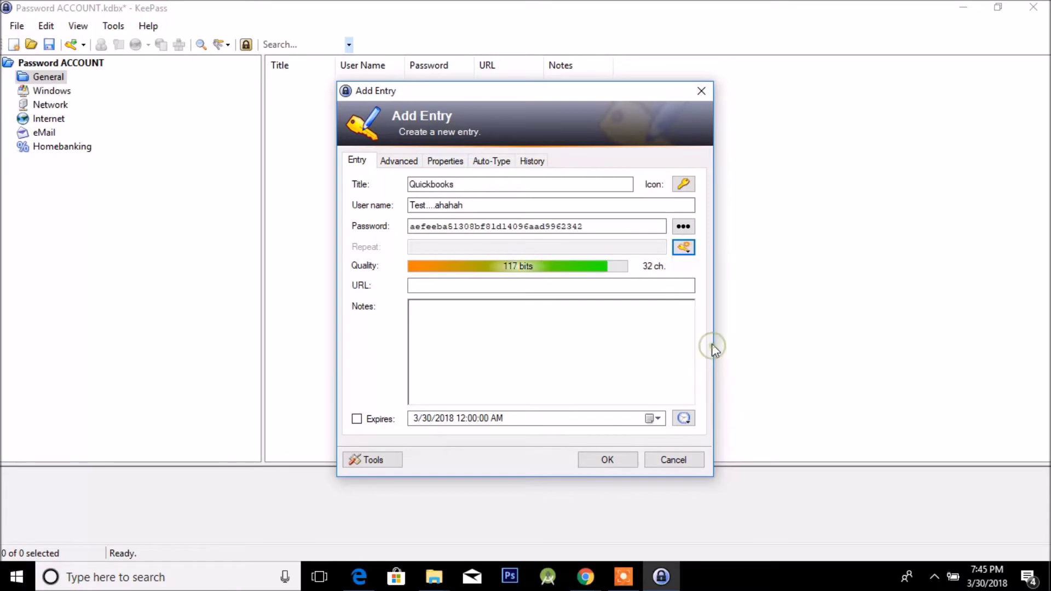
{"action": "left_click", "coordinate": [691, 227]}
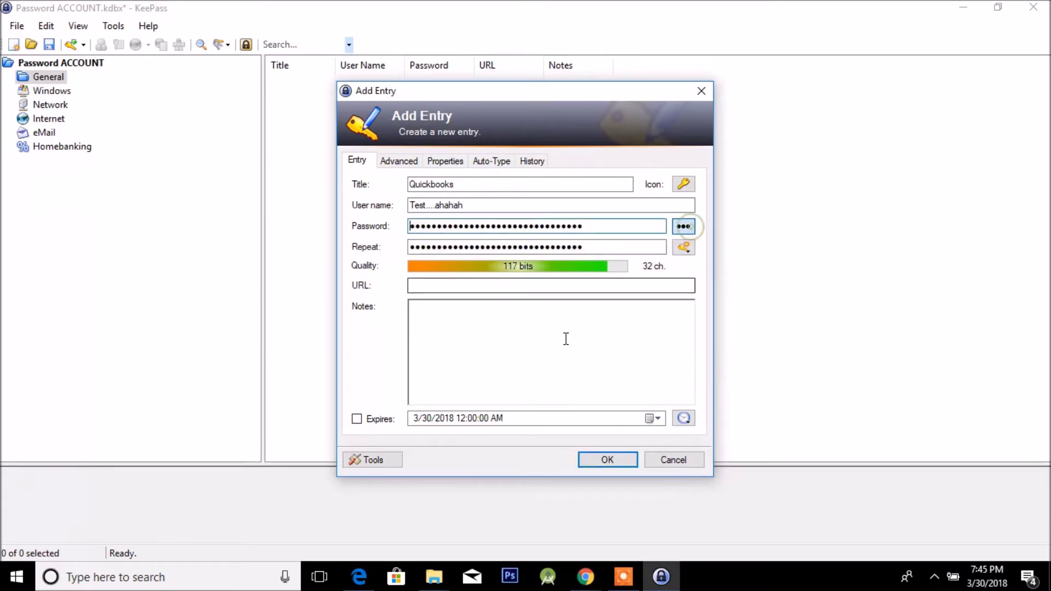
{"action": "left_click", "coordinate": [615, 458]}
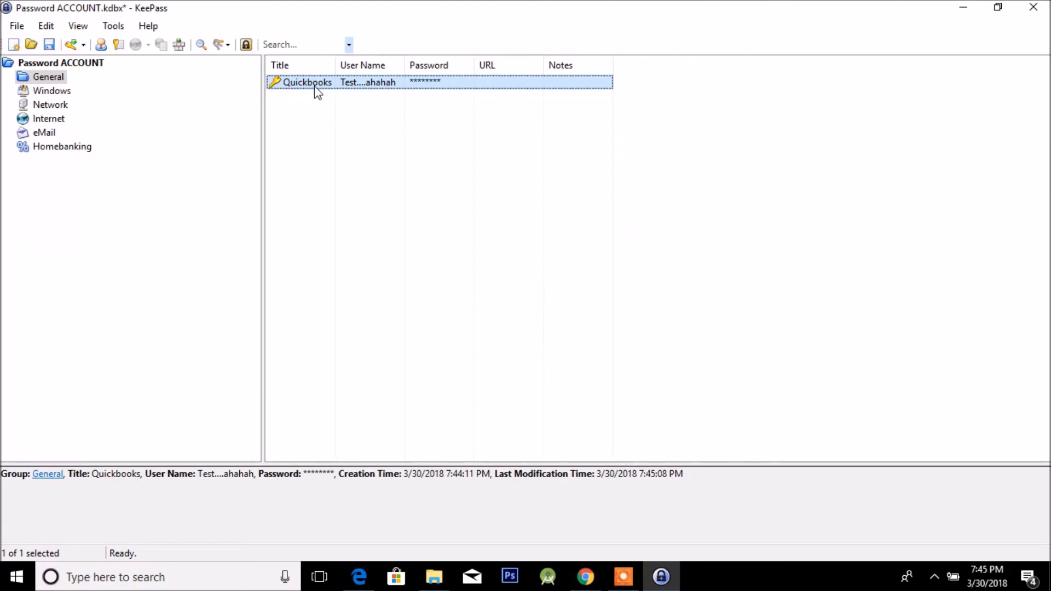
Open the Quickbooks entry for editing and replace its password with a new 7-character one.
{"action": "right_click", "coordinate": [333, 85]}
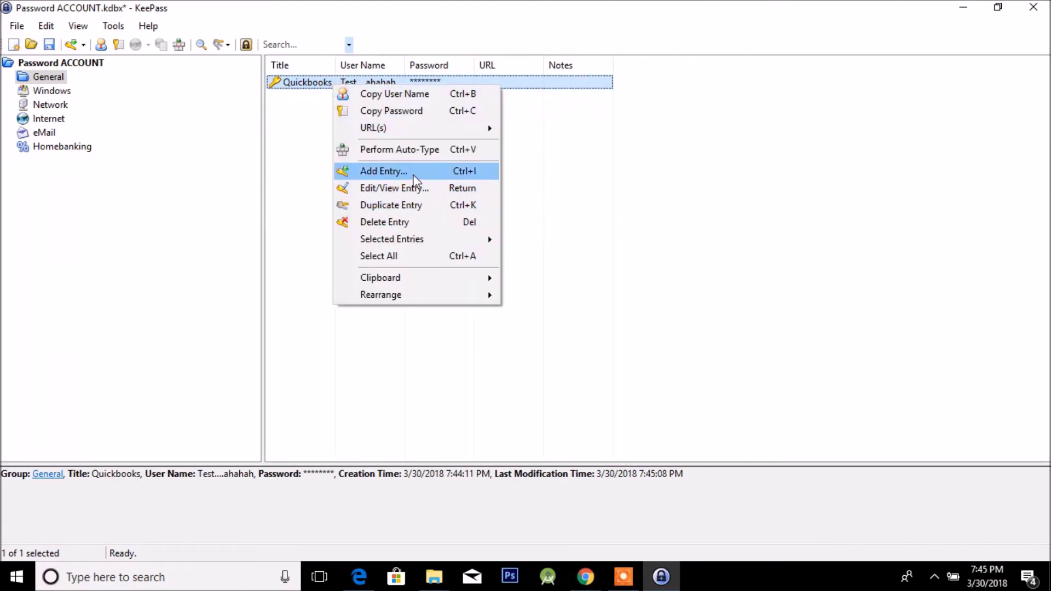
{"action": "left_click", "coordinate": [415, 189]}
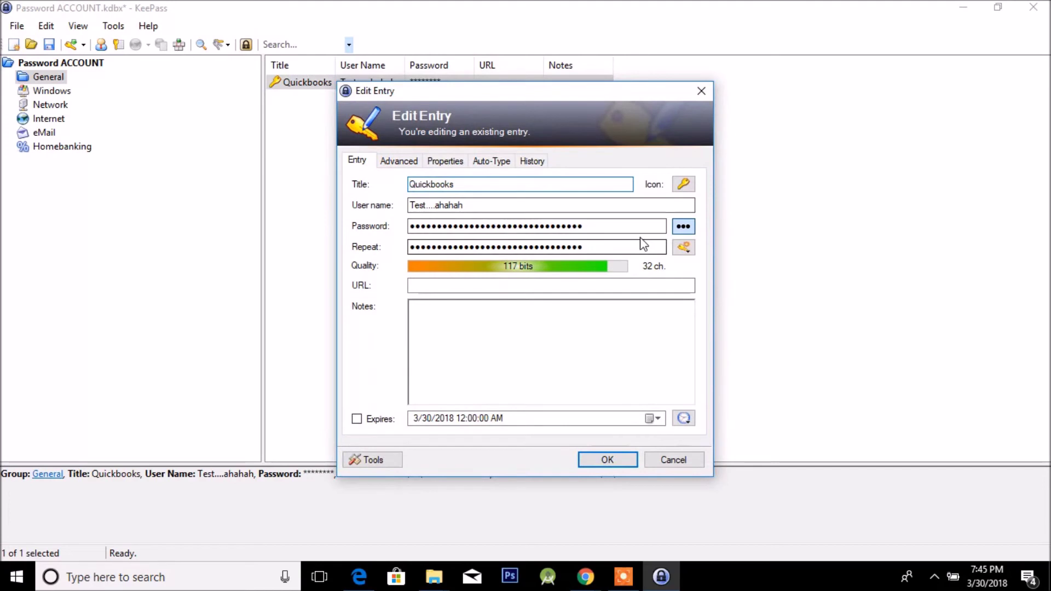
{"action": "double_click", "coordinate": [638, 226]}
{"action": "key", "text": "BackSpace"}
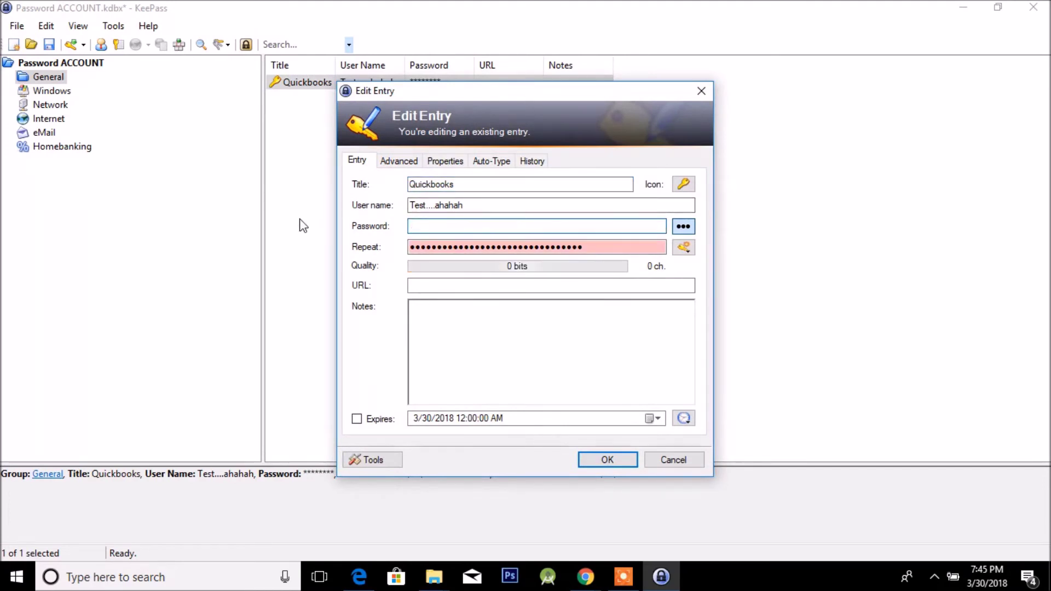
{"action": "type", "text": "a"}
{"action": "key", "text": "BackSpace"}
{"action": "type", "text": "1234567"}
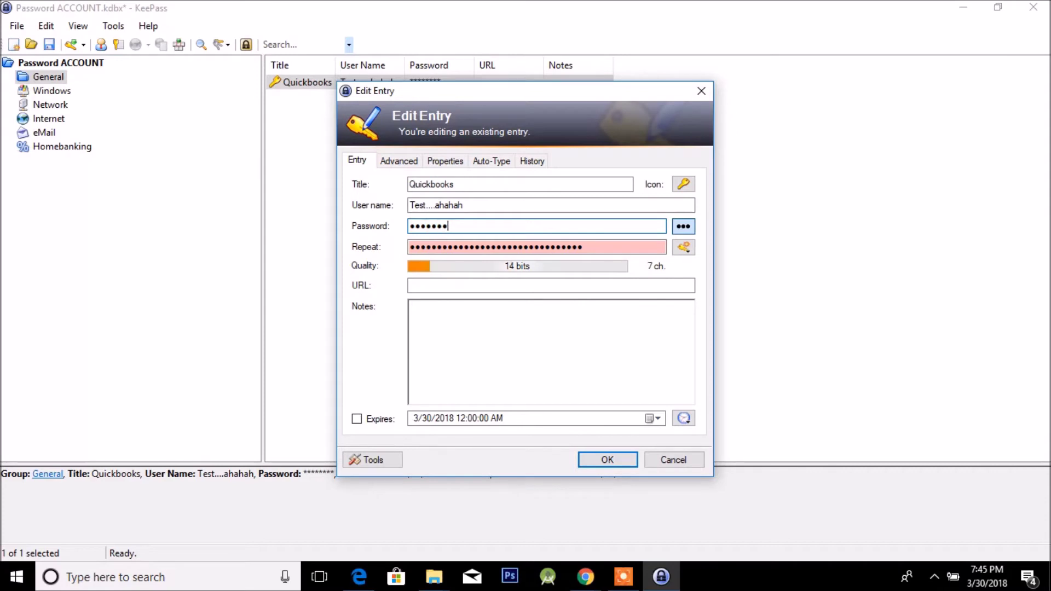
Verify the new password by showing and hiding it, then save the edited entry.
{"action": "left_click", "coordinate": [683, 226]}
{"action": "left_click", "coordinate": [686, 228]}
{"action": "left_click", "coordinate": [685, 227]}
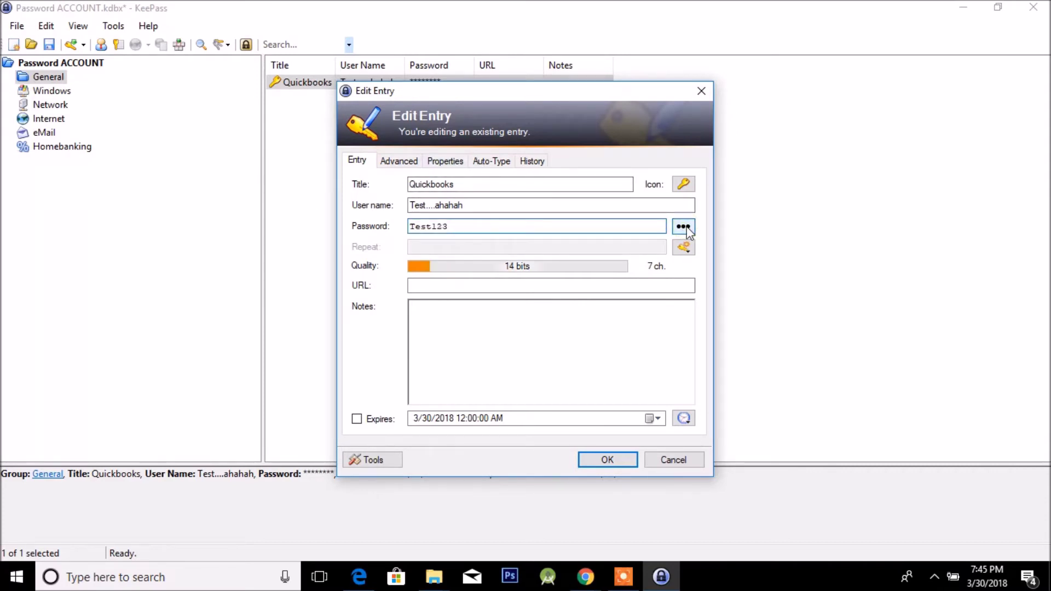
{"action": "left_click", "coordinate": [687, 230]}
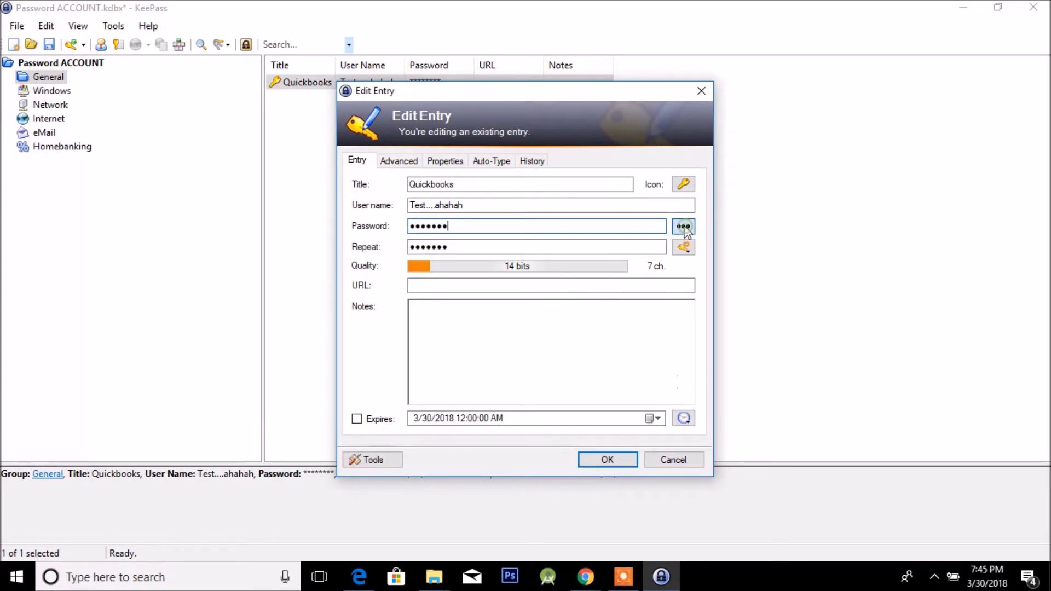
{"action": "left_click", "coordinate": [628, 462]}
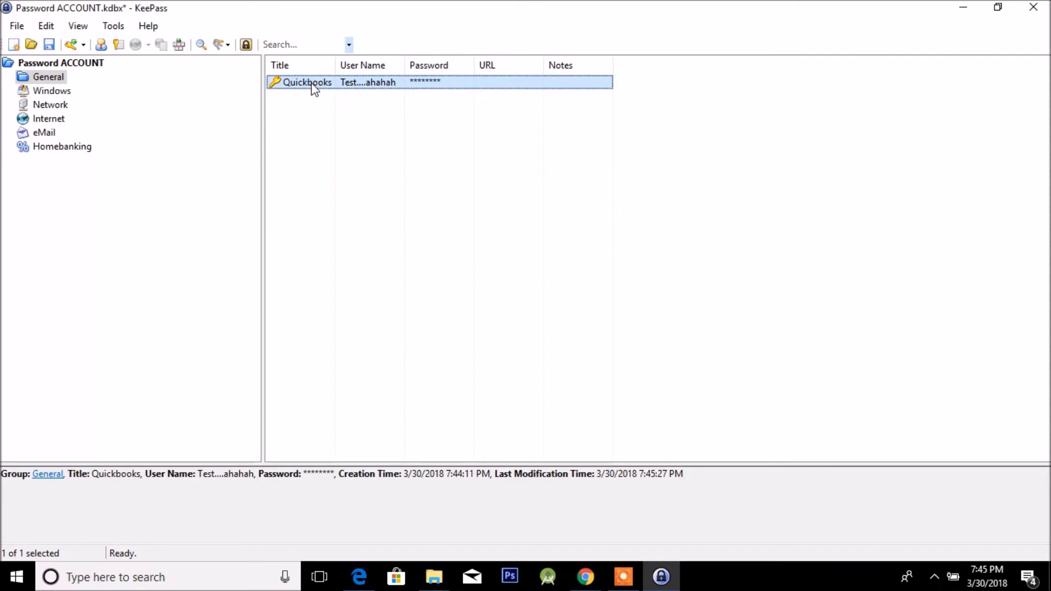
Copy the Quickbooks password to the clipboard from its Password cell in the entry list.
{"action": "right_click", "coordinate": [330, 110]}
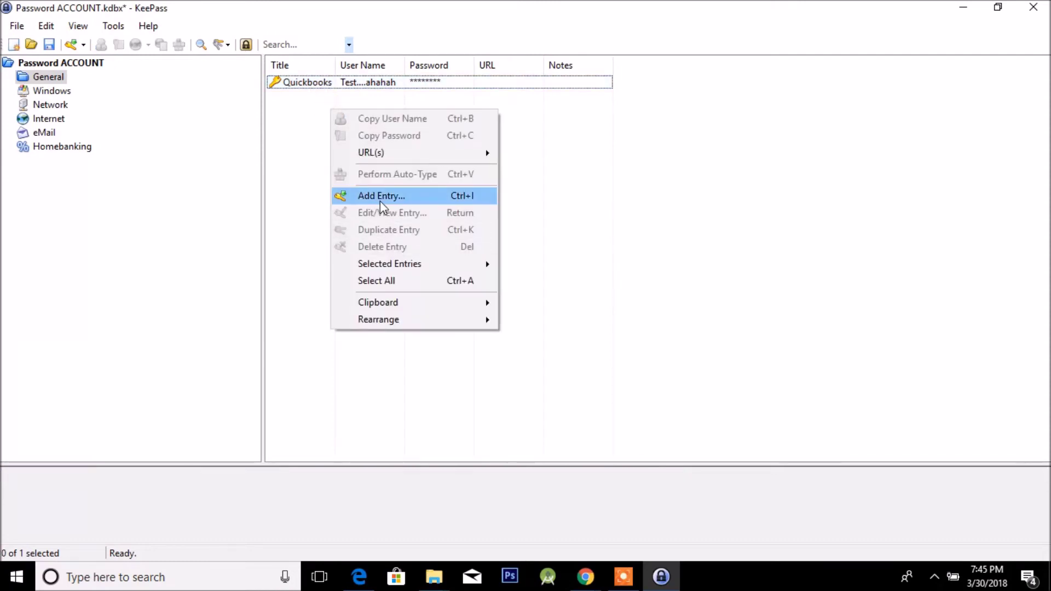
{"action": "right_click", "coordinate": [310, 86]}
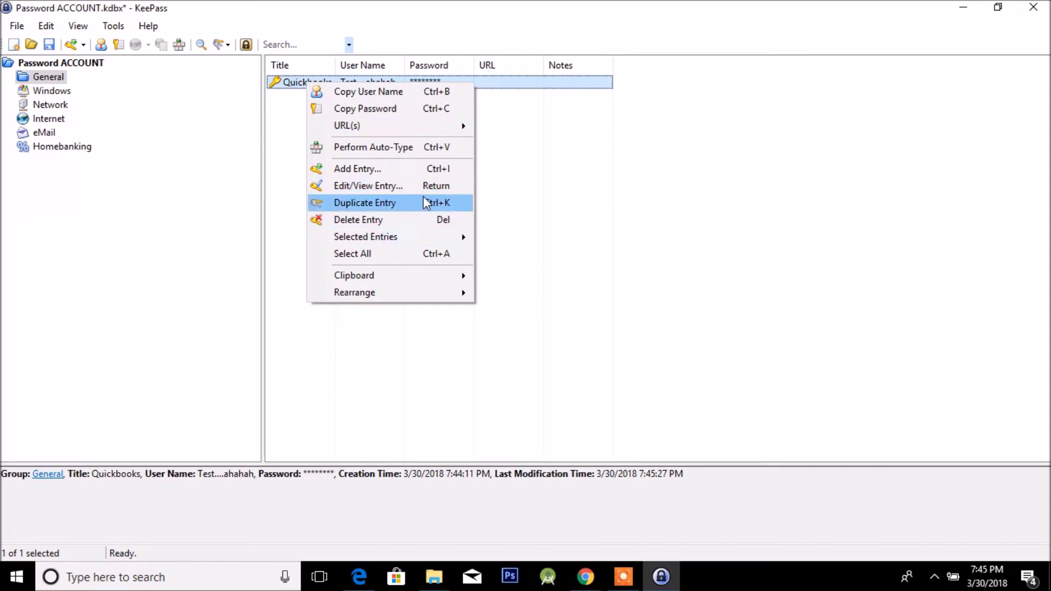
{"action": "left_click", "coordinate": [612, 239]}
{"action": "right_click", "coordinate": [447, 85]}
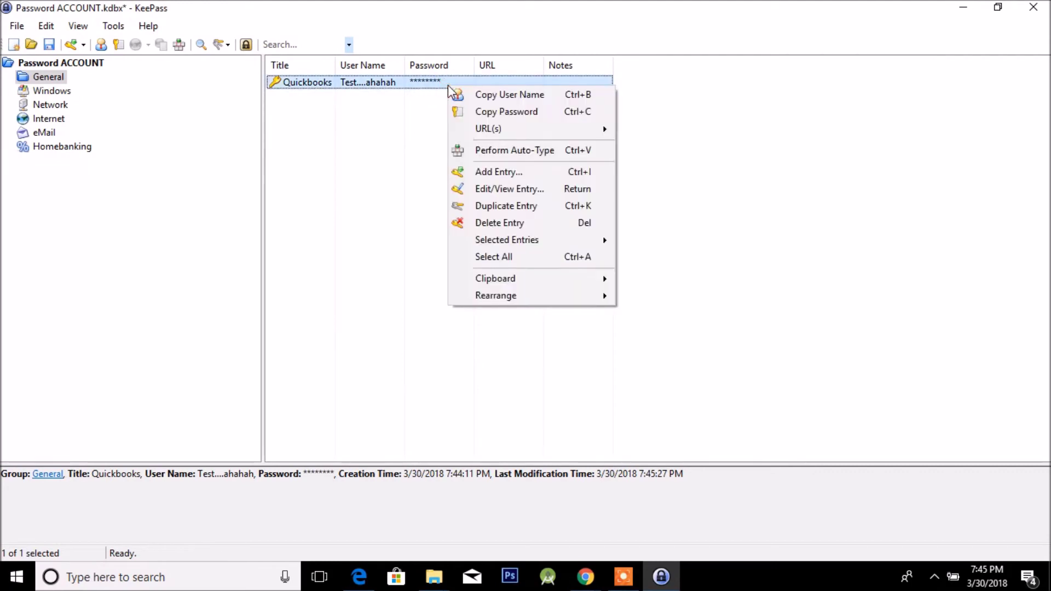
{"action": "double_click", "coordinate": [499, 7]}
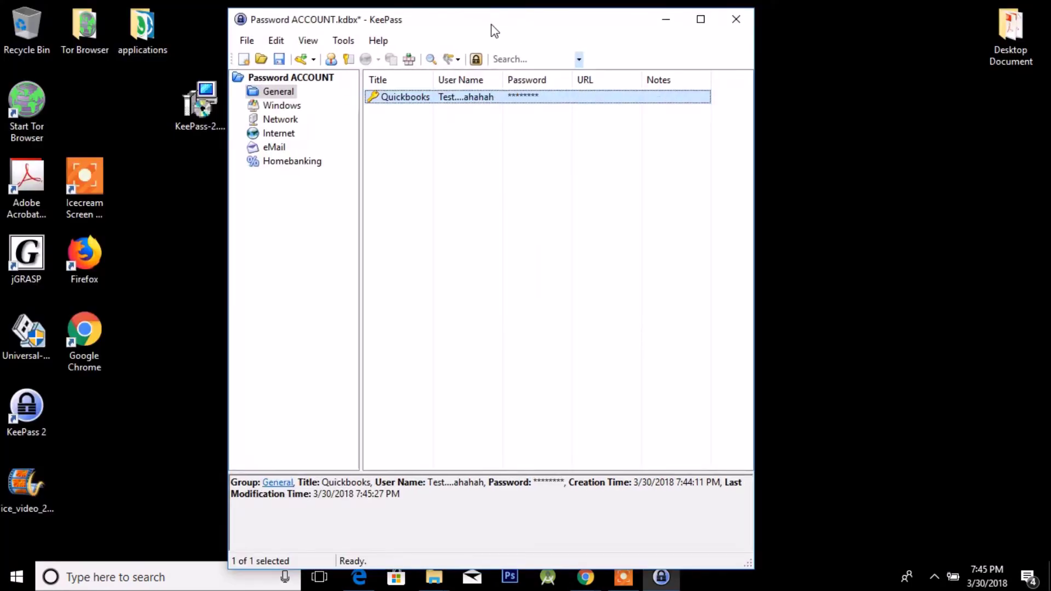
{"action": "double_click", "coordinate": [491, 24]}
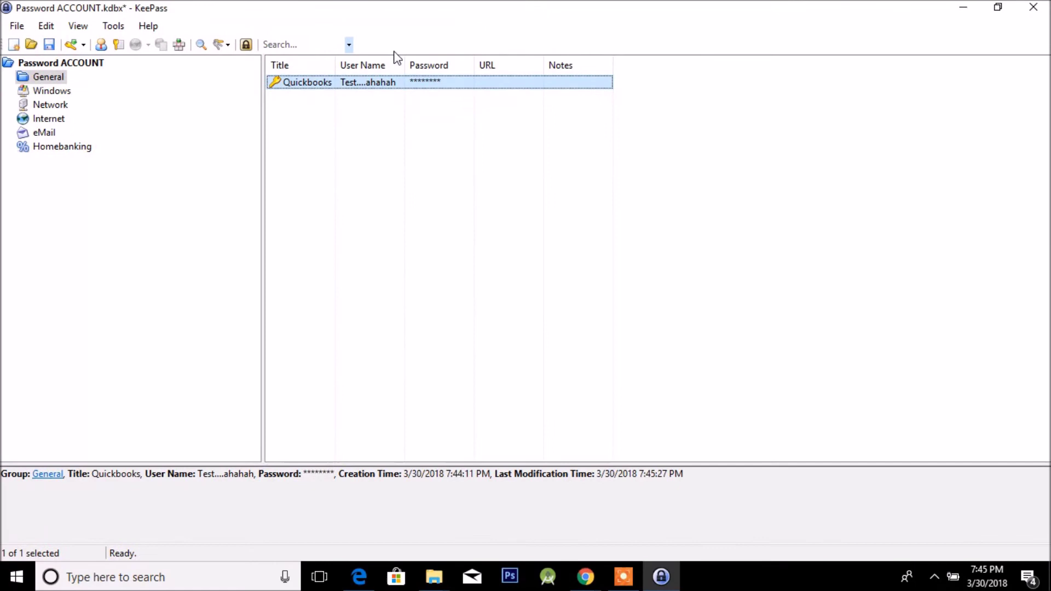
{"action": "double_click", "coordinate": [377, 83]}
{"action": "left_click", "coordinate": [582, 576]}
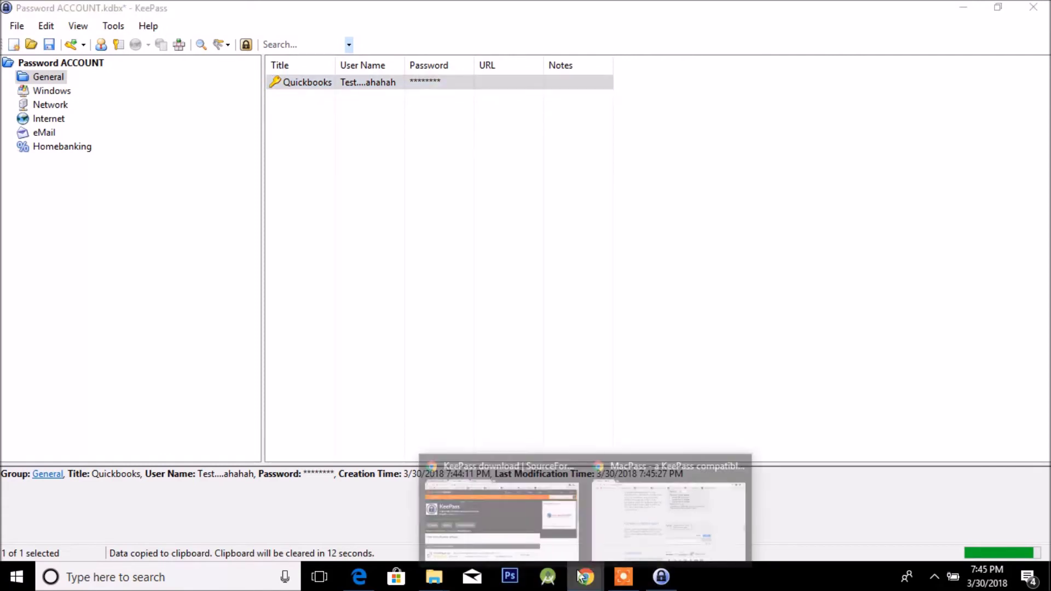
Open Gmail in a new Chrome tab and start its sign-in.
{"action": "left_click", "coordinate": [660, 516]}
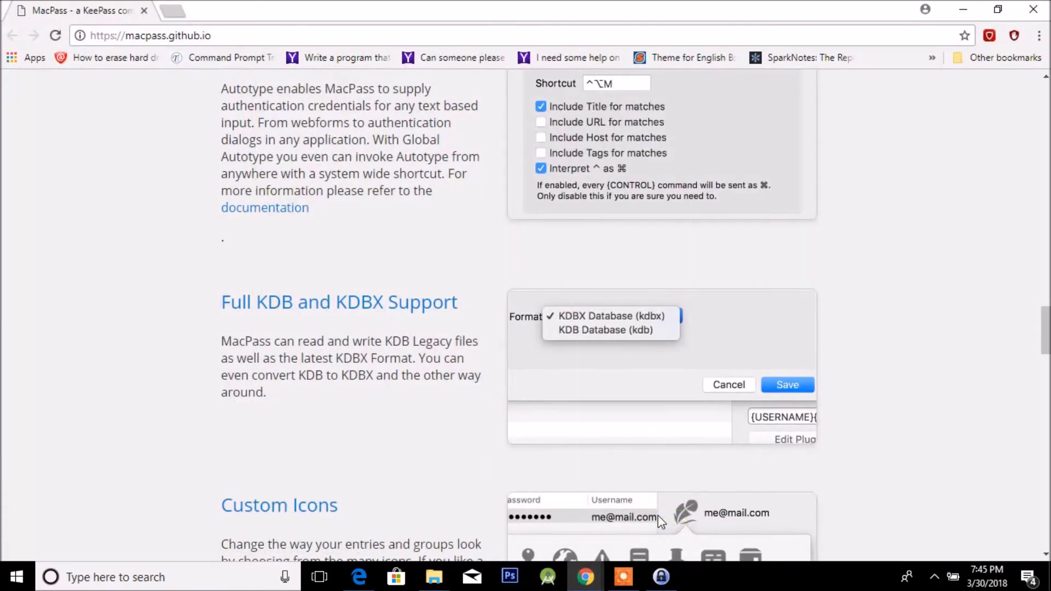
{"action": "left_click", "coordinate": [175, 11]}
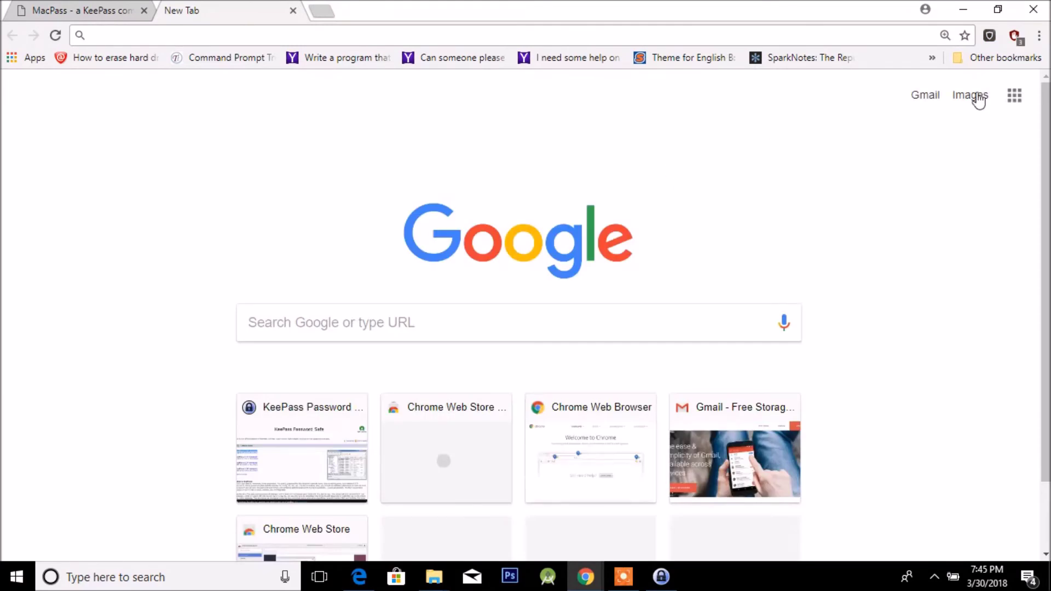
{"action": "left_click", "coordinate": [929, 96]}
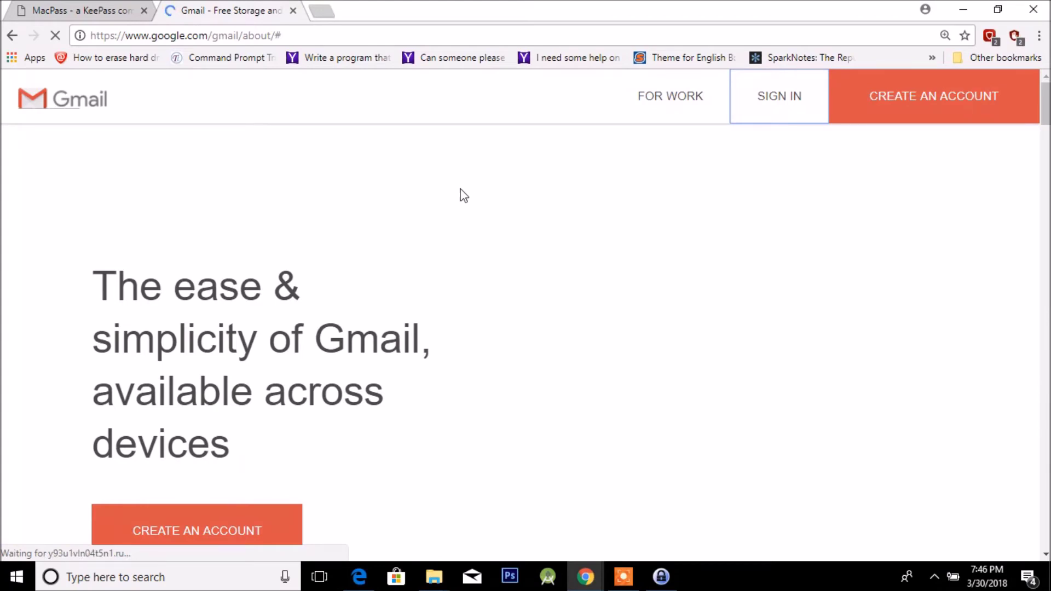
{"action": "key", "text": "ctrl+Tab"}
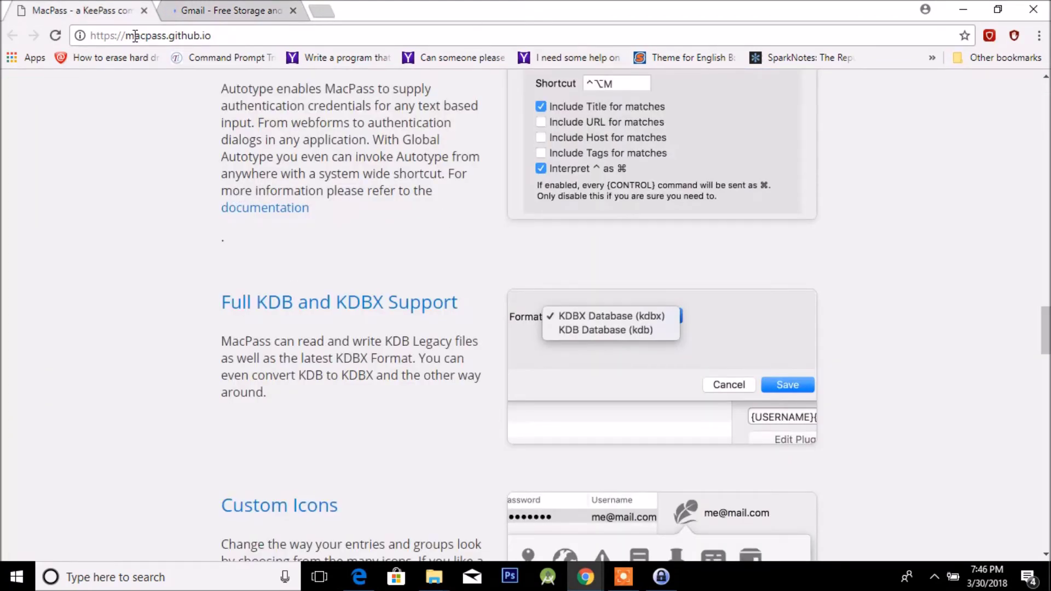
{"action": "key", "text": "ctrl+Tab"}
{"action": "left_click", "coordinate": [785, 101]}
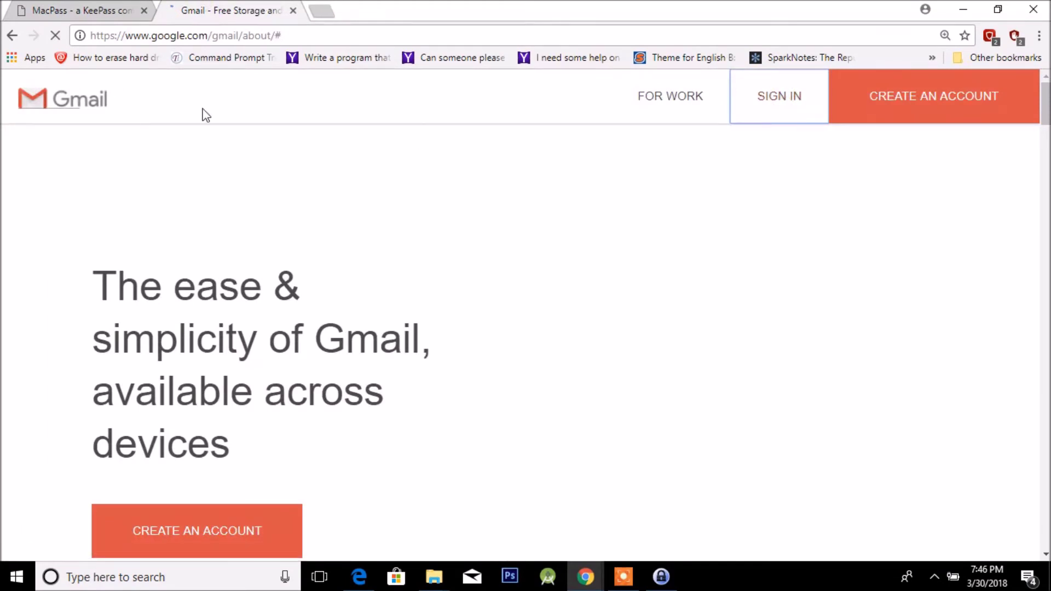
Go back to the MacPass tab and scroll down its feature list.
{"action": "key", "text": "ctrl+Tab"}
{"action": "scroll", "coordinate": [345, 197], "scroll_direction": "down", "scroll_amount": 10}
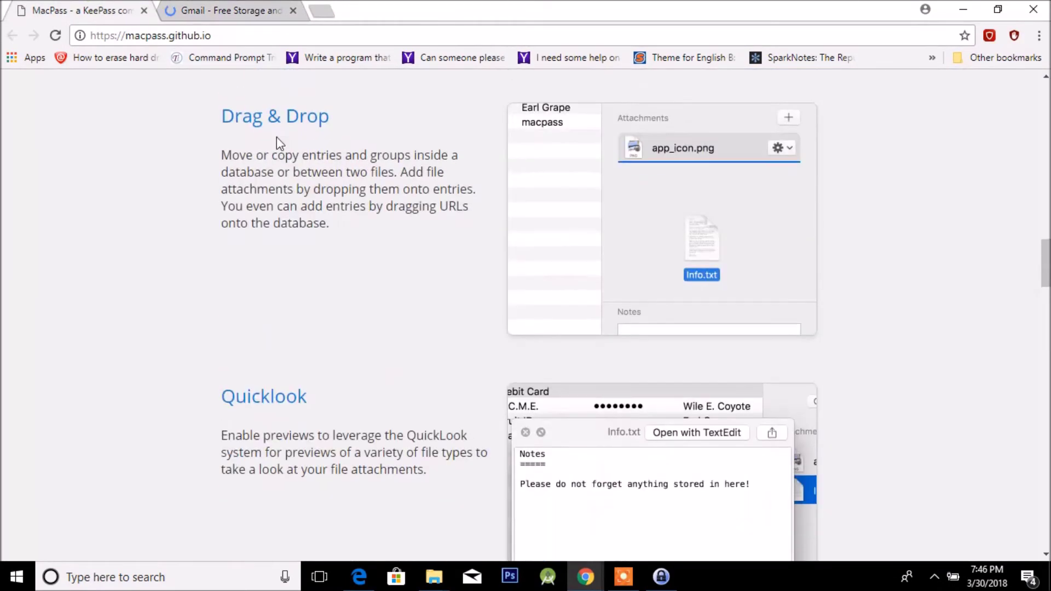
{"action": "left_click", "coordinate": [270, 33]}
{"action": "right_click", "coordinate": [267, 28]}
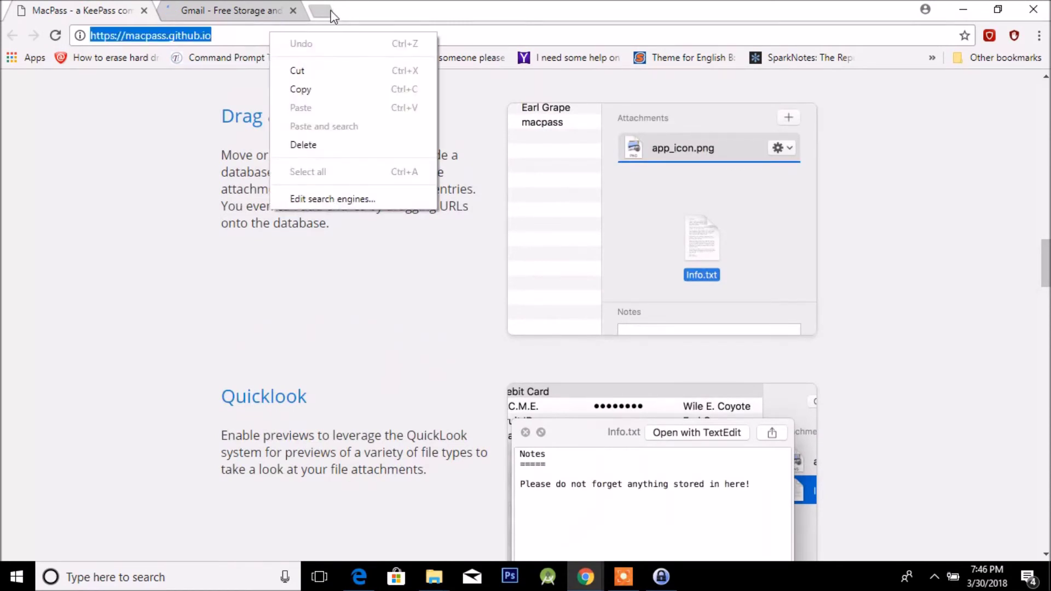
{"action": "left_click", "coordinate": [331, 15]}
Copy the Quickbooks user name from KeePass and paste it into the blank tab's address bar.
{"action": "right_click", "coordinate": [318, 35]}
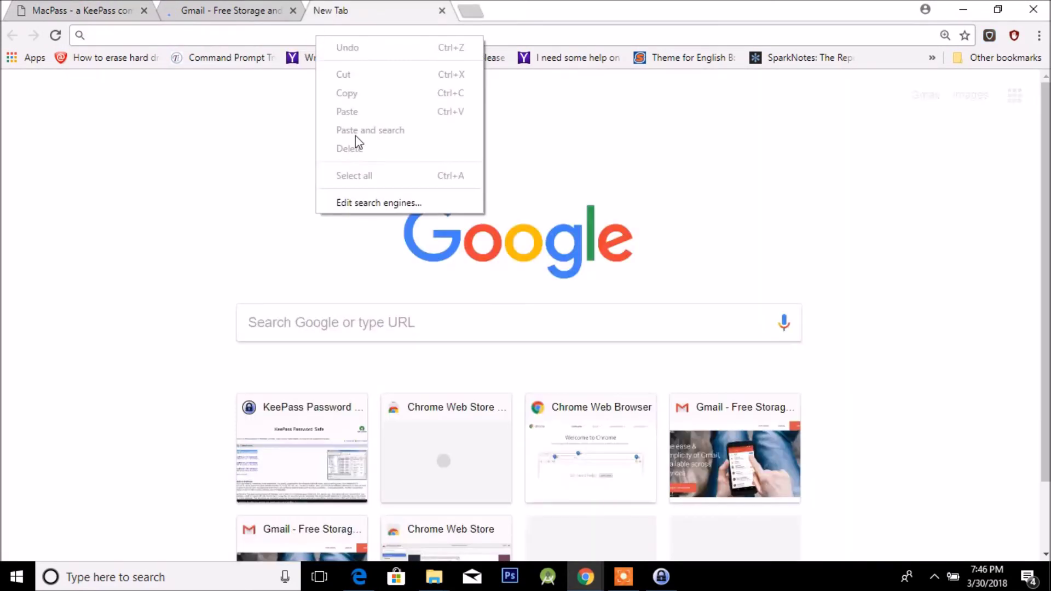
{"action": "left_click", "coordinate": [269, 40]}
{"action": "left_click", "coordinate": [298, 15]}
{"action": "key", "text": "alt+Tab"}
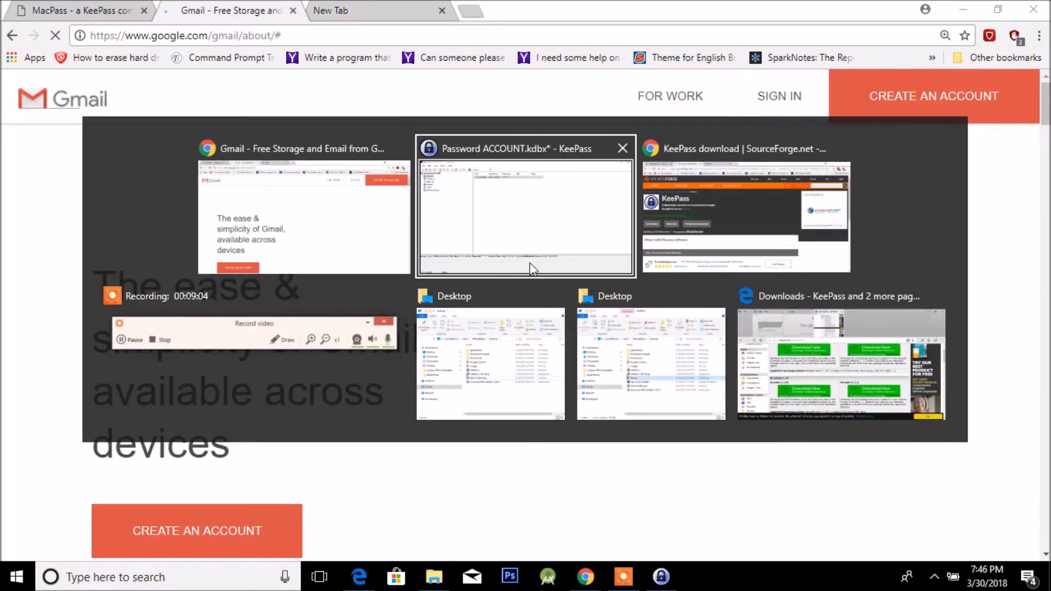
{"action": "double_click", "coordinate": [358, 84]}
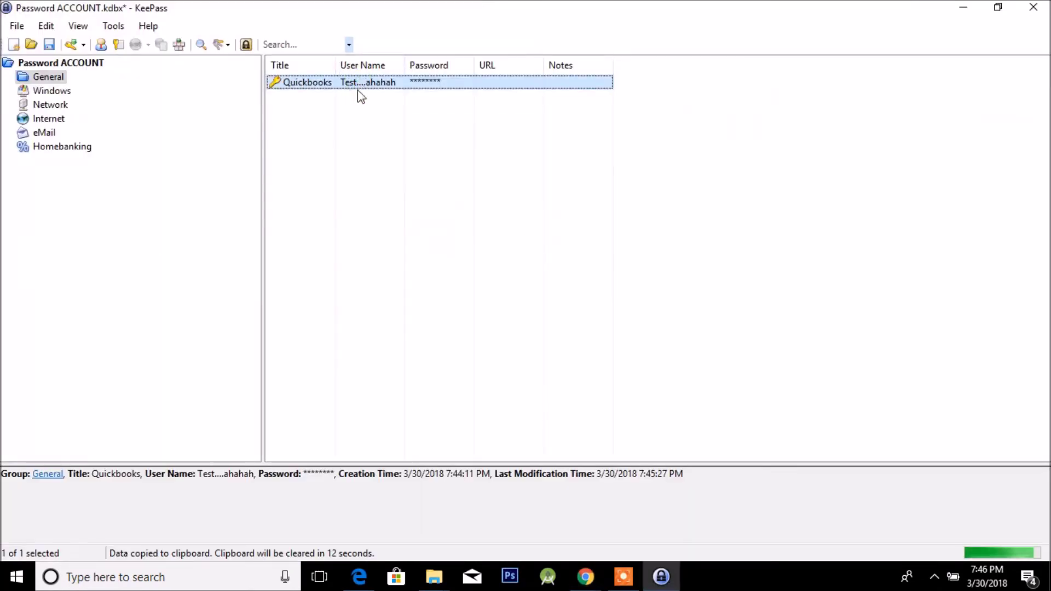
{"action": "key", "text": "alt+Tab"}
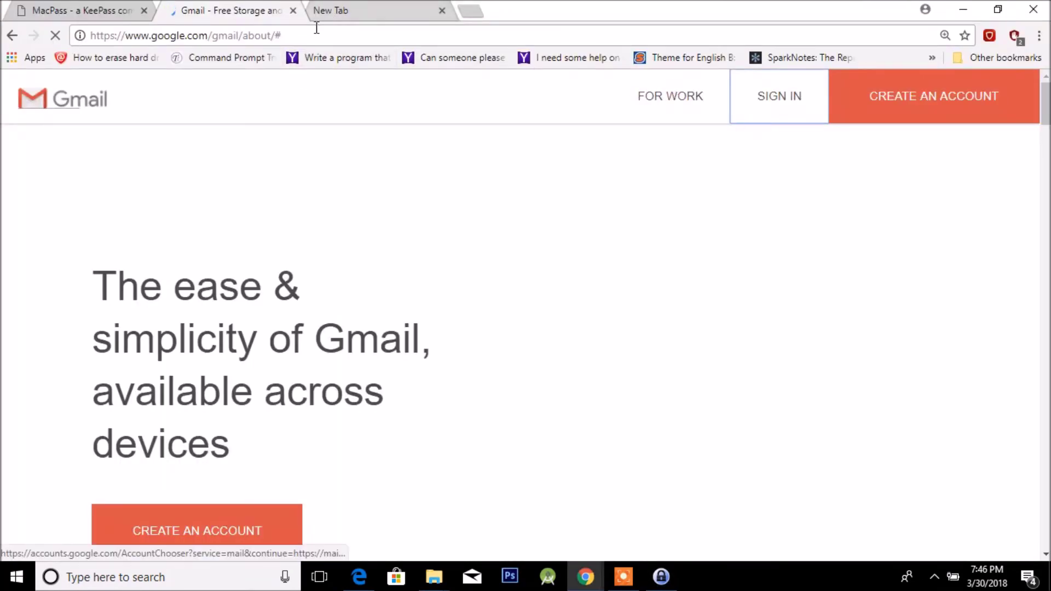
{"action": "left_click", "coordinate": [322, 12]}
{"action": "right_click", "coordinate": [321, 35]}
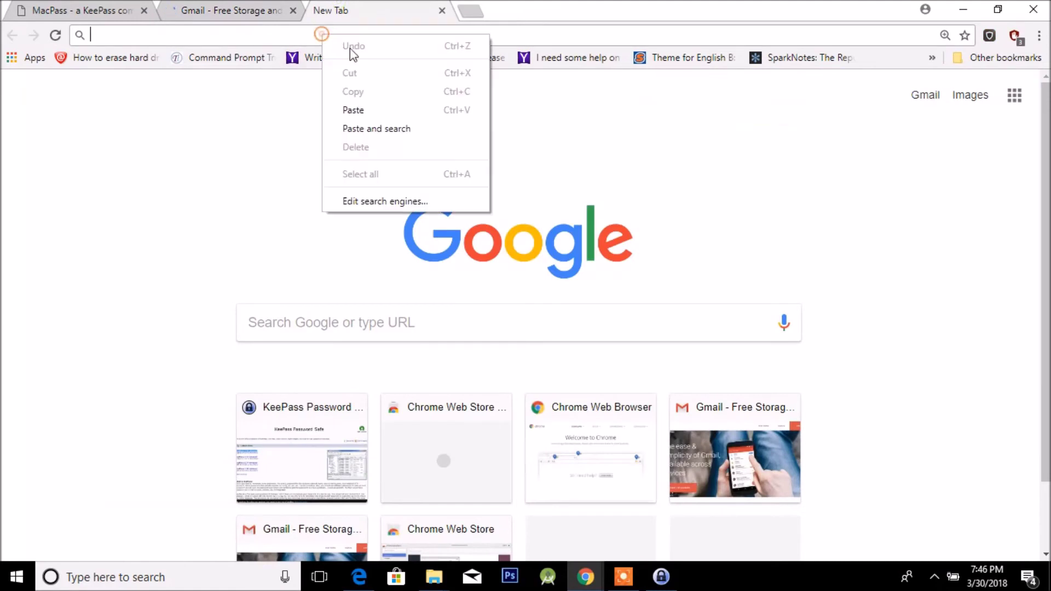
{"action": "left_click", "coordinate": [401, 110]}
{"action": "left_click_drag", "start_coordinate": [189, 34], "coordinate": [71, 36]}
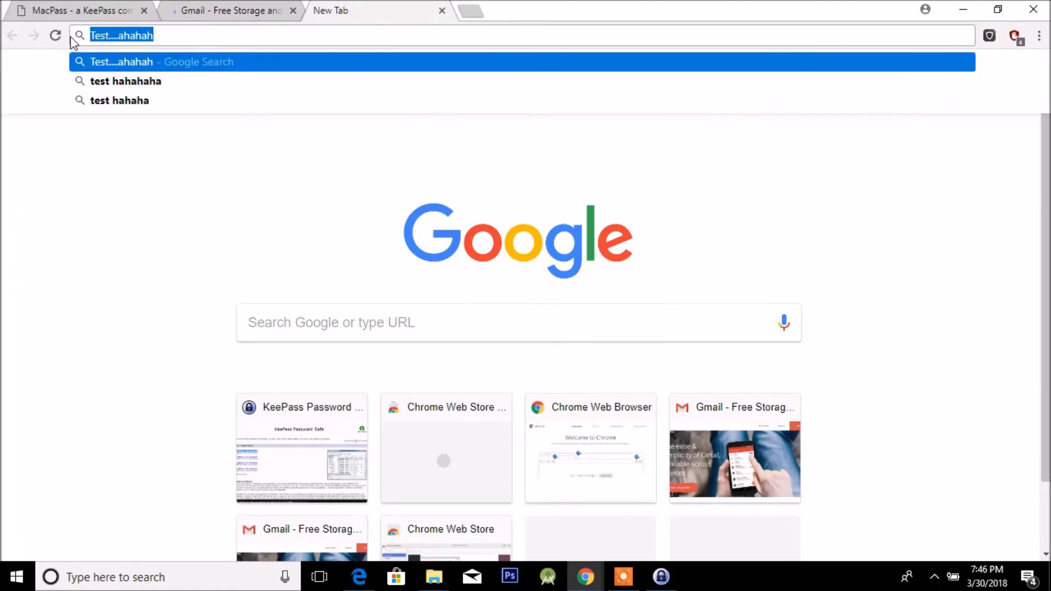
Paste the Quickbooks password over it, clear the address bar, and return to the Gmail sign-in tab.
{"action": "left_click", "coordinate": [661, 576]}
{"action": "double_click", "coordinate": [386, 86]}
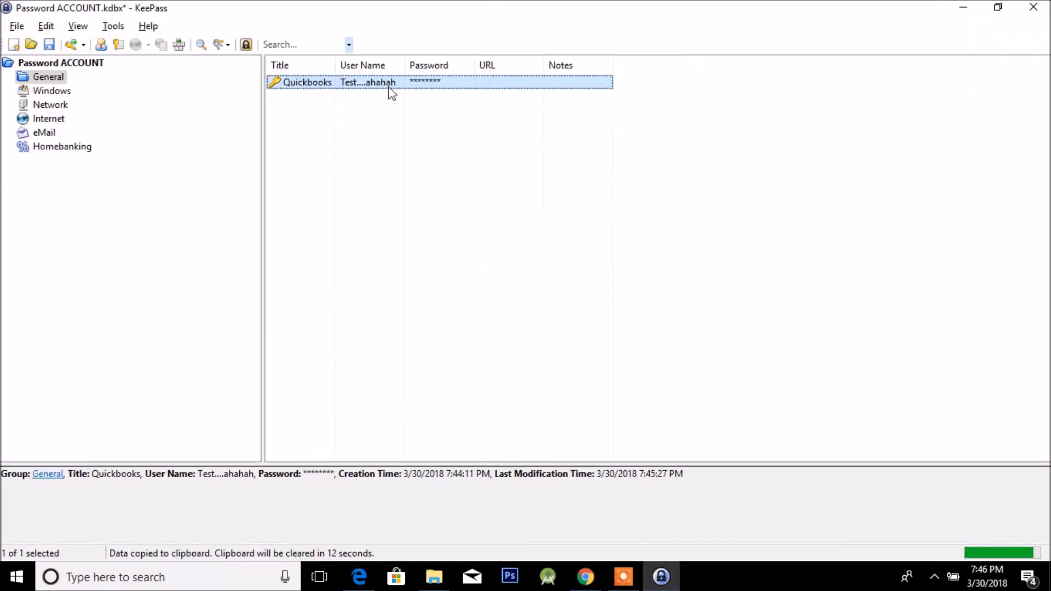
{"action": "double_click", "coordinate": [424, 83]}
{"action": "key", "text": "alt+Tab"}
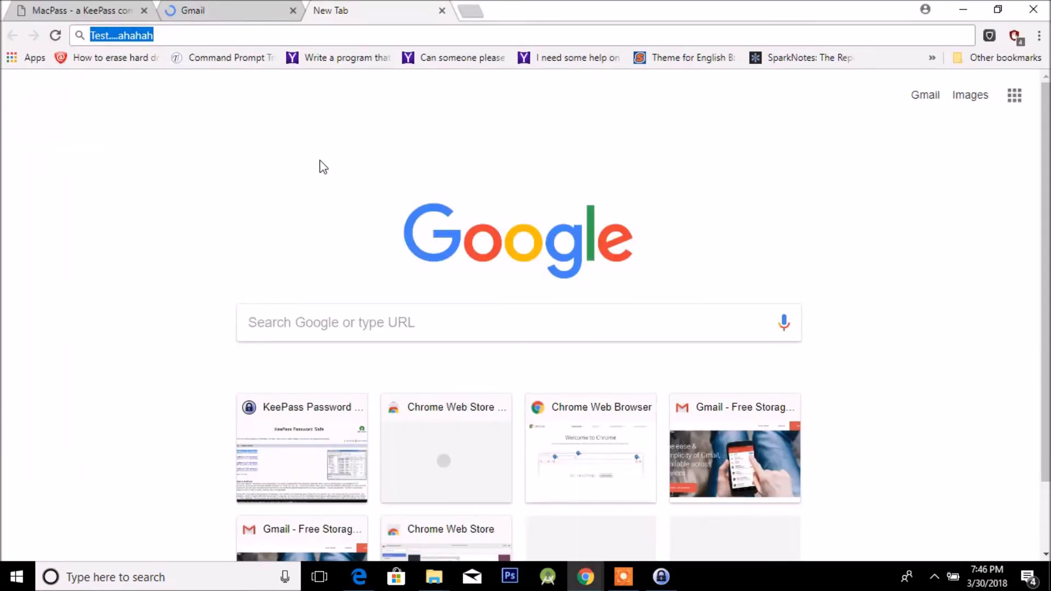
{"action": "key", "text": "ctrl+v"}
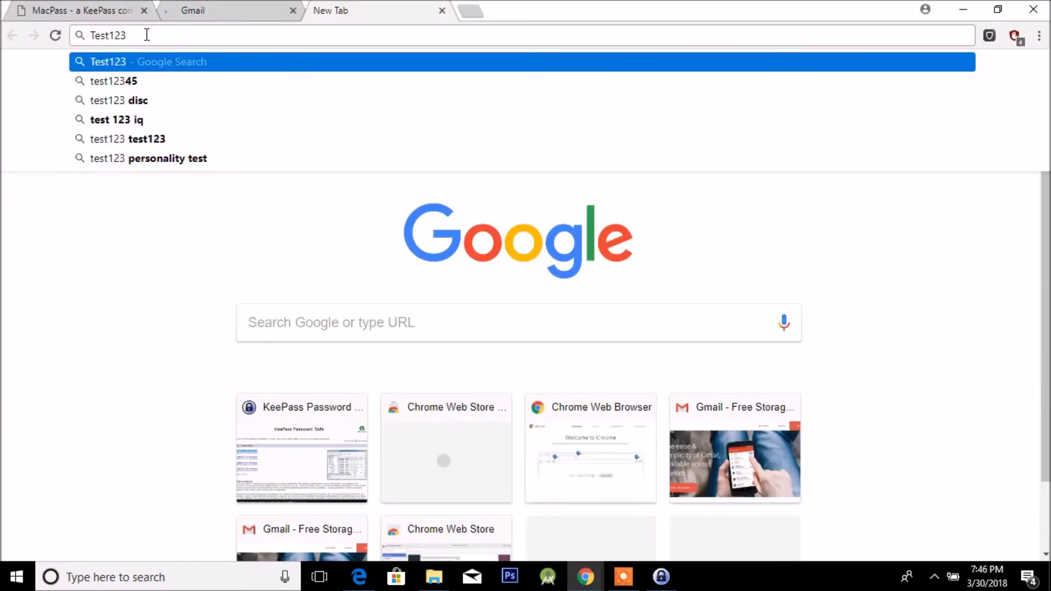
{"action": "double_click", "coordinate": [119, 36]}
{"action": "key", "text": "BackSpace"}
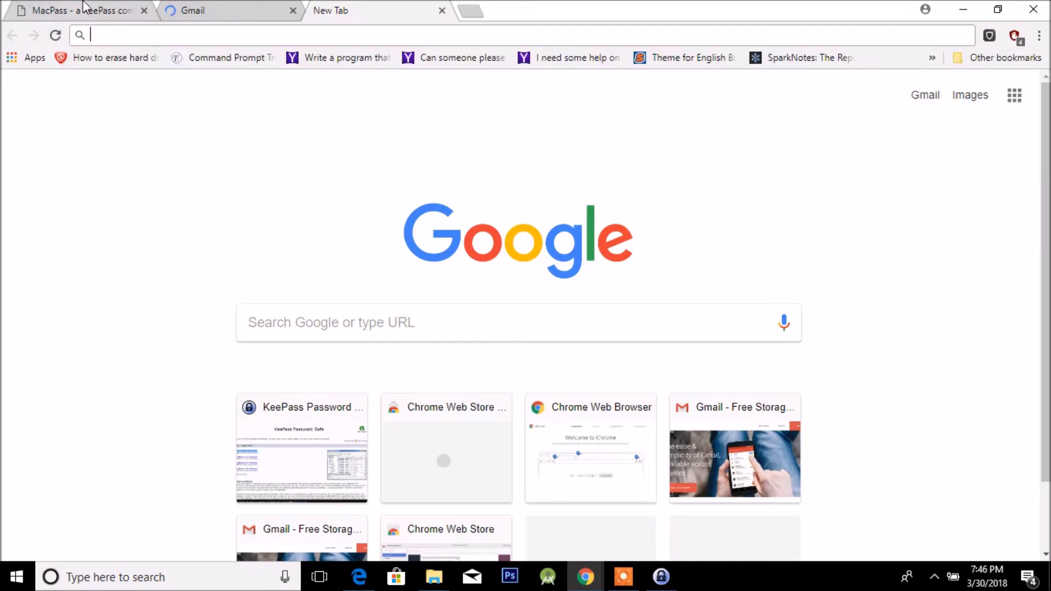
{"action": "left_click", "coordinate": [88, 10]}
{"action": "left_click", "coordinate": [218, 6]}
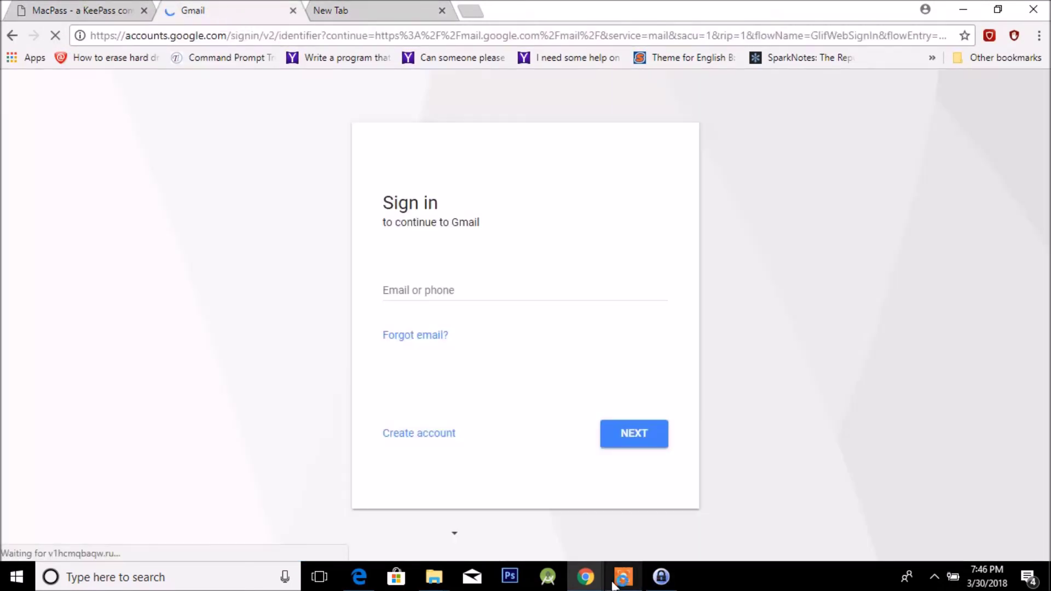
Paste the copied Quickbooks password into Gmail's Email or phone field.
{"action": "left_click", "coordinate": [445, 290]}
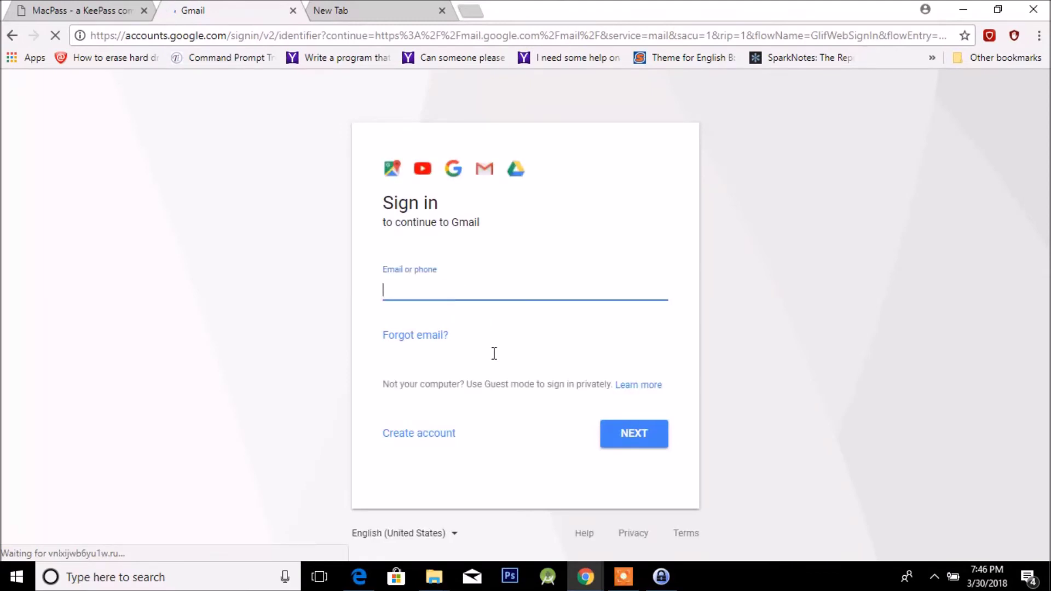
{"action": "right_click", "coordinate": [446, 291]}
{"action": "left_click", "coordinate": [401, 296]}
{"action": "left_click", "coordinate": [661, 577]}
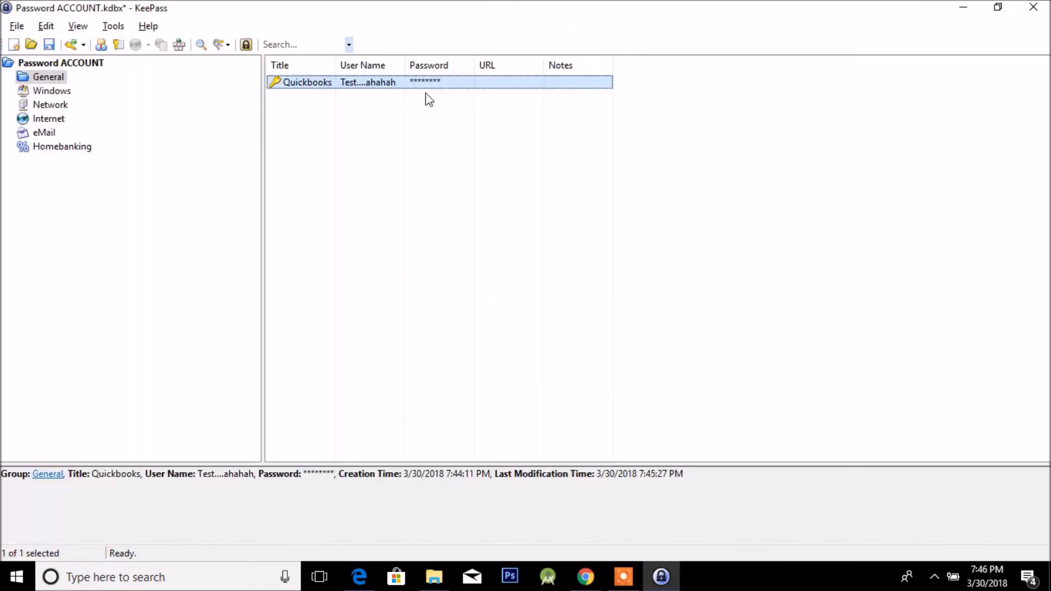
{"action": "key", "text": "ctrl+v"}
{"action": "right_click", "coordinate": [437, 285]}
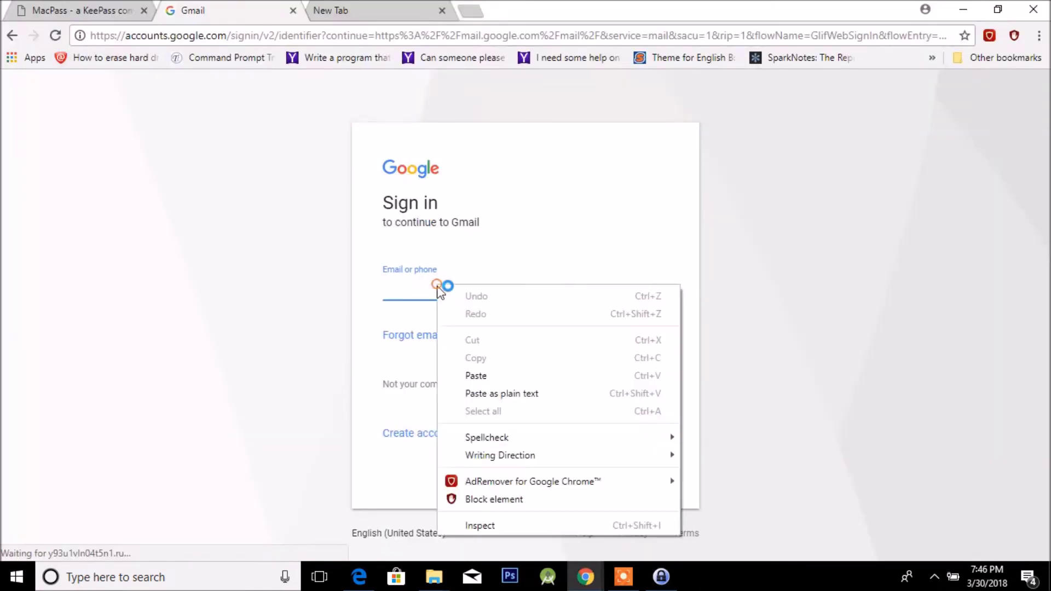
{"action": "left_click", "coordinate": [507, 376]}
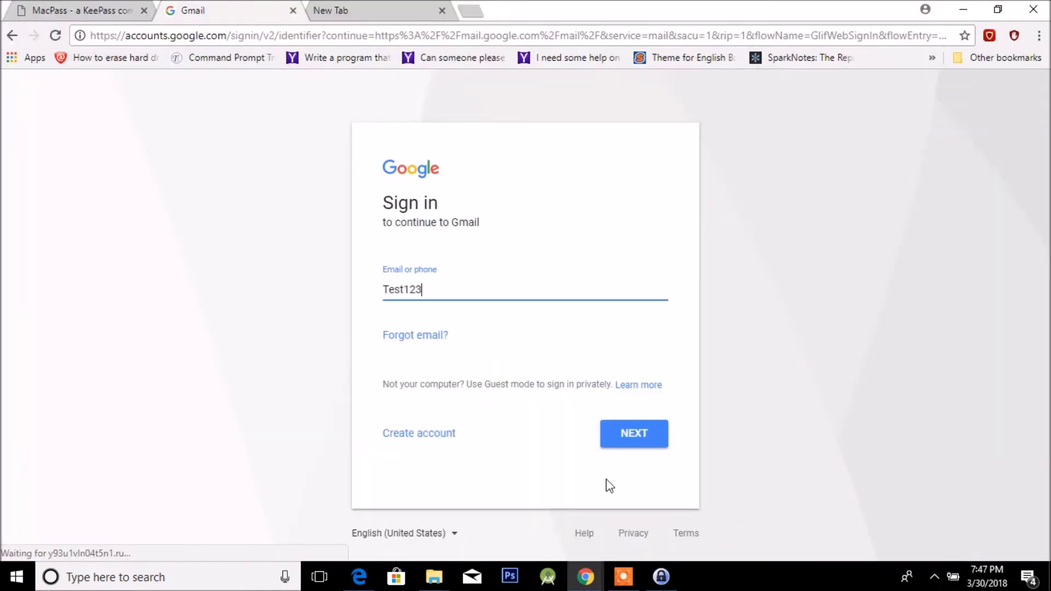
Select and delete the pasted text, leaving the email field empty.
{"action": "left_click_drag", "start_coordinate": [450, 290], "coordinate": [360, 283]}
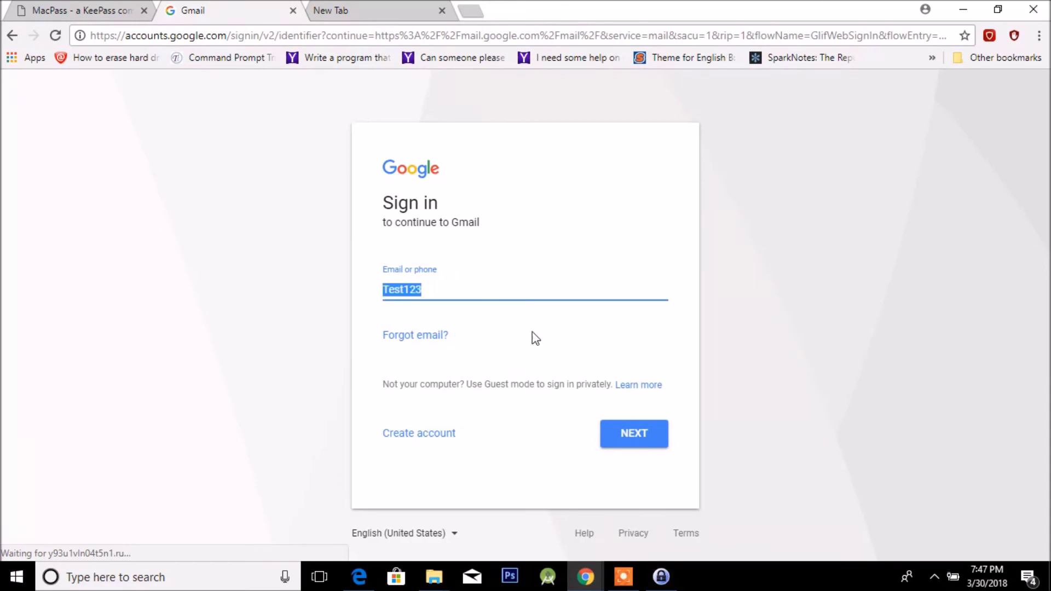
{"action": "right_click", "coordinate": [442, 288]}
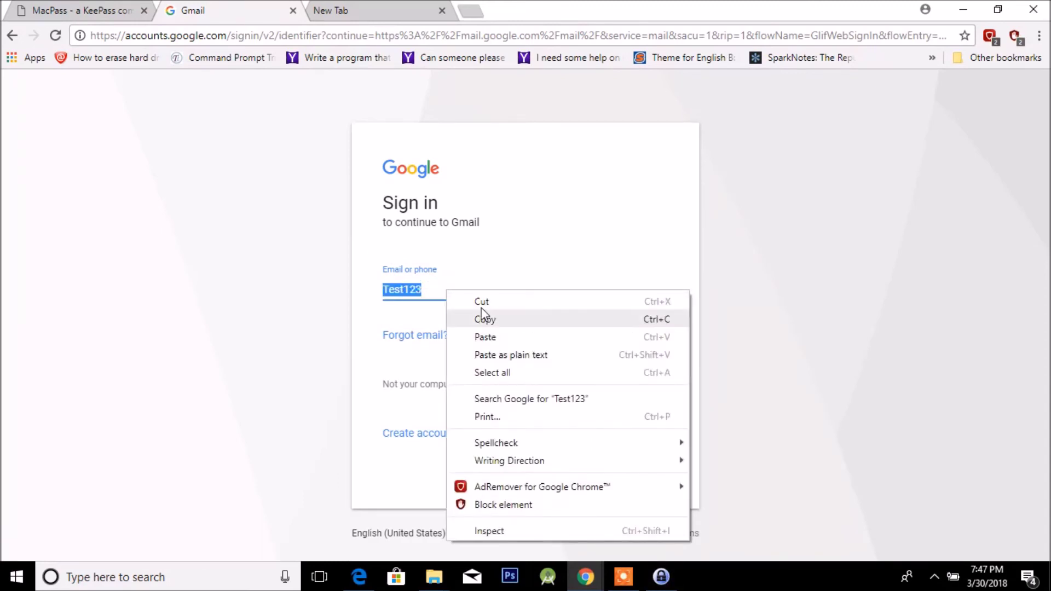
{"action": "left_click", "coordinate": [480, 320]}
{"action": "key", "text": "BackSpace"}
{"action": "right_click", "coordinate": [438, 284]}
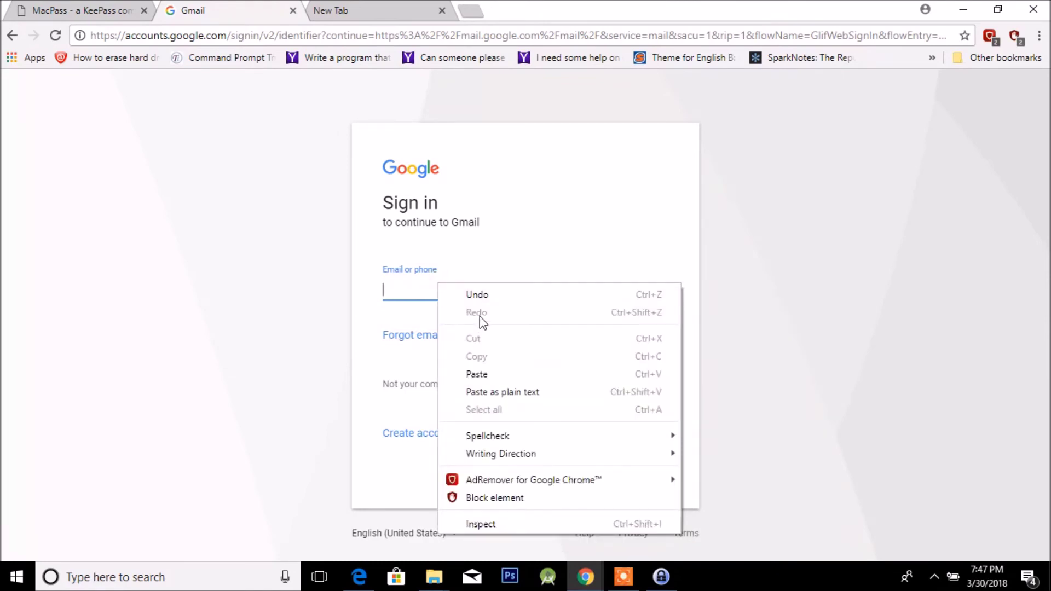
{"action": "left_click", "coordinate": [484, 376]}
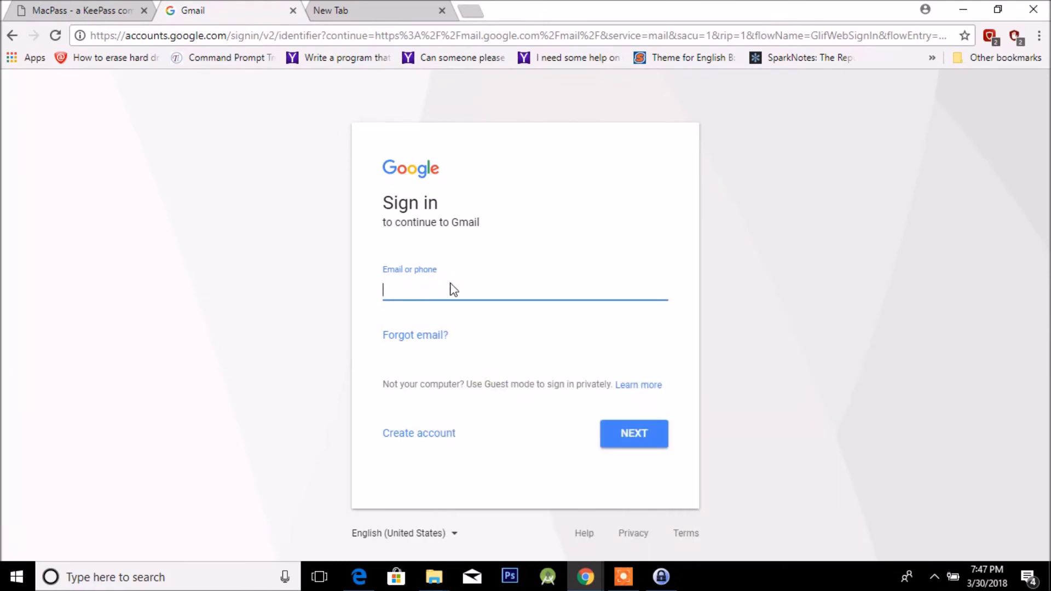
Copy the Quickbooks password again and restore KeePass to a smaller window over the page.
{"action": "left_click", "coordinate": [661, 576]}
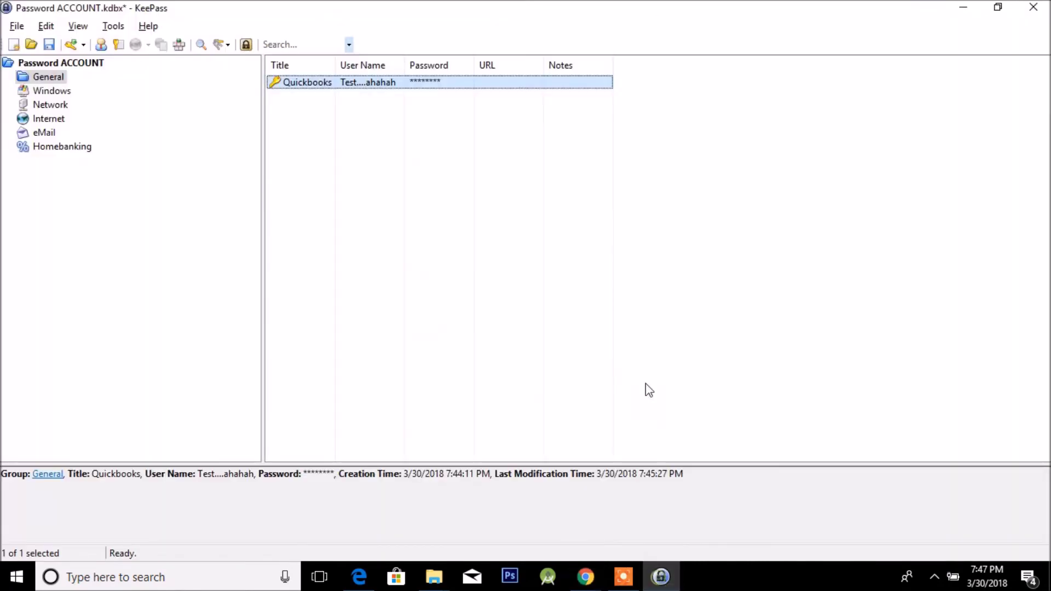
{"action": "double_click", "coordinate": [441, 86]}
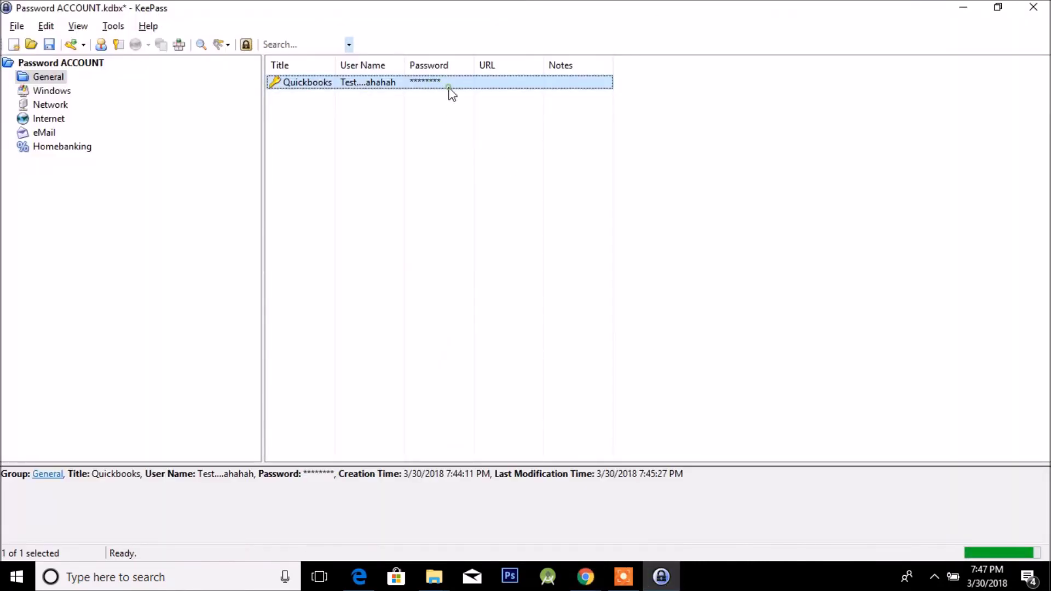
{"action": "left_click_drag", "start_coordinate": [595, 7], "coordinate": [811, 182]}
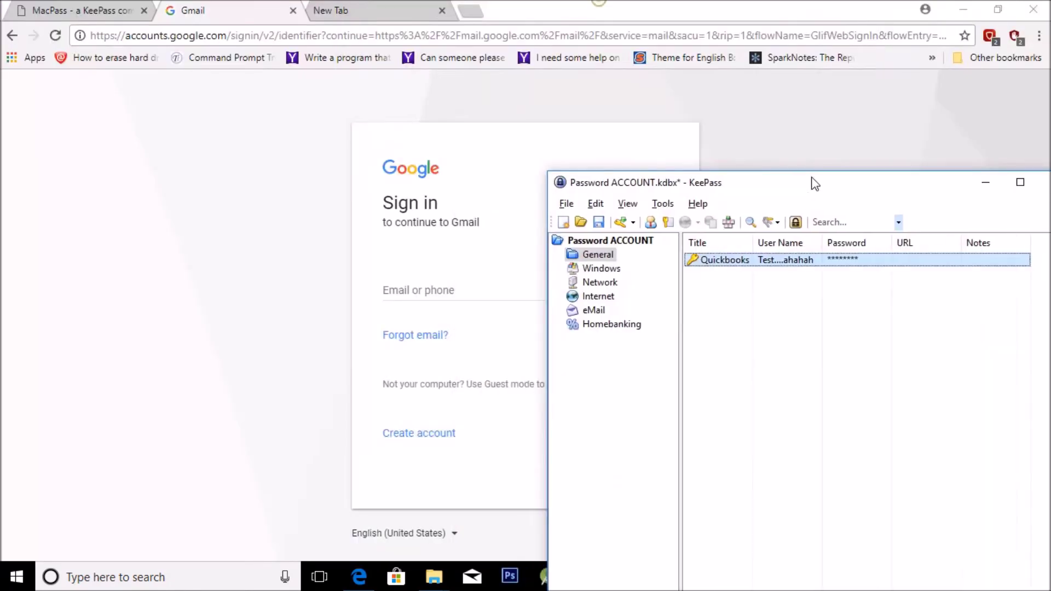
Switch between the Chrome tabs and settle back on the MacPass page.
{"action": "left_click", "coordinate": [114, 16]}
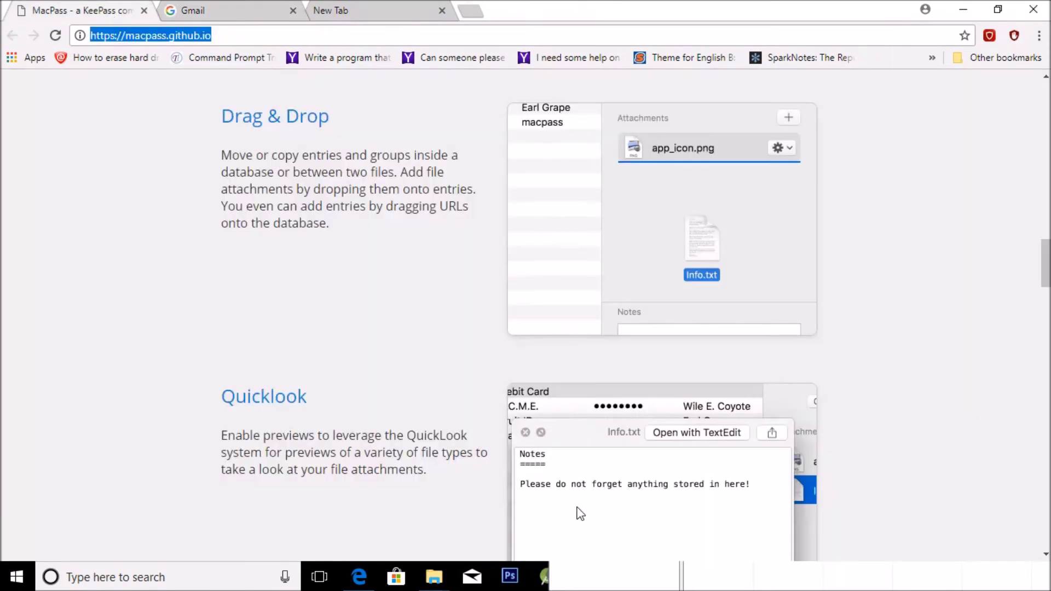
{"action": "left_click", "coordinate": [383, 7]}
{"action": "left_click", "coordinate": [87, 10]}
{"action": "scroll", "coordinate": [295, 152], "scroll_direction": "up", "scroll_amount": 2}
{"action": "scroll", "coordinate": [383, 382], "scroll_direction": "up", "scroll_amount": 15}
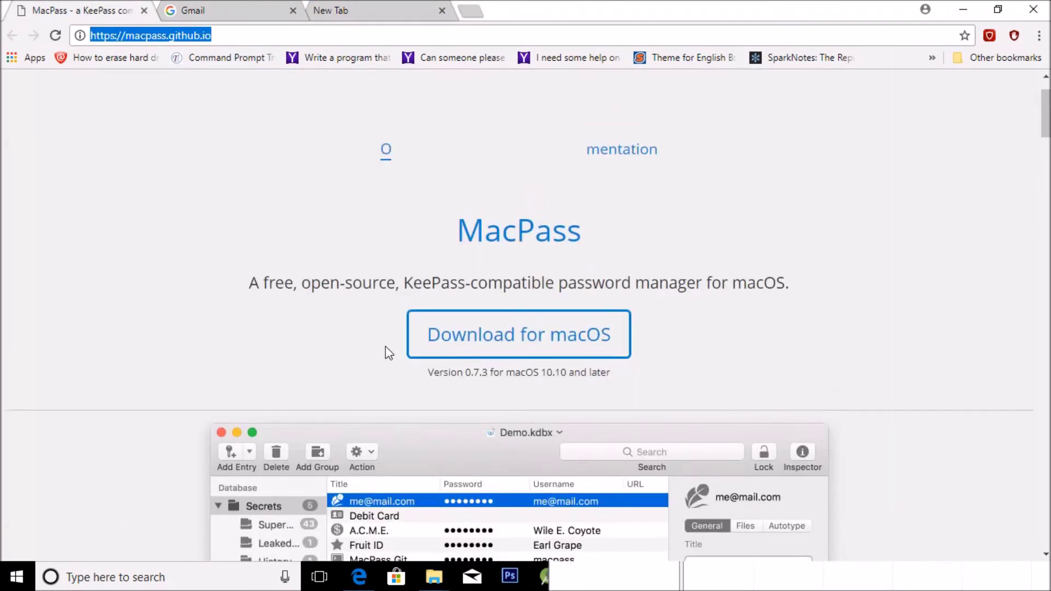
Move the Chrome window to the upper left to reveal KeePass, then bring up the Alt+Tab window switcher.
{"action": "scroll", "coordinate": [487, 284], "scroll_direction": "down", "scroll_amount": 10}
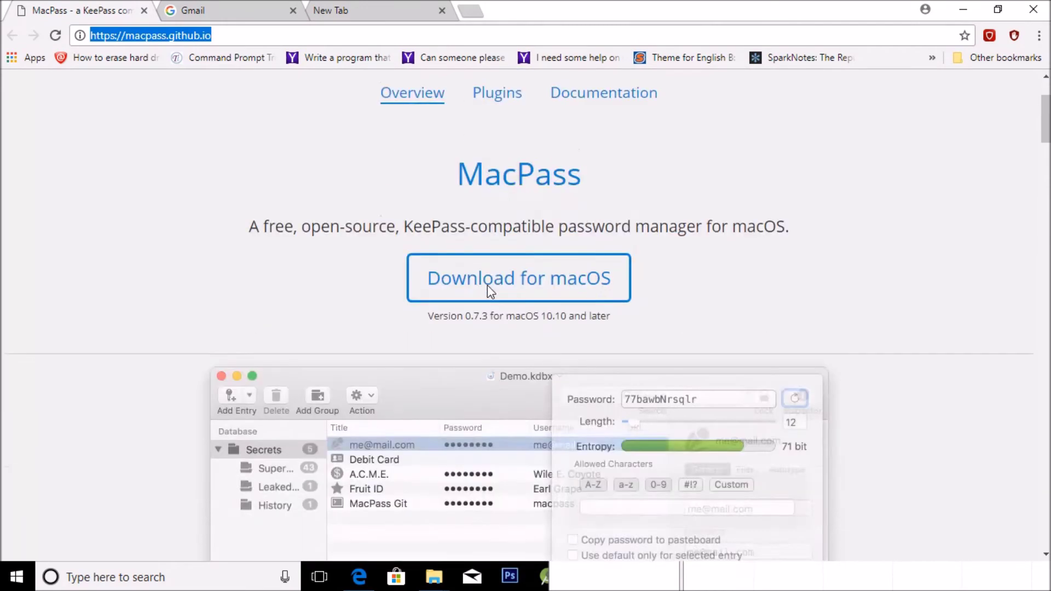
{"action": "scroll", "coordinate": [487, 285], "scroll_direction": "up", "scroll_amount": 10}
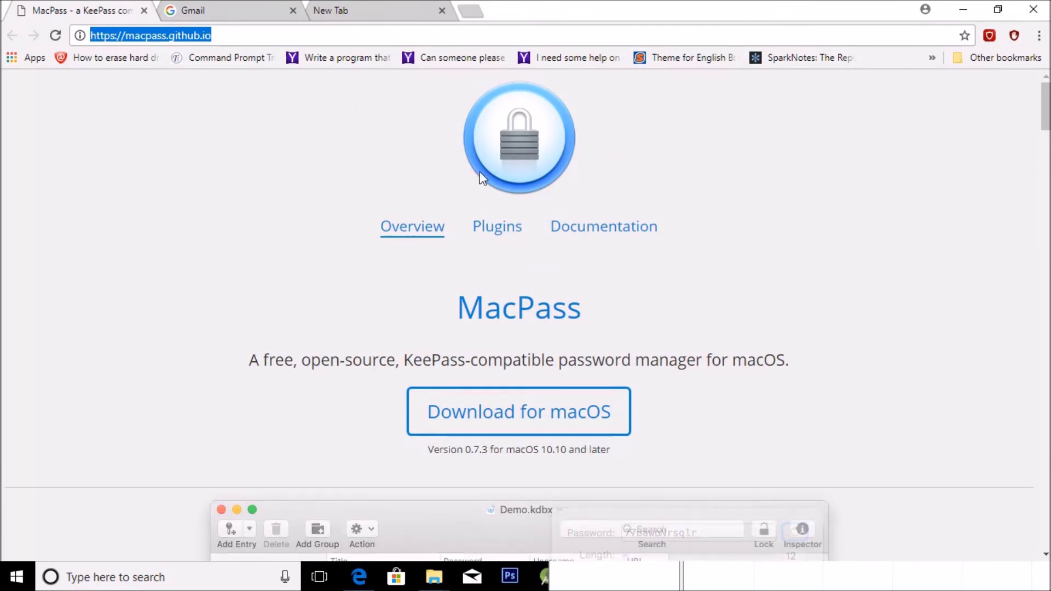
{"action": "scroll", "coordinate": [479, 172], "scroll_direction": "down", "scroll_amount": 14}
{"action": "left_click_drag", "start_coordinate": [762, 87], "coordinate": [48, 50]}
{"action": "key", "text": "alt+Tab"}
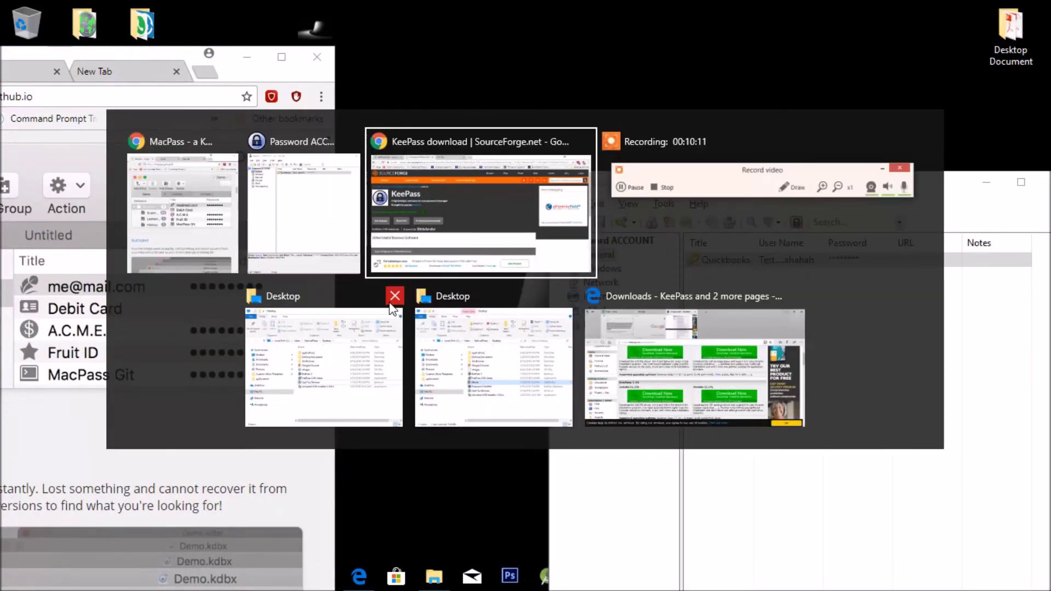
In the KeePass download window, return to SourceForge's thank-you page and restore the browser to a smaller size.
{"action": "left_click", "coordinate": [396, 232]}
{"action": "key", "text": "ctrl+shift+Tab"}
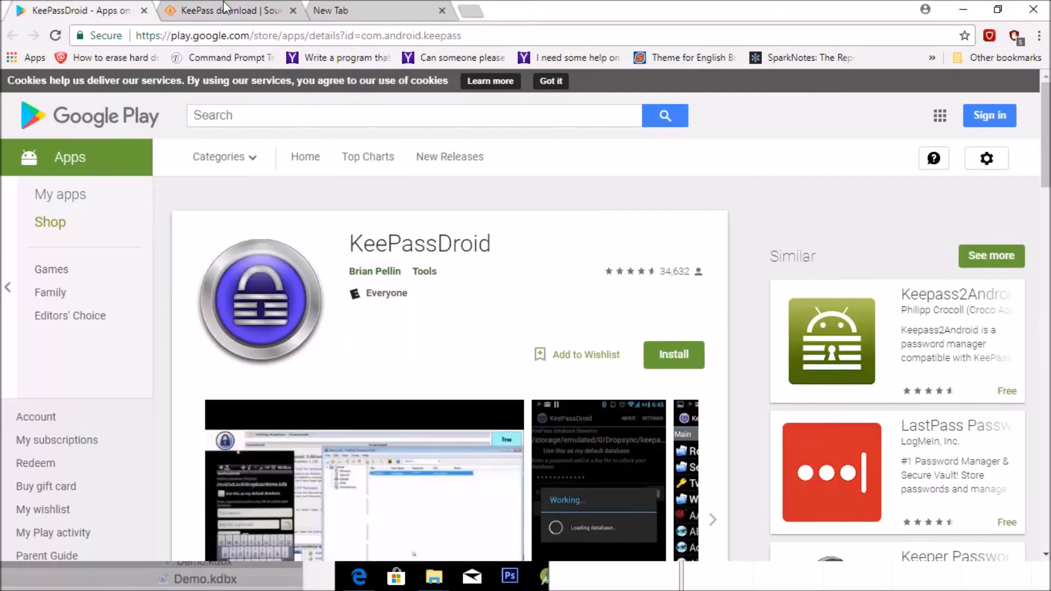
{"action": "scroll", "coordinate": [305, 282], "scroll_direction": "down", "scroll_amount": 5}
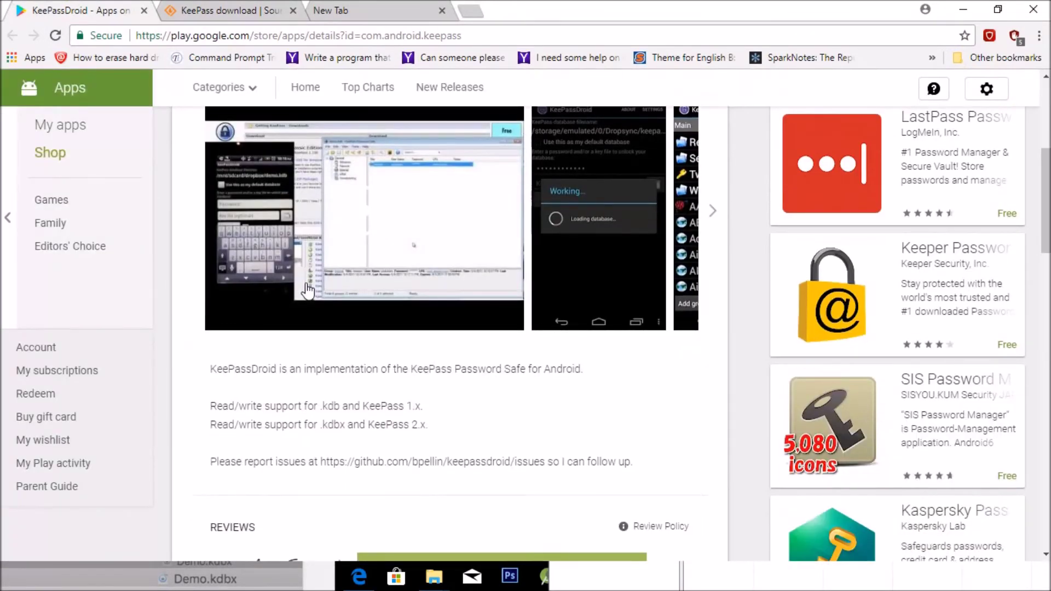
{"action": "left_click", "coordinate": [202, 11]}
{"action": "left_click", "coordinate": [13, 36]}
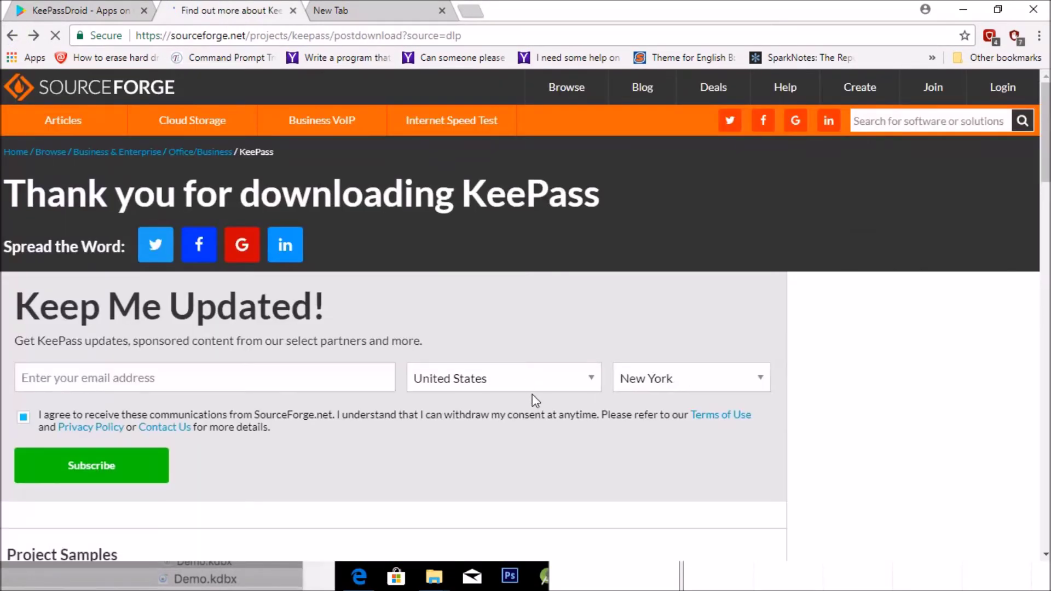
{"action": "scroll", "coordinate": [536, 401], "scroll_direction": "down", "scroll_amount": 14}
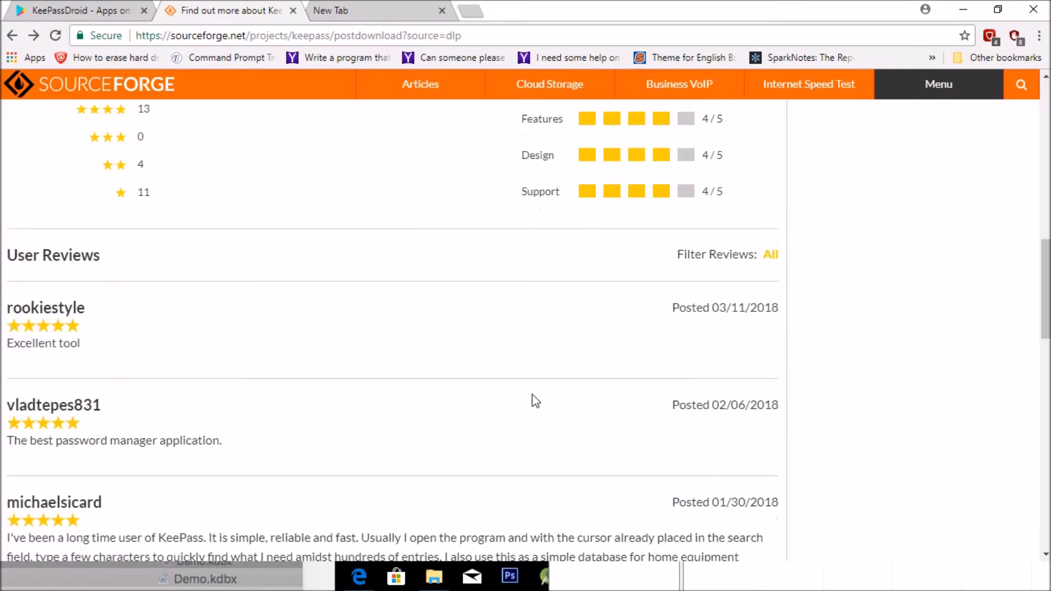
{"action": "scroll", "coordinate": [535, 401], "scroll_direction": "up", "scroll_amount": 15}
{"action": "left_click_drag", "start_coordinate": [621, 7], "coordinate": [212, 68]}
Snap KeePass to the right half, with the SourceForge page filling the left half.
{"action": "left_click_drag", "start_coordinate": [826, 195], "coordinate": [860, 6]}
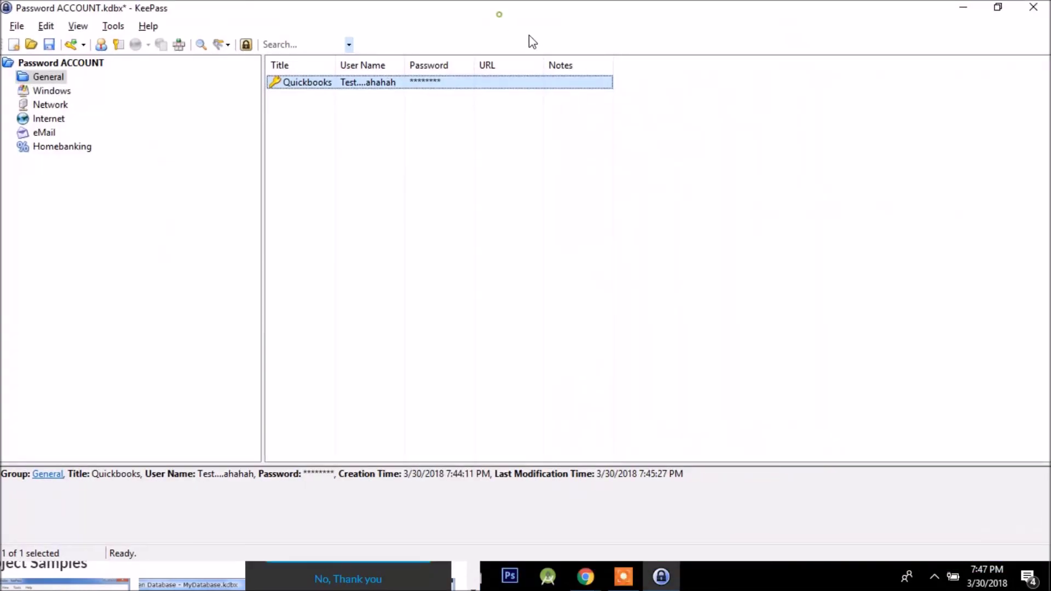
{"action": "key", "text": "super+Right"}
{"action": "left_click", "coordinate": [55, 228]}
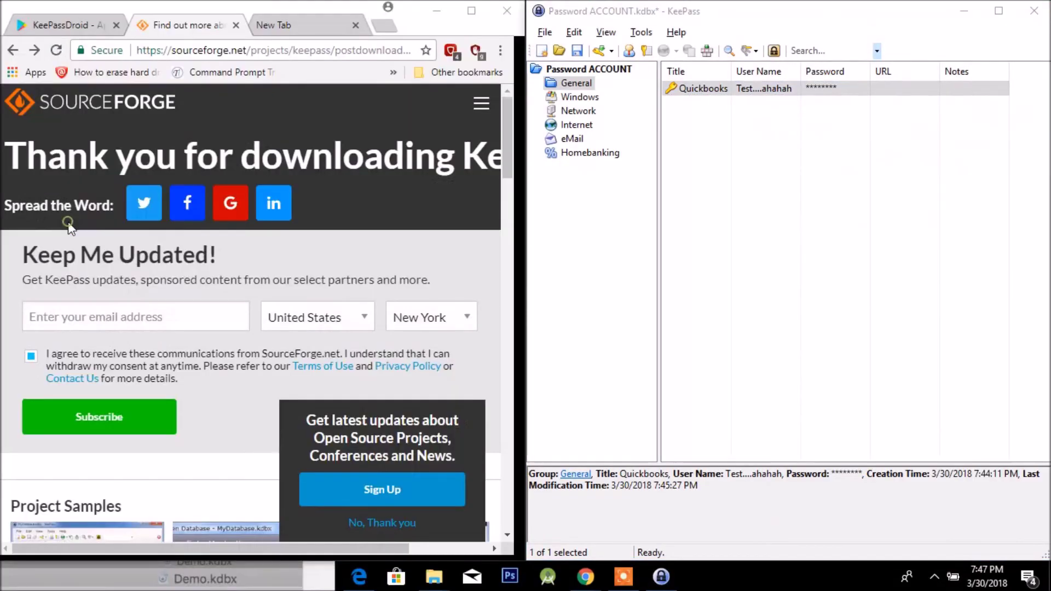
Snap the SourceForge browser to the right half, minimize KeePass, and move the MacPass window left.
{"action": "left_click_drag", "start_coordinate": [434, 34], "coordinate": [529, 11]}
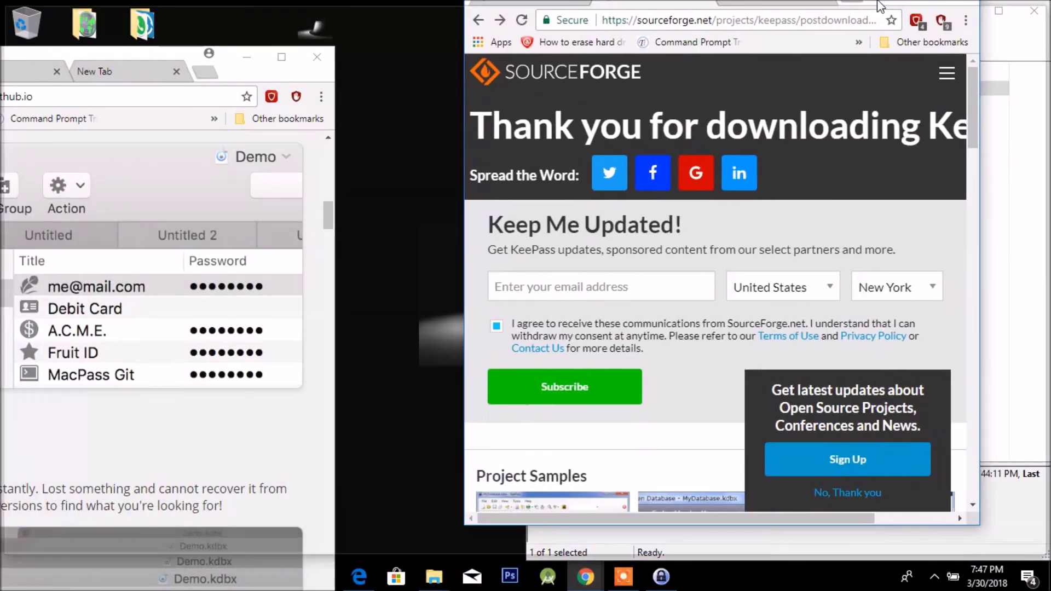
{"action": "key", "text": "super+Right"}
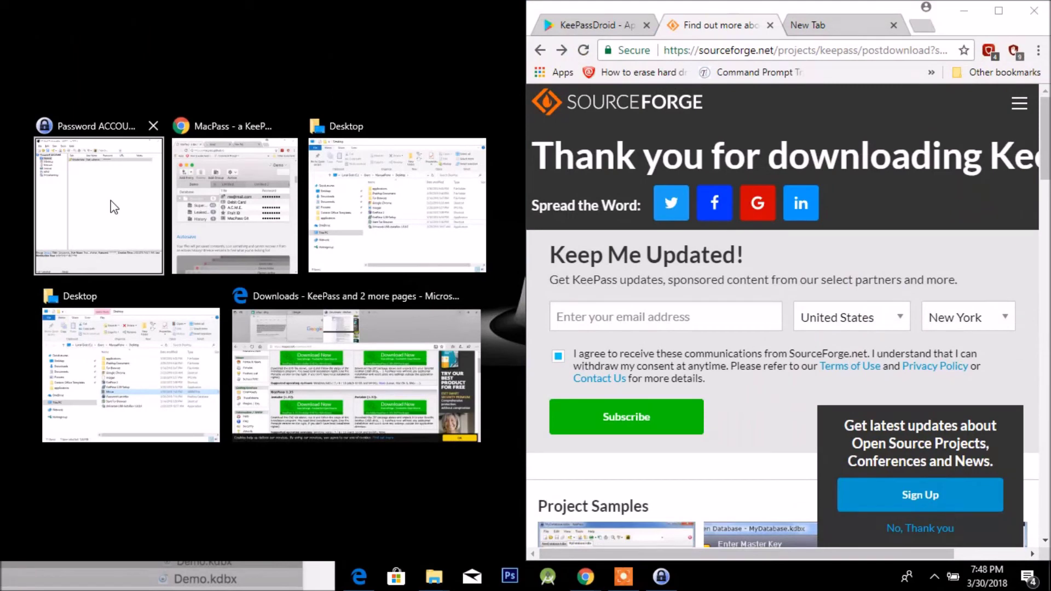
{"action": "left_click", "coordinate": [111, 201]}
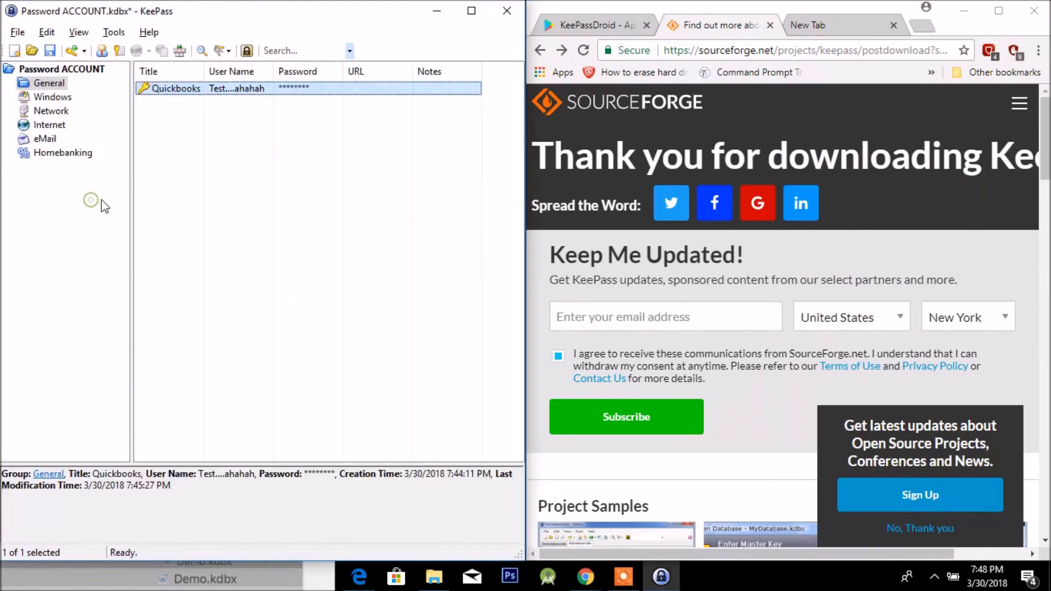
{"action": "left_click", "coordinate": [431, 13]}
{"action": "left_click_drag", "start_coordinate": [237, 82], "coordinate": [1, 167]}
Cycle through the Google new-tab, Gmail sign-in and MacPass tabs in the left Chrome window.
{"action": "left_click", "coordinate": [282, 25]}
{"action": "left_click", "coordinate": [173, 25]}
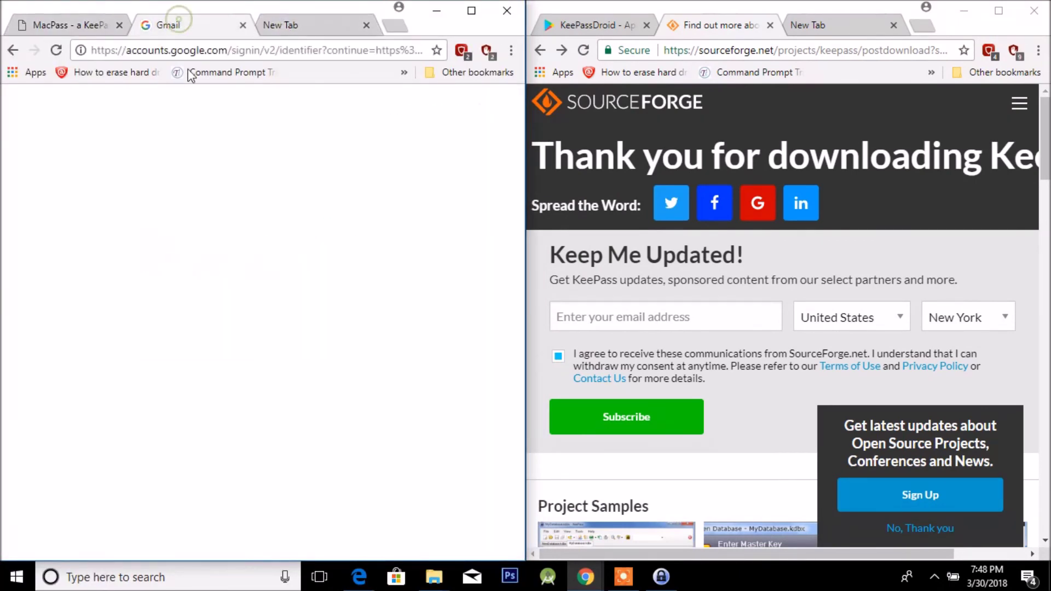
{"action": "left_click", "coordinate": [294, 25]}
{"action": "left_click", "coordinate": [82, 33]}
{"action": "left_click", "coordinate": [283, 25]}
{"action": "left_click", "coordinate": [212, 31]}
{"action": "left_click", "coordinate": [303, 24]}
{"action": "left_click", "coordinate": [145, 32]}
{"action": "left_click", "coordinate": [88, 28]}
{"action": "left_click", "coordinate": [177, 20]}
{"action": "left_click", "coordinate": [293, 21]}
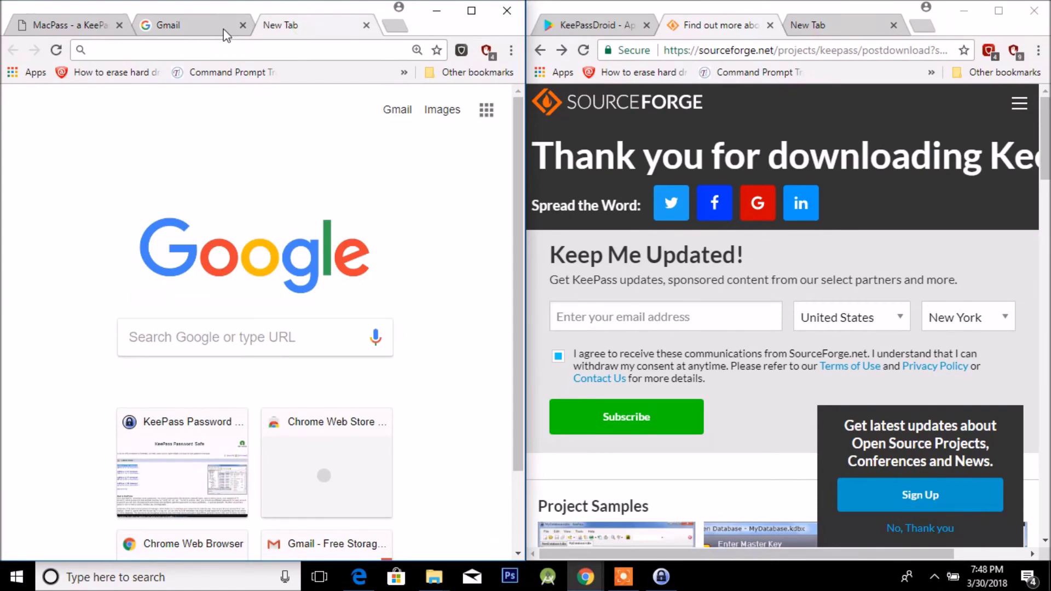
{"action": "left_click", "coordinate": [227, 35]}
{"action": "left_click", "coordinate": [73, 30]}
{"action": "left_click", "coordinate": [162, 22]}
{"action": "left_click", "coordinate": [303, 29]}
{"action": "left_click", "coordinate": [137, 28]}
{"action": "left_click", "coordinate": [282, 27]}
{"action": "left_click", "coordinate": [154, 19]}
{"action": "left_click", "coordinate": [296, 20]}
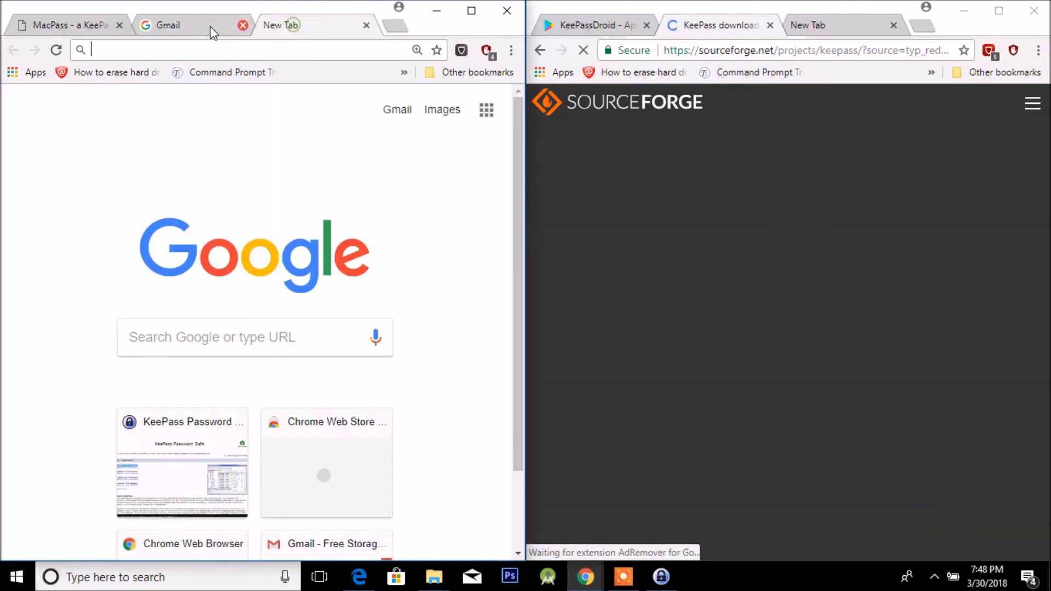
{"action": "left_click", "coordinate": [159, 26]}
{"action": "left_click", "coordinate": [110, 26]}
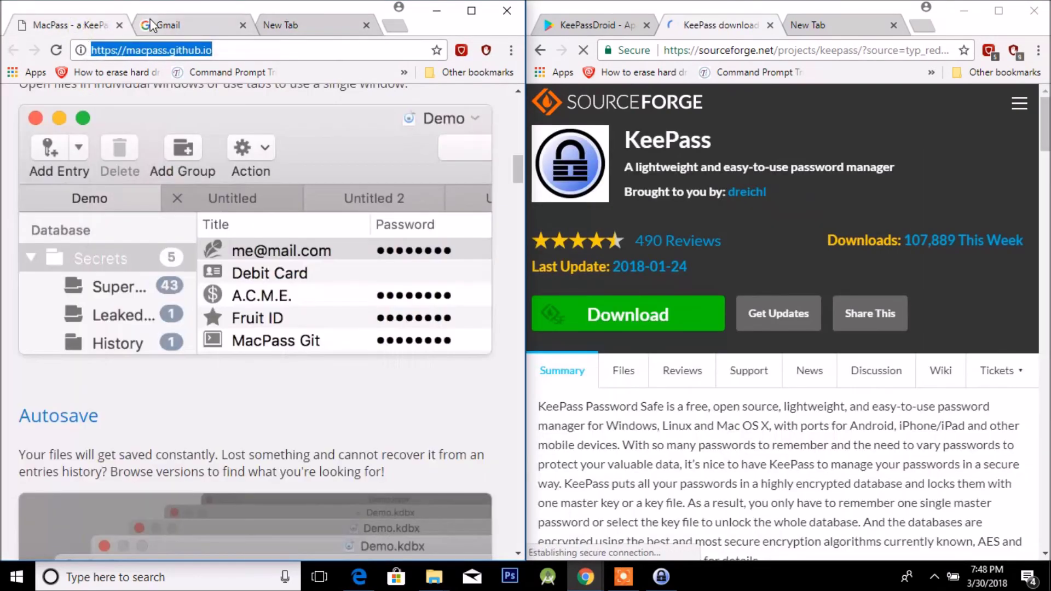
Show KeePassDroid's Play page on the right and the Google new tab on the left, then re-snap the left window.
{"action": "left_click", "coordinate": [819, 34]}
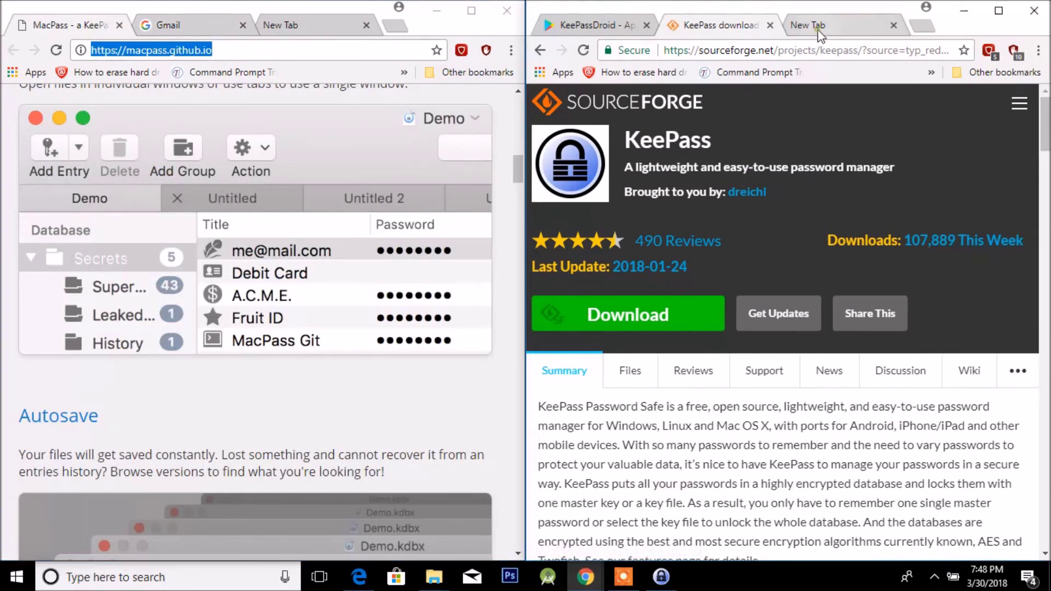
{"action": "left_click", "coordinate": [819, 34]}
{"action": "left_click", "coordinate": [611, 30]}
{"action": "left_click", "coordinate": [706, 25]}
{"action": "left_click", "coordinate": [610, 33]}
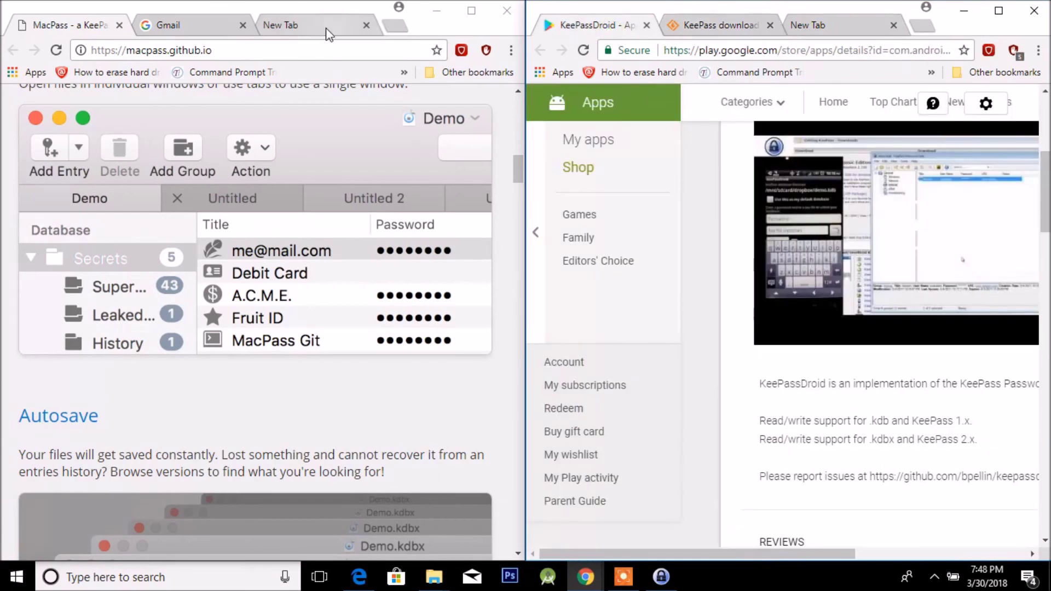
{"action": "left_click", "coordinate": [326, 28]}
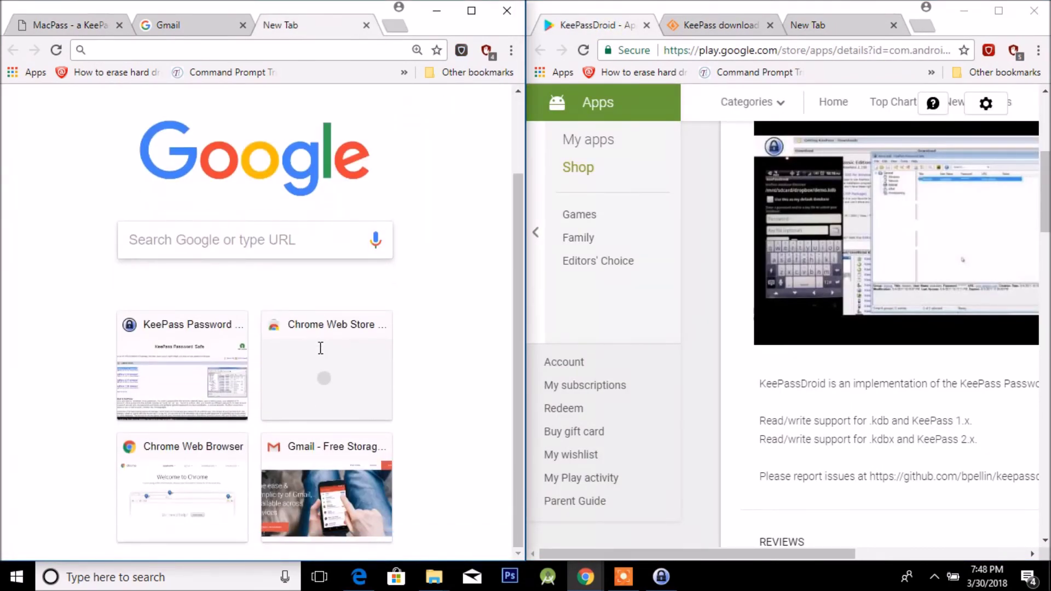
{"action": "scroll", "coordinate": [320, 348], "scroll_direction": "up", "scroll_amount": 2}
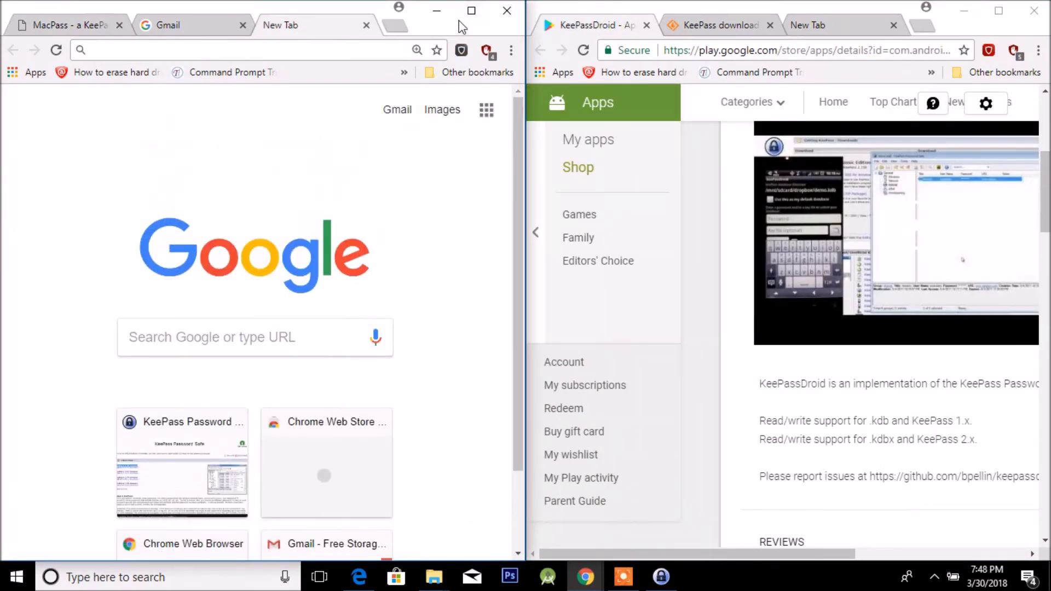
{"action": "left_click_drag", "start_coordinate": [445, 31], "coordinate": [602, 1]}
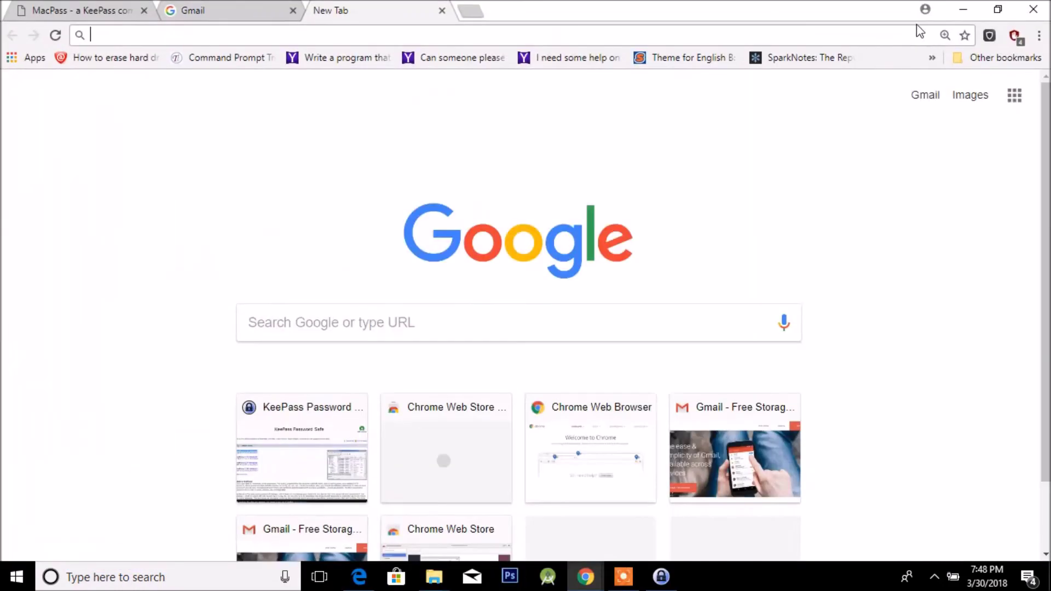
{"action": "left_click_drag", "start_coordinate": [688, 10], "coordinate": [1, 32]}
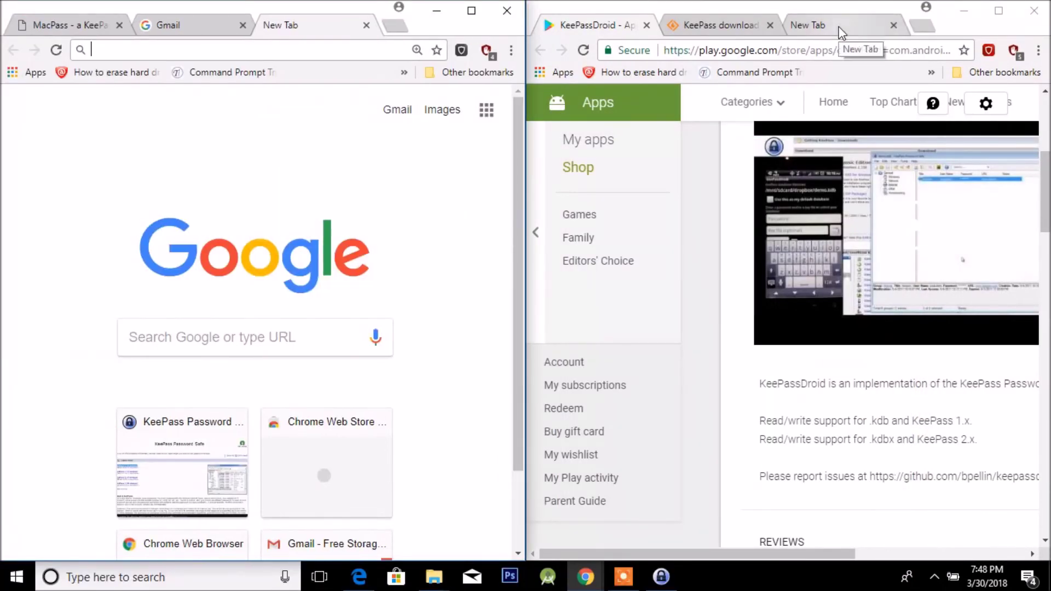
Maximize KeePass, save the Password ACCOUNT database with File > Save, then close KeePass.
{"action": "left_click", "coordinate": [660, 576]}
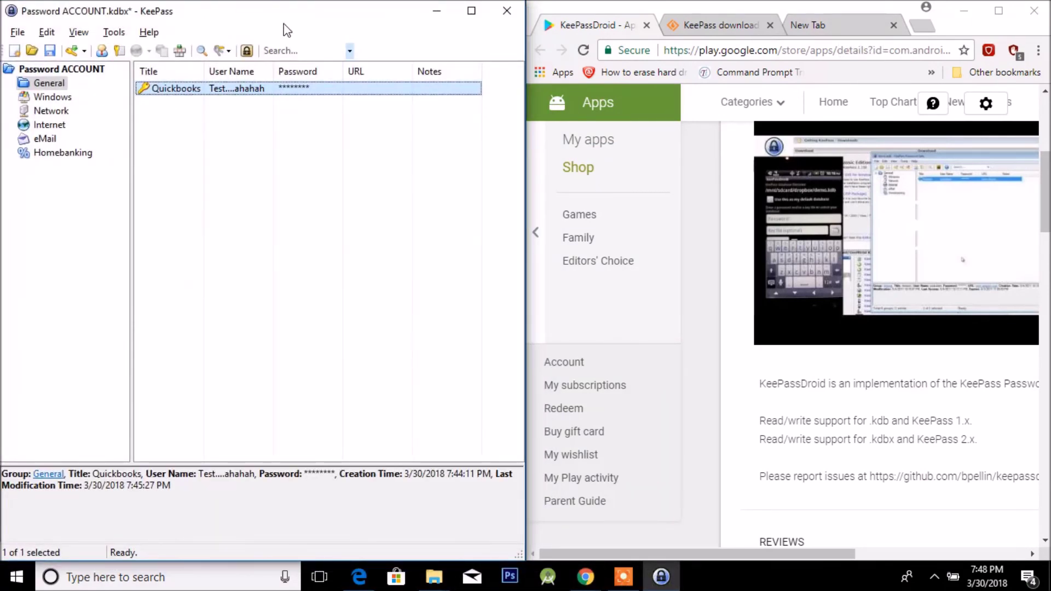
{"action": "left_click_drag", "start_coordinate": [345, 12], "coordinate": [525, 5]}
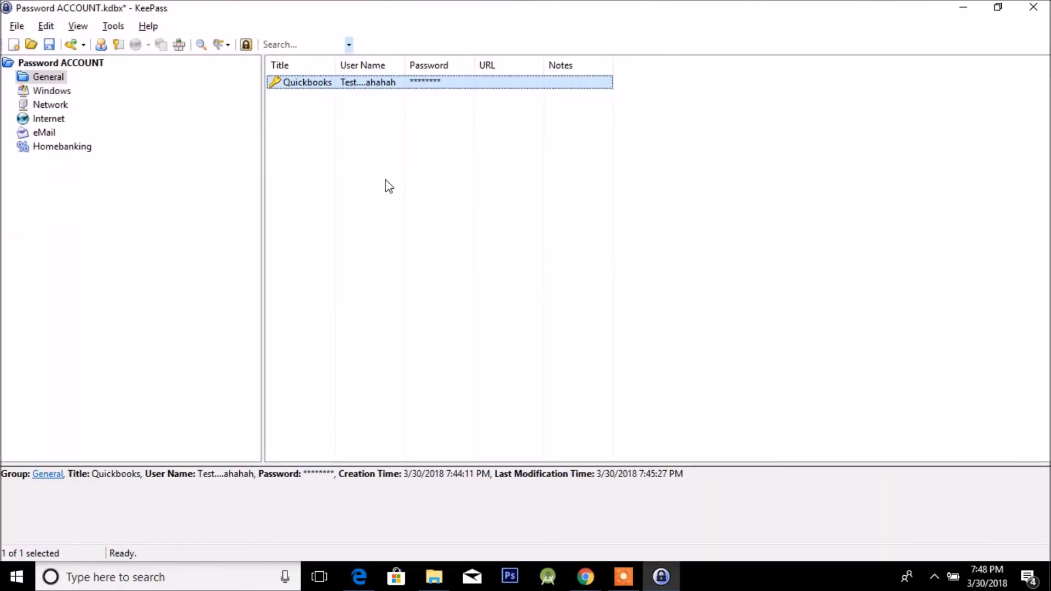
{"action": "left_click", "coordinate": [17, 27]}
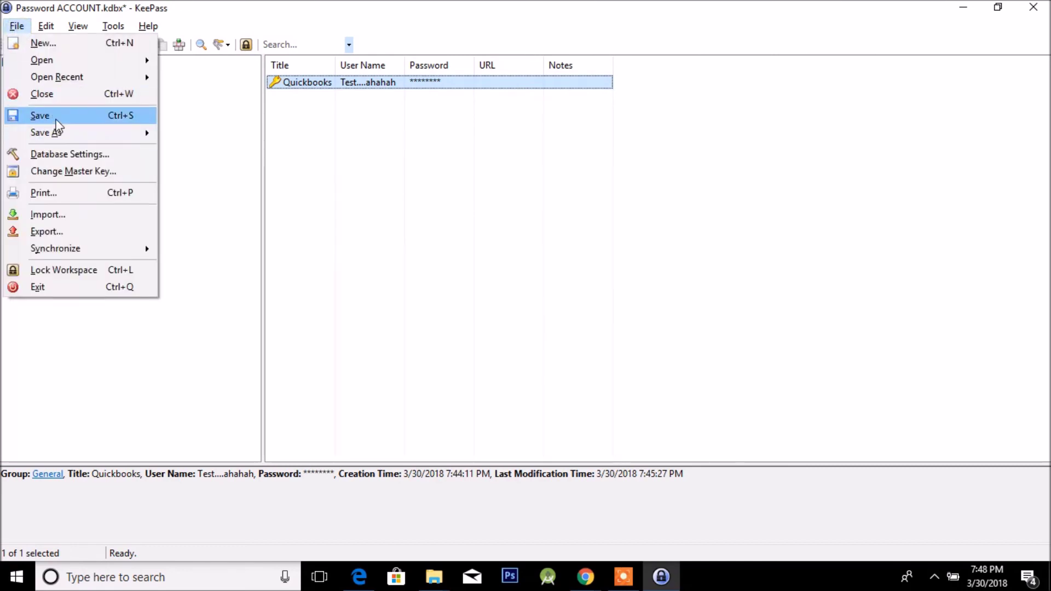
{"action": "left_click", "coordinate": [17, 25]}
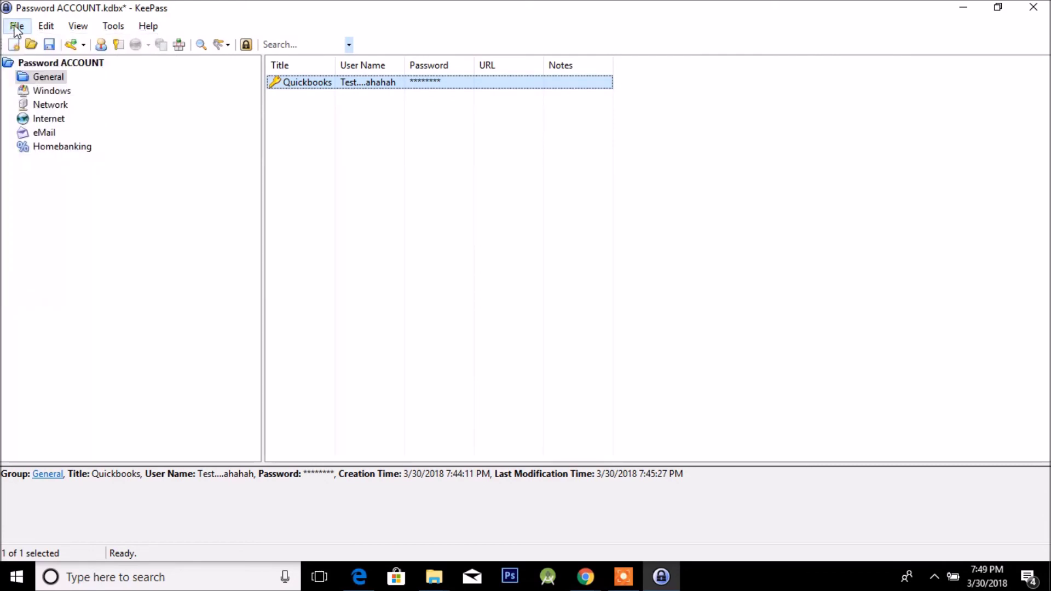
{"action": "left_click", "coordinate": [17, 26]}
{"action": "left_click", "coordinate": [54, 116]}
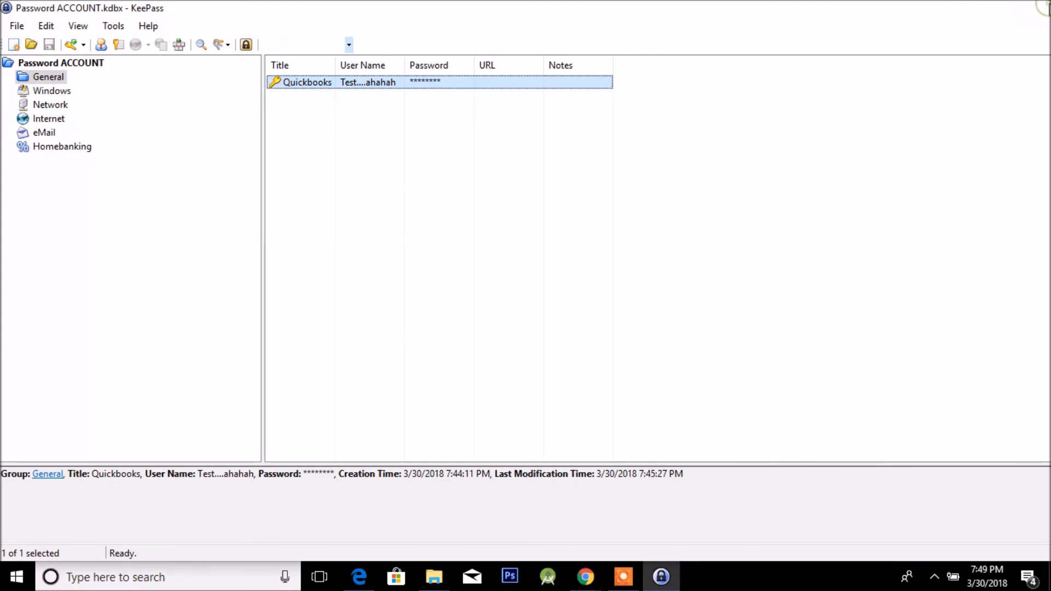
{"action": "left_click", "coordinate": [1046, 8]}
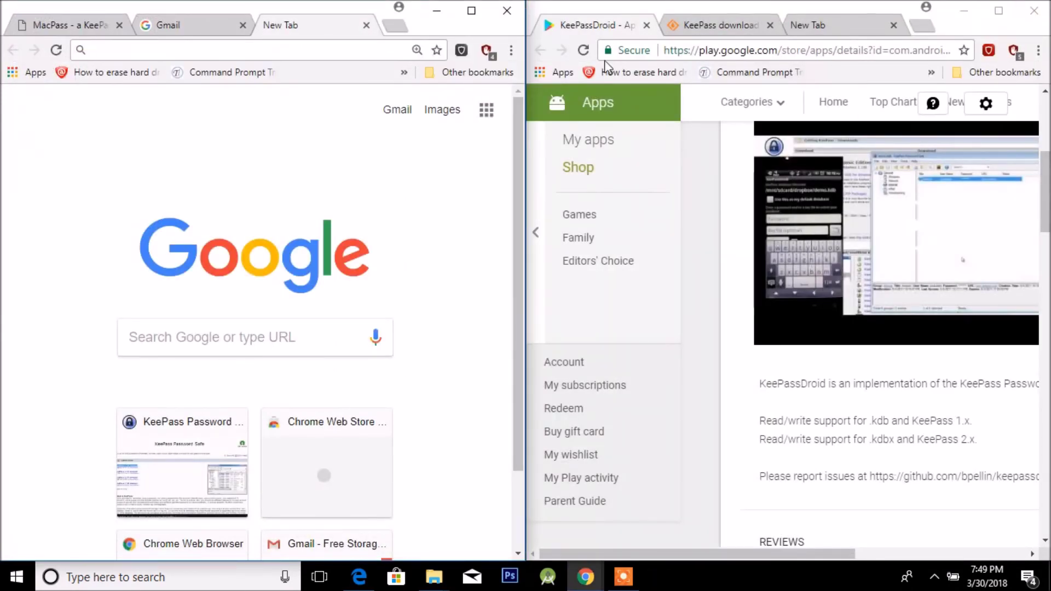
Move the Chrome window aside, then open Password ACCOUNT.kdbx from the desktop in KeePass.
{"action": "left_click", "coordinate": [437, 10]}
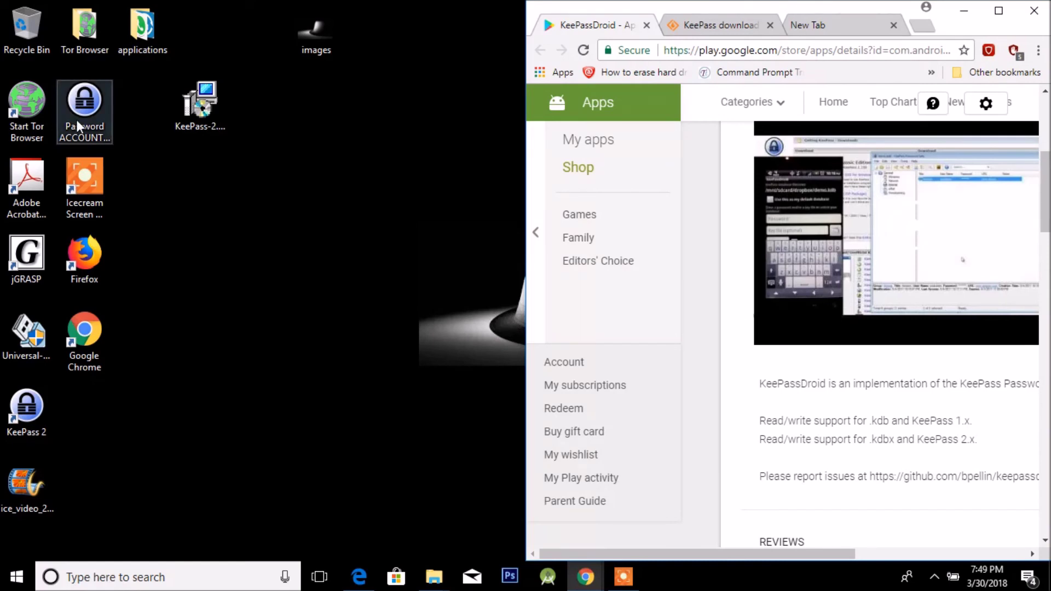
{"action": "left_click_drag", "start_coordinate": [966, 36], "coordinate": [941, 75]}
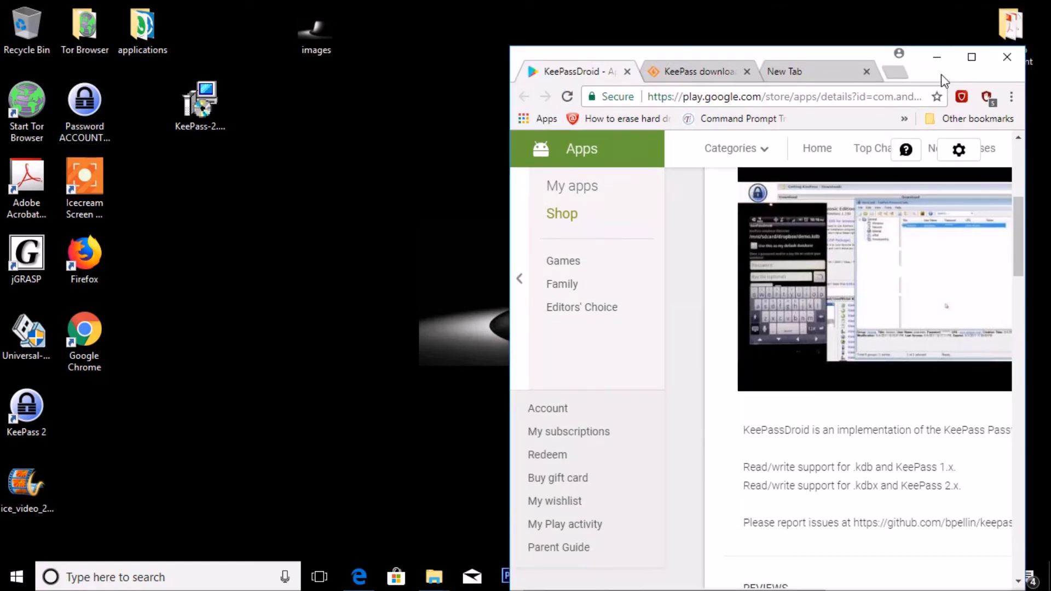
{"action": "left_click_drag", "start_coordinate": [940, 74], "coordinate": [830, 1]}
{"action": "left_click_drag", "start_coordinate": [576, 10], "coordinate": [777, 68]}
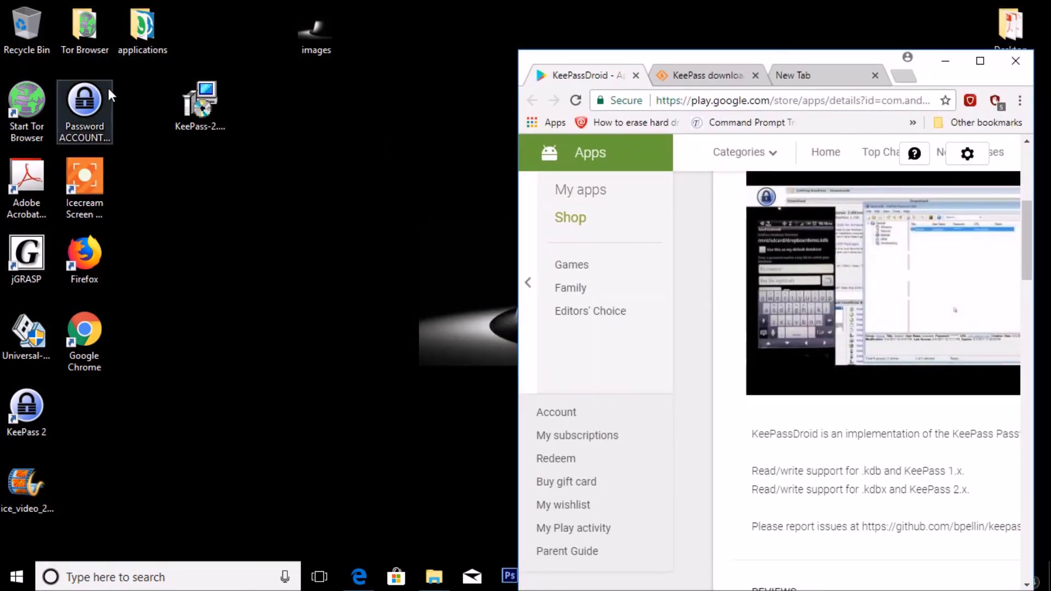
{"action": "left_click", "coordinate": [77, 117]}
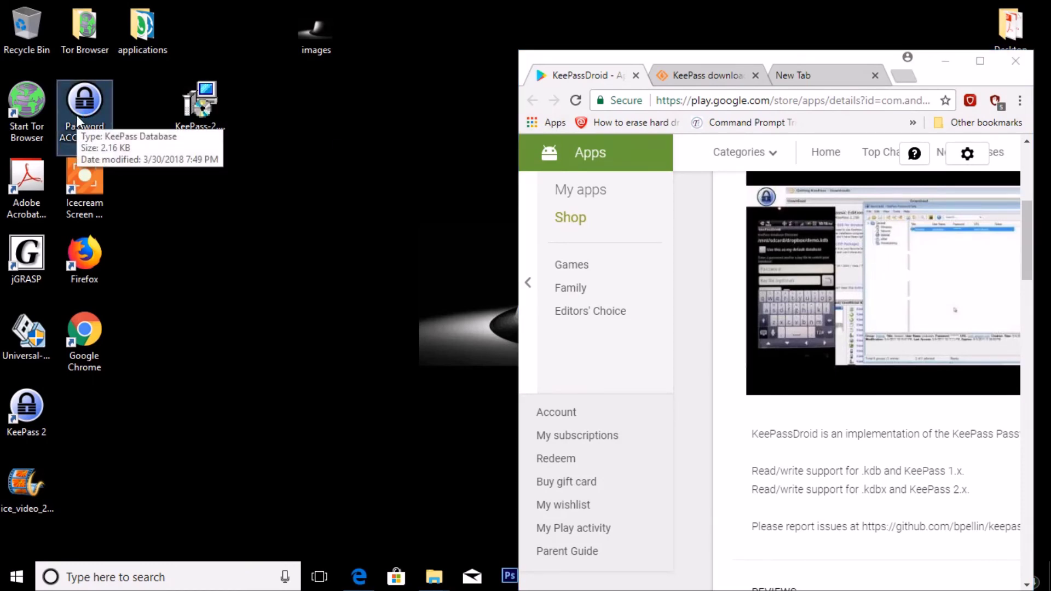
{"action": "double_click", "coordinate": [77, 118]}
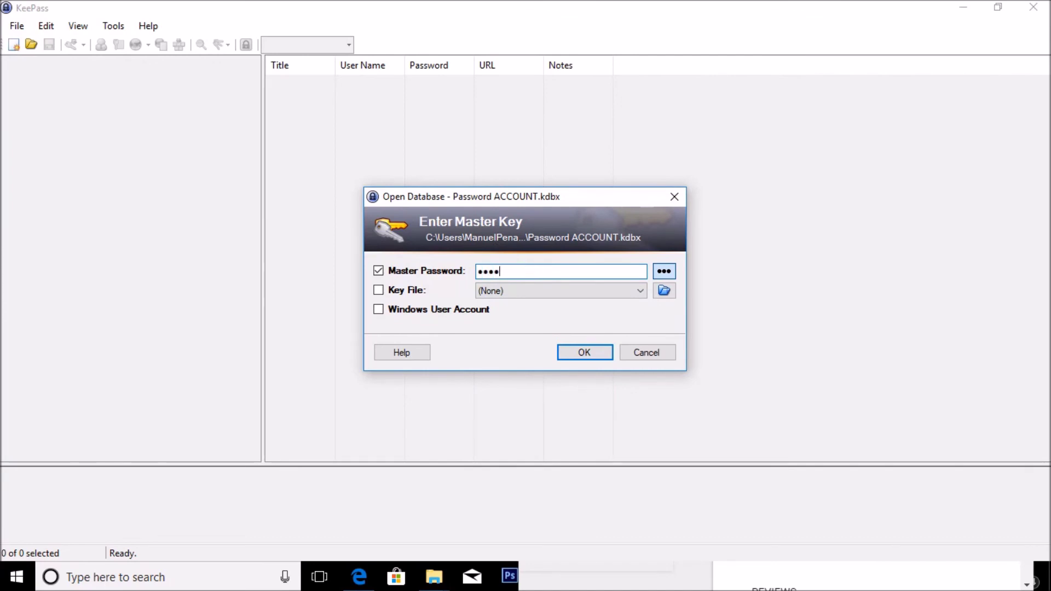
Unlock Password ACCOUNT.kdbx by entering the master password, retrying after the invalid key error.
{"action": "type", "text": "•••"}
{"action": "key", "text": "Return"}
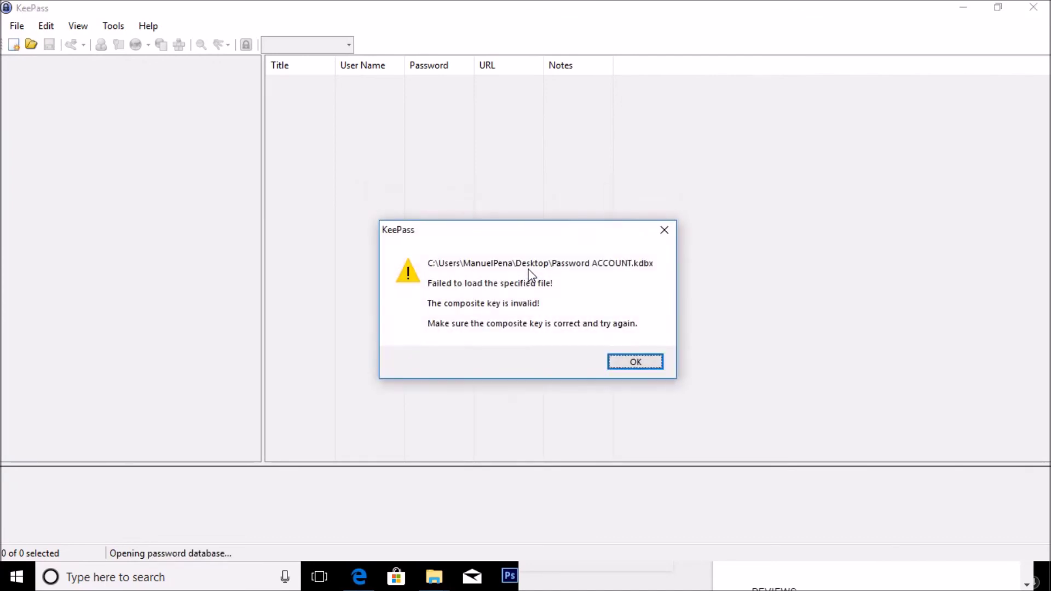
{"action": "left_click", "coordinate": [636, 363]}
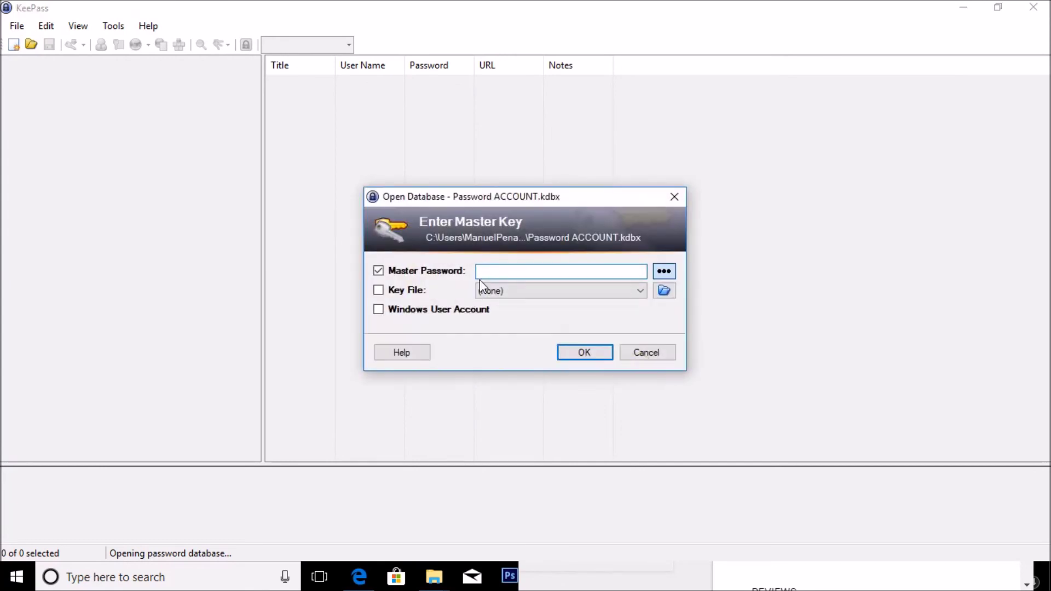
{"action": "type", "text": "••••••"}
{"action": "key", "text": "Return"}
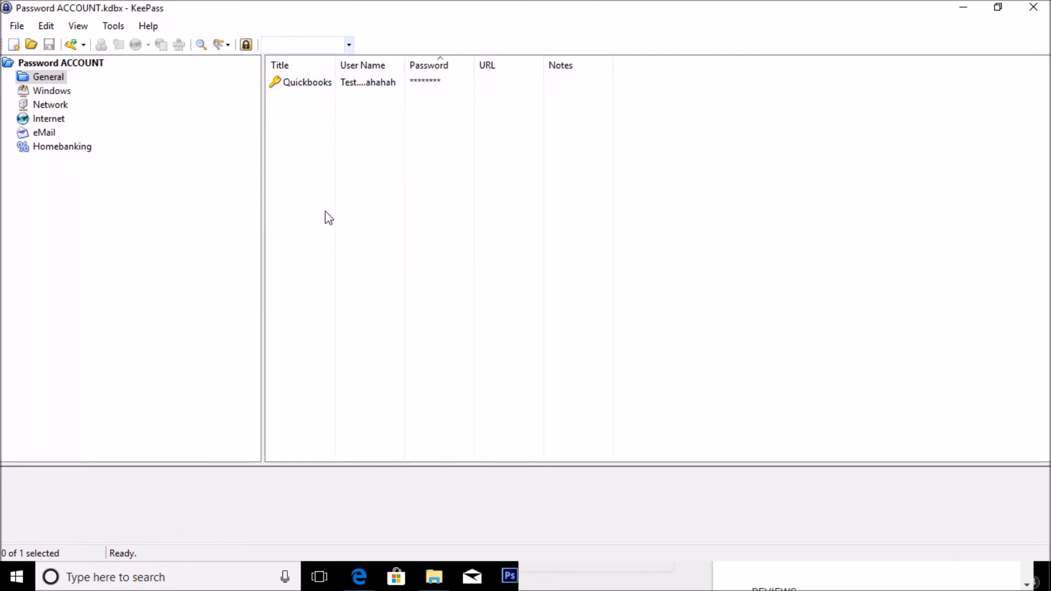
Open the Quickbooks entry to check it, close it unchanged, then close KeePass.
{"action": "double_click", "coordinate": [328, 83]}
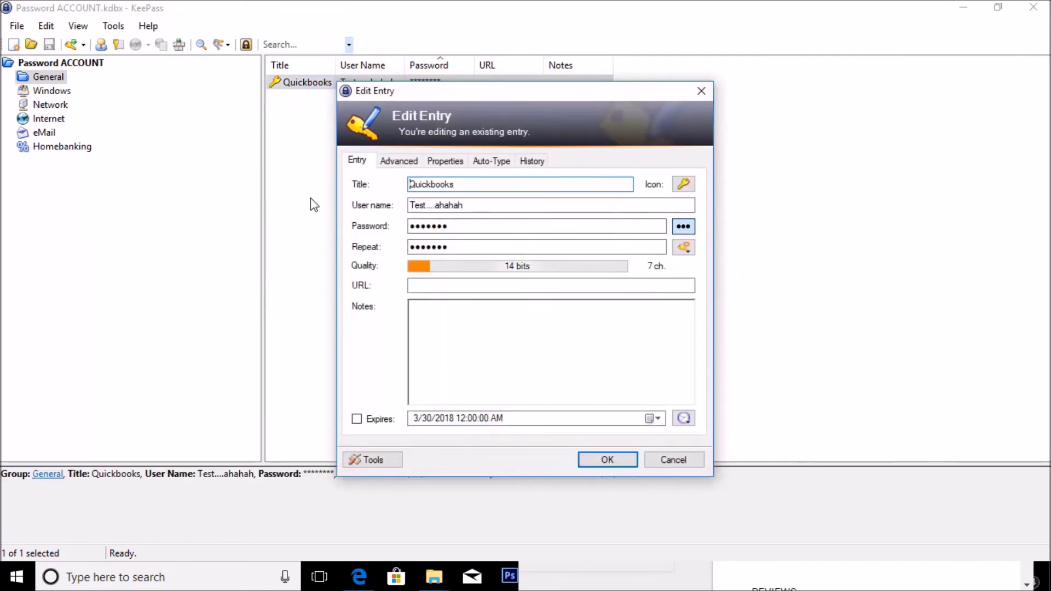
{"action": "left_click", "coordinate": [700, 90]}
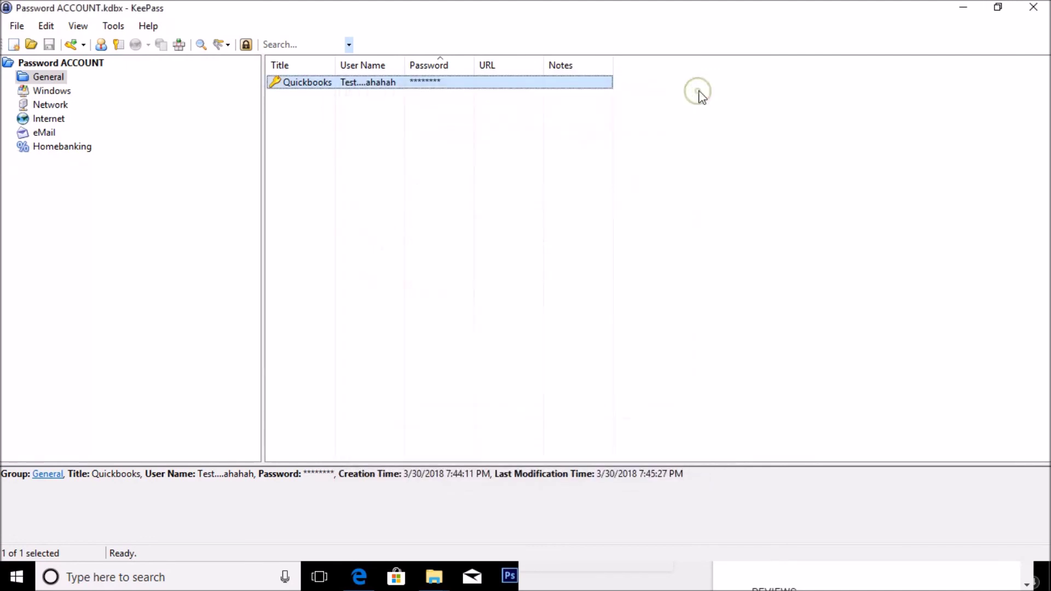
{"action": "left_click", "coordinate": [1033, 7]}
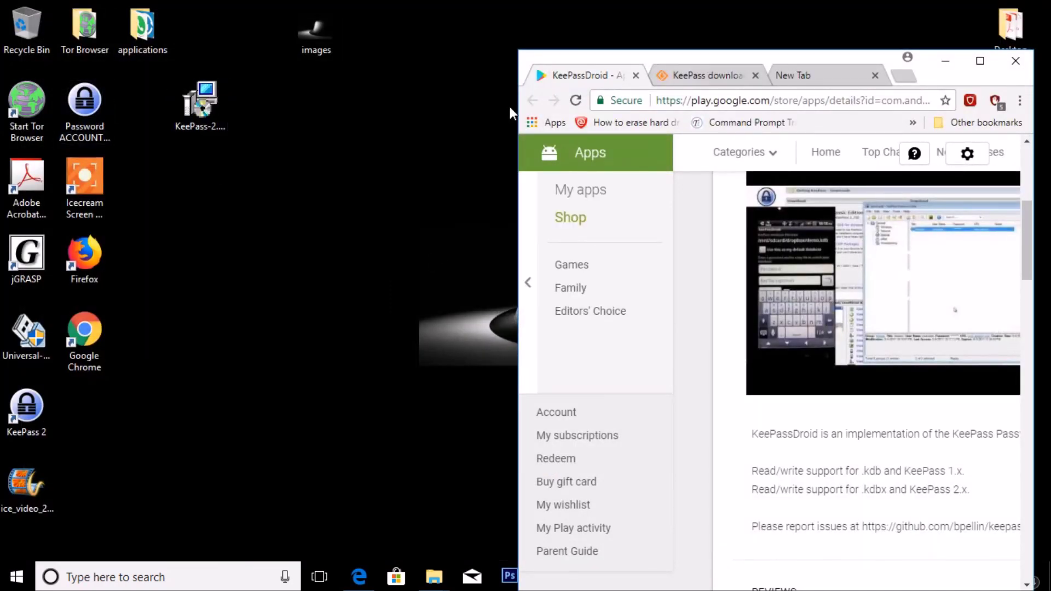
Minimize Chrome and move the Password ACCOUNT.kdbx icon to near the desktop centre.
{"action": "left_click_drag", "start_coordinate": [86, 112], "coordinate": [555, 261]}
{"action": "left_click", "coordinate": [950, 65]}
{"action": "mouse_move", "coordinate": [637, 225]}
{"action": "left_mouse_down"}
{"action": "mouse_move", "coordinate": [650, 254]}
{"action": "mouse_move", "coordinate": [636, 252]}
{"action": "mouse_move", "coordinate": [652, 219]}
{"action": "left_mouse_up"}
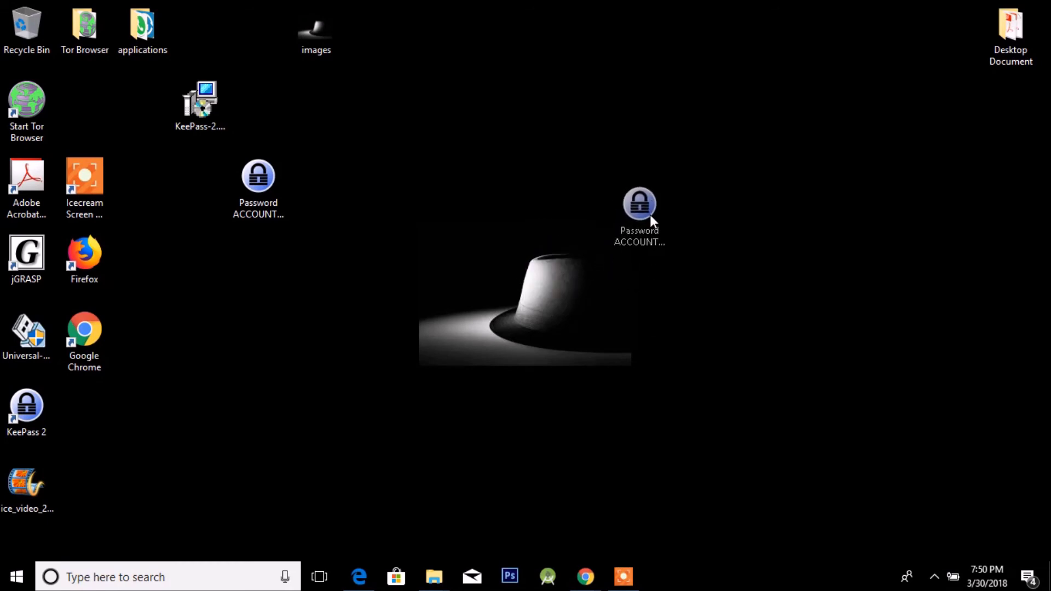
{"action": "left_click_drag", "start_coordinate": [672, 164], "coordinate": [612, 191]}
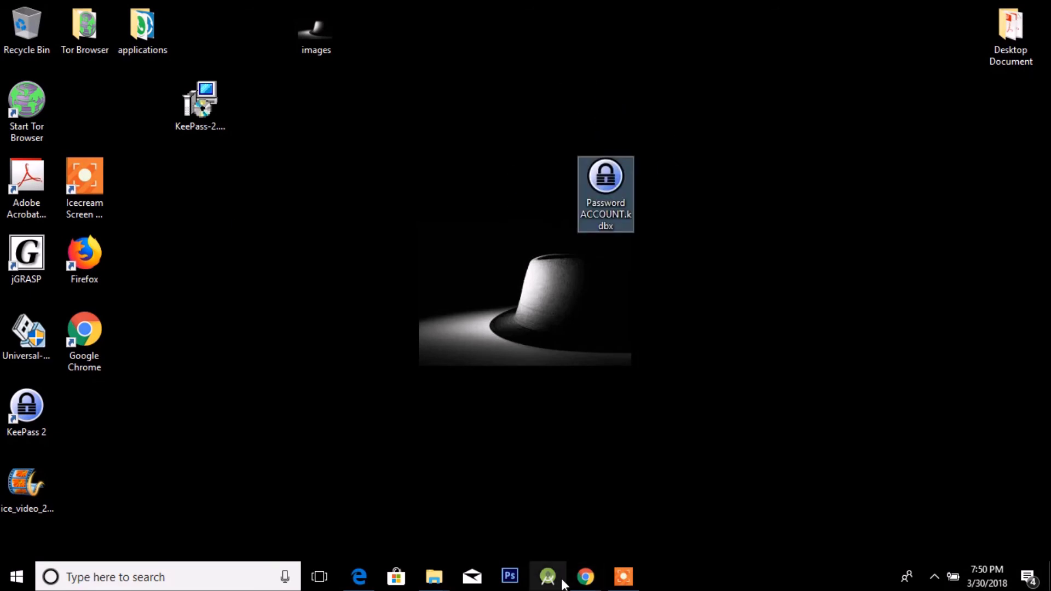
Bring the KeePassDroid Chrome window back from the taskbar and maximize it.
{"action": "mouse_move", "coordinate": [586, 577]}
{"action": "left_click", "coordinate": [526, 519]}
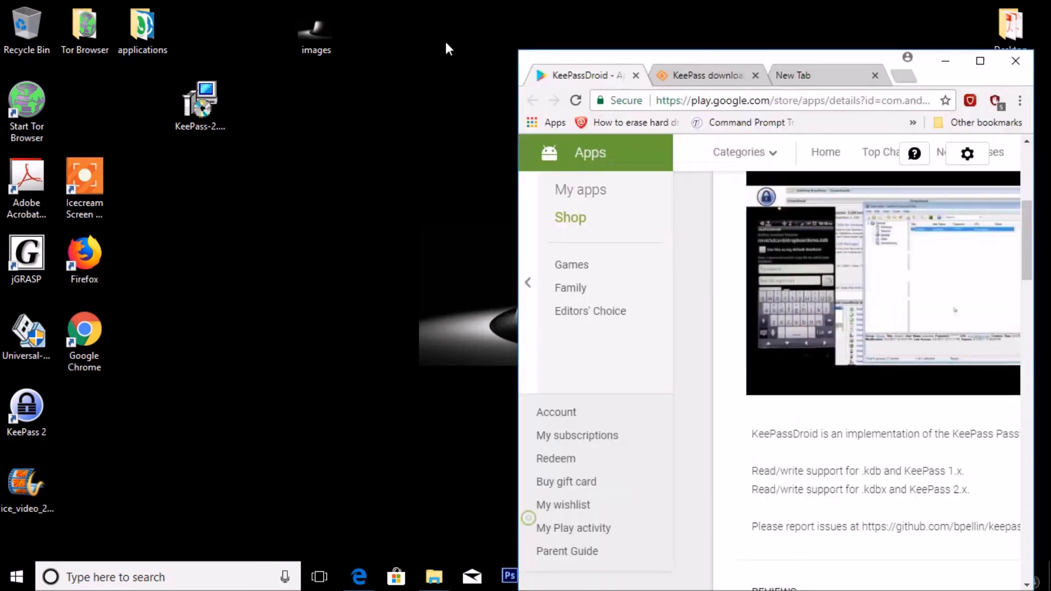
{"action": "left_click", "coordinate": [978, 61]}
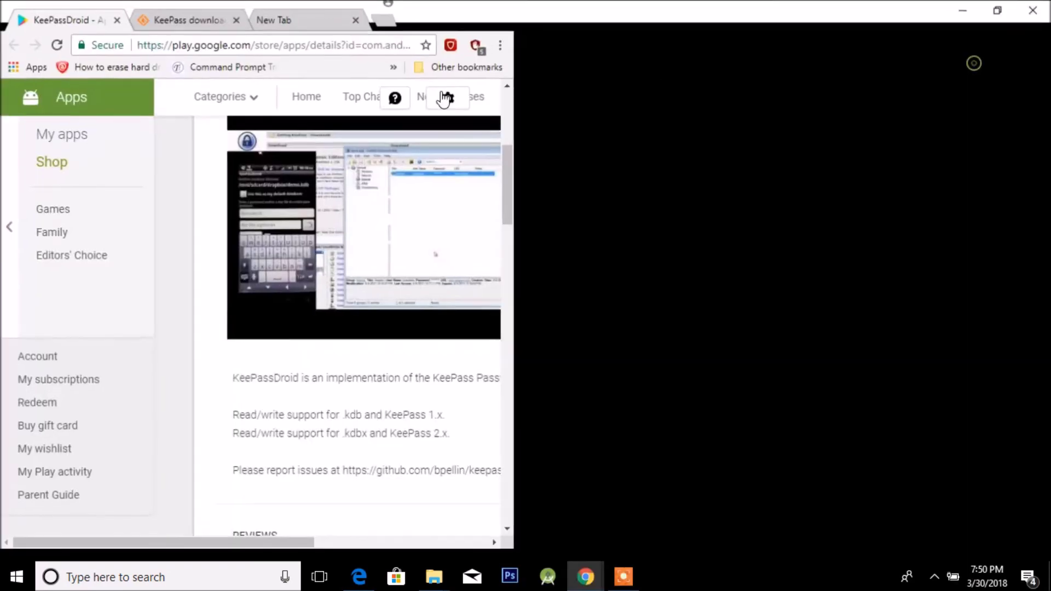
{"action": "left_click", "coordinate": [204, 7]}
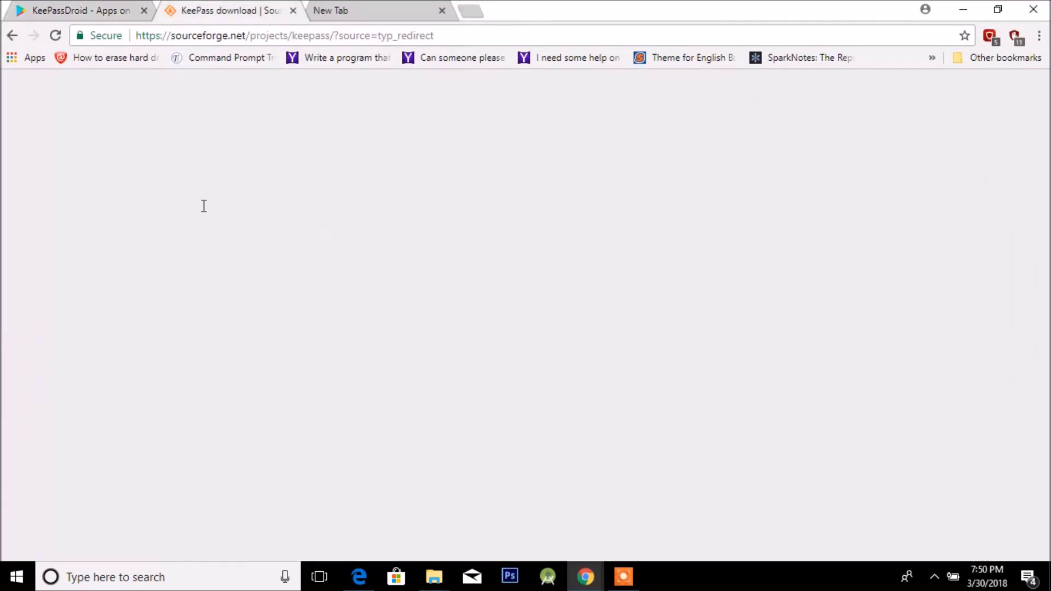
{"action": "key", "text": "ctrl+shift+Tab"}
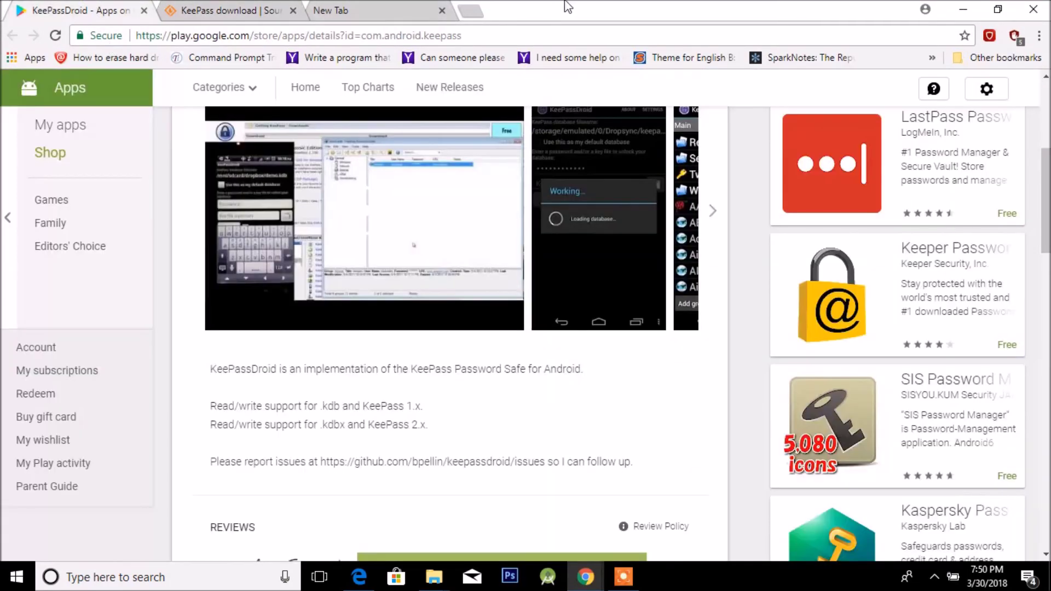
{"action": "key", "text": "alt+Tab"}
{"action": "key", "text": "alt+Tab"}
{"action": "key", "text": "alt+Tab"}
{"action": "key", "text": "alt+Tab"}
{"action": "key", "text": "alt+Tab"}
{"action": "key", "text": "alt+Tab"}
{"action": "key", "text": "alt+Tab"}
{"action": "key", "text": "alt+Tab"}
{"action": "key", "text": "alt+Tab"}
{"action": "key", "text": "alt+Tab"}
{"action": "key", "text": "alt+Tab"}
{"action": "key", "text": "alt+Tab"}
{"action": "key", "text": "alt+Tab"}
{"action": "key", "text": "alt+Tab"}
{"action": "key", "text": "alt+Tab"}
{"action": "key", "text": "alt+Tab"}
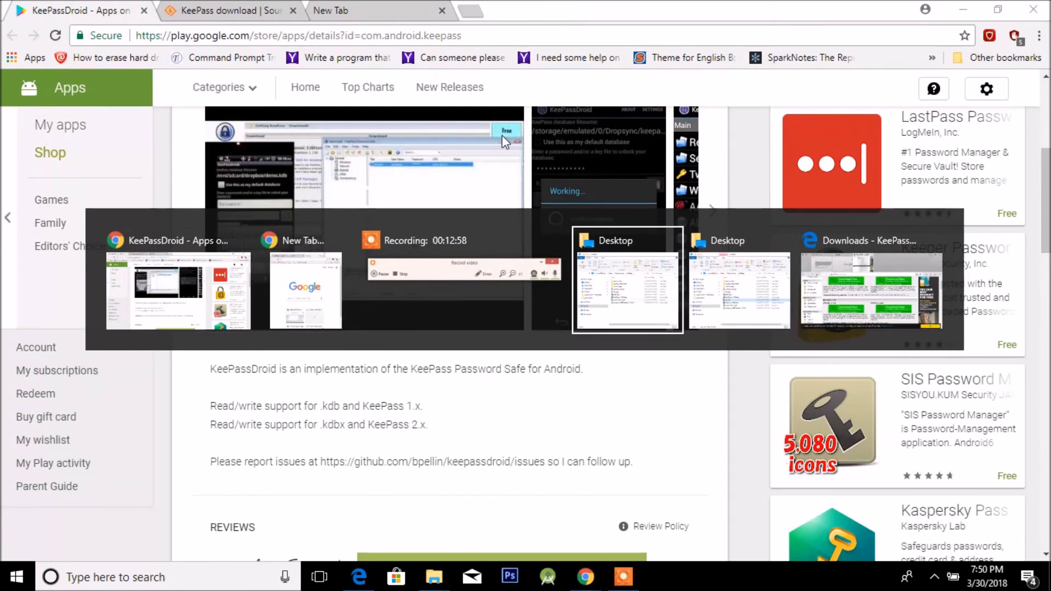
{"action": "key", "text": "alt+Tab"}
{"action": "key", "text": "alt+Tab"}
{"action": "key", "text": "alt+Tab"}
{"action": "key", "text": "alt+Tab"}
{"action": "key", "text": "alt+Tab"}
{"action": "key", "text": "alt+Tab"}
{"action": "key", "text": "alt+Tab"}
{"action": "key", "text": "alt+Tab"}
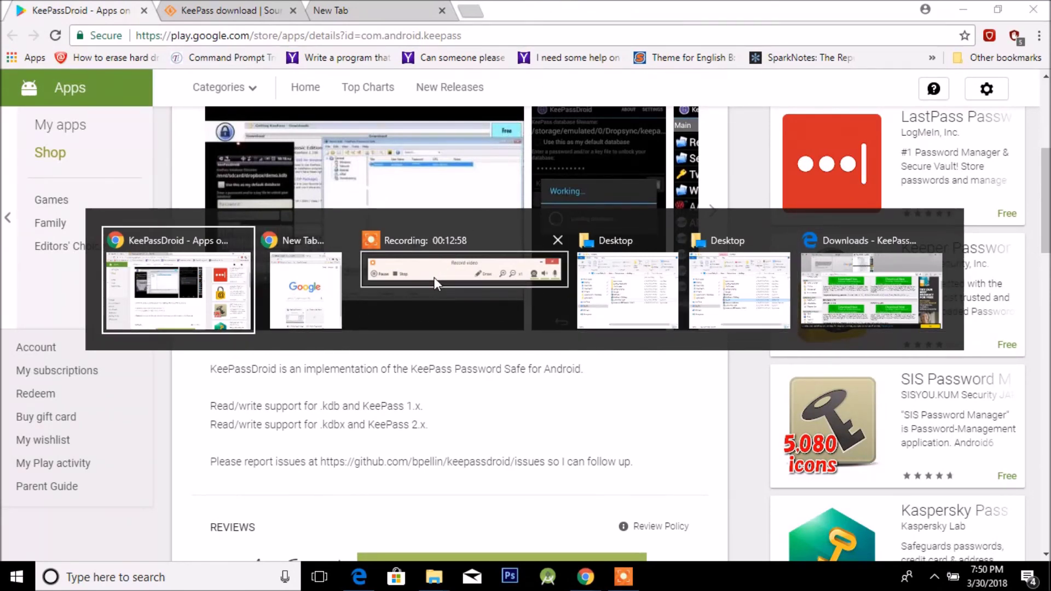
{"action": "key", "text": "alt+Tab"}
{"action": "key", "text": "alt+Tab"}
{"action": "key", "text": "alt+Tab"}
{"action": "key", "text": "alt+Tab"}
{"action": "key", "text": "alt+Tab"}
{"action": "key", "text": "alt+Tab"}
{"action": "key", "text": "alt+Tab"}
{"action": "key", "text": "alt+Tab"}
{"action": "key", "text": "alt+Tab"}
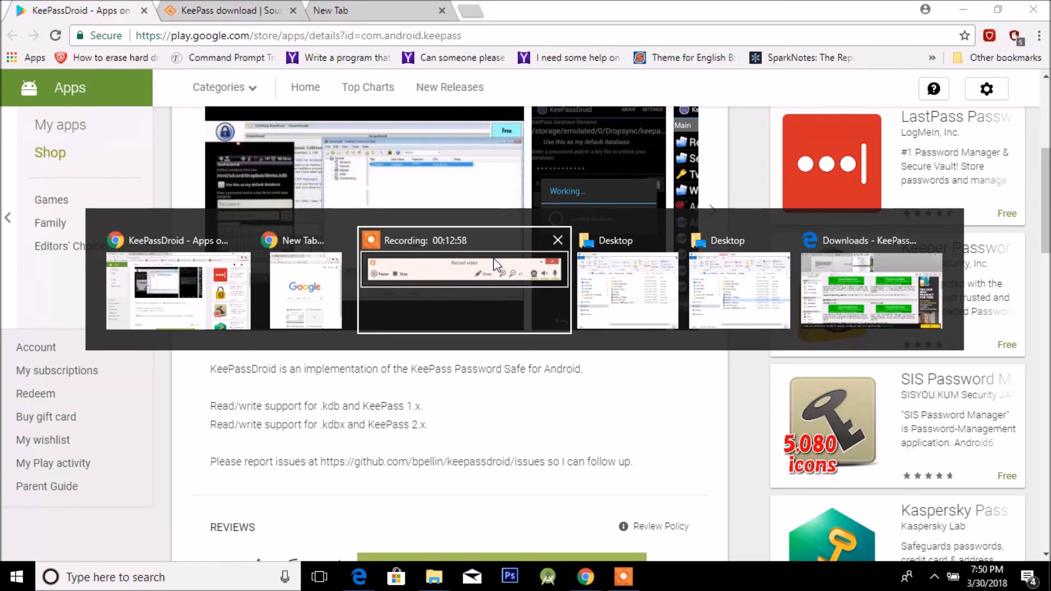
{"action": "key", "text": "alt+Tab"}
{"action": "key", "text": "alt+Tab"}
{"action": "key", "text": "alt+Tab"}
{"action": "key", "text": "alt+Tab"}
{"action": "key", "text": "alt+Tab"}
{"action": "key", "text": "alt+Tab"}
{"action": "key", "text": "alt+Tab"}
{"action": "key", "text": "alt+Tab"}
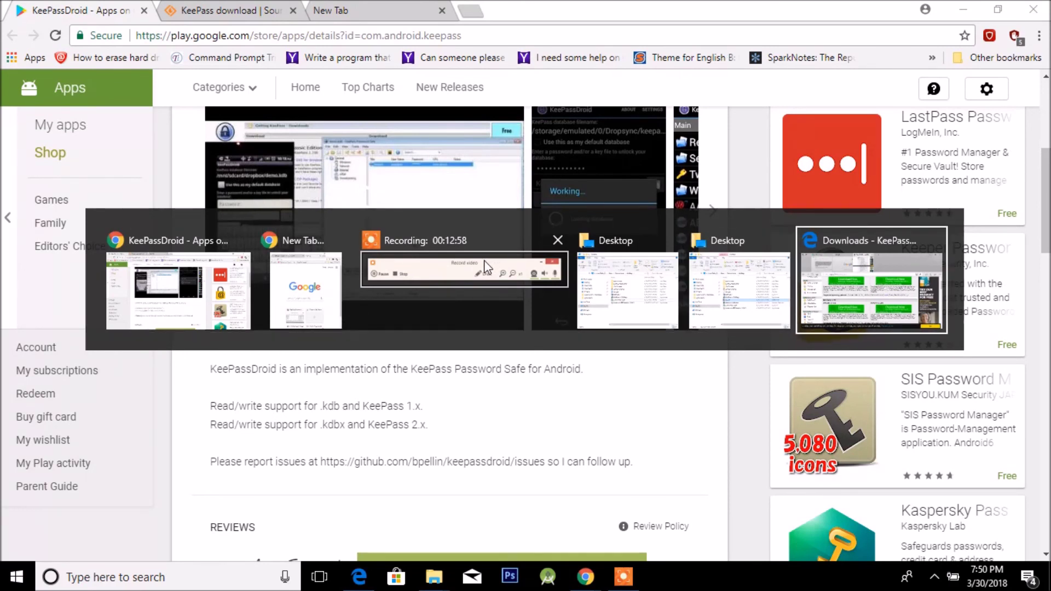
{"action": "key", "text": "alt+Tab"}
{"action": "key", "text": "alt+Tab"}
{"action": "key", "text": "alt+Tab"}
{"action": "key", "text": "alt+Tab"}
{"action": "key", "text": "alt+Tab"}
{"action": "key", "text": "alt+Tab"}
{"action": "key", "text": "alt+Tab"}
{"action": "key", "text": "alt+Tab"}
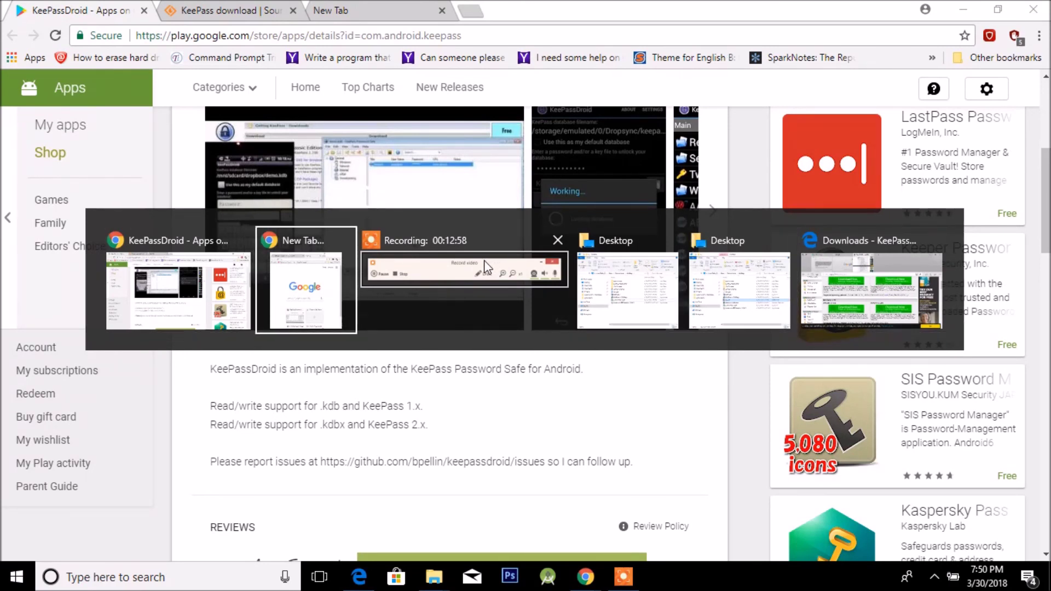
{"action": "key", "text": "alt+Tab"}
{"action": "key", "text": "alt+Tab"}
{"action": "key", "text": "alt+Tab"}
{"action": "key", "text": "alt+Tab"}
{"action": "key", "text": "alt+Tab"}
{"action": "key", "text": "alt+Tab"}
{"action": "key", "text": "alt+Tab"}
{"action": "key", "text": "alt+Tab"}
{"action": "key", "text": "alt+Tab"}
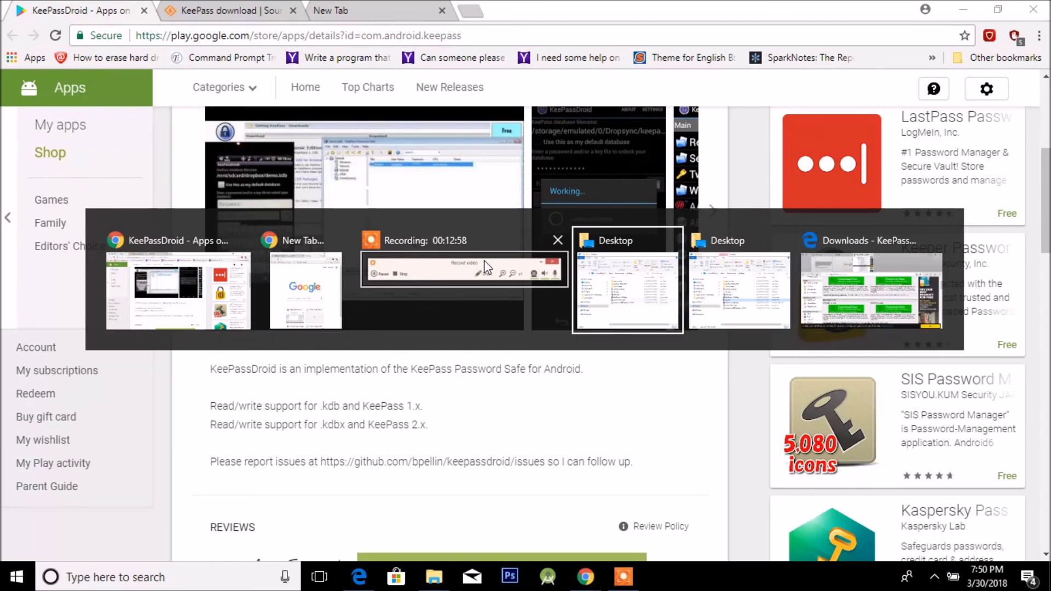
{"action": "key", "text": "alt+Tab"}
{"action": "key", "text": "alt+Tab"}
{"action": "key", "text": "alt+Tab"}
{"action": "key", "text": "alt+Tab"}
{"action": "key", "text": "alt+Tab"}
{"action": "key", "text": "alt+Tab"}
{"action": "key", "text": "alt+Tab"}
{"action": "key", "text": "alt+Tab"}
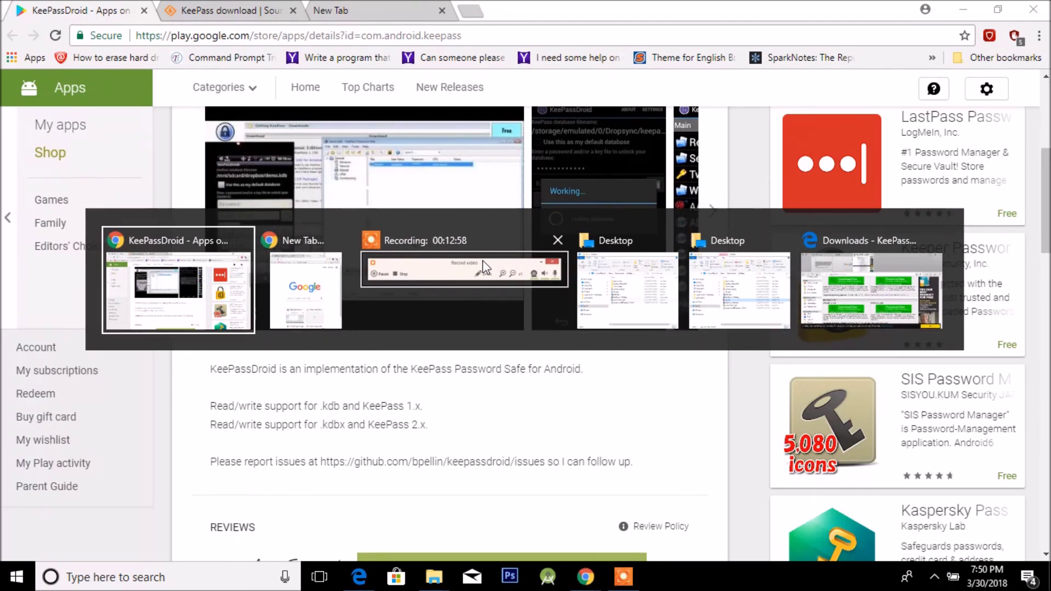
{"action": "mouse_move", "coordinate": [553, 17]}
{"action": "left_mouse_down"}
{"action": "mouse_move", "coordinate": [551, 111]}
{"action": "mouse_move", "coordinate": [556, 16]}
{"action": "left_mouse_up"}
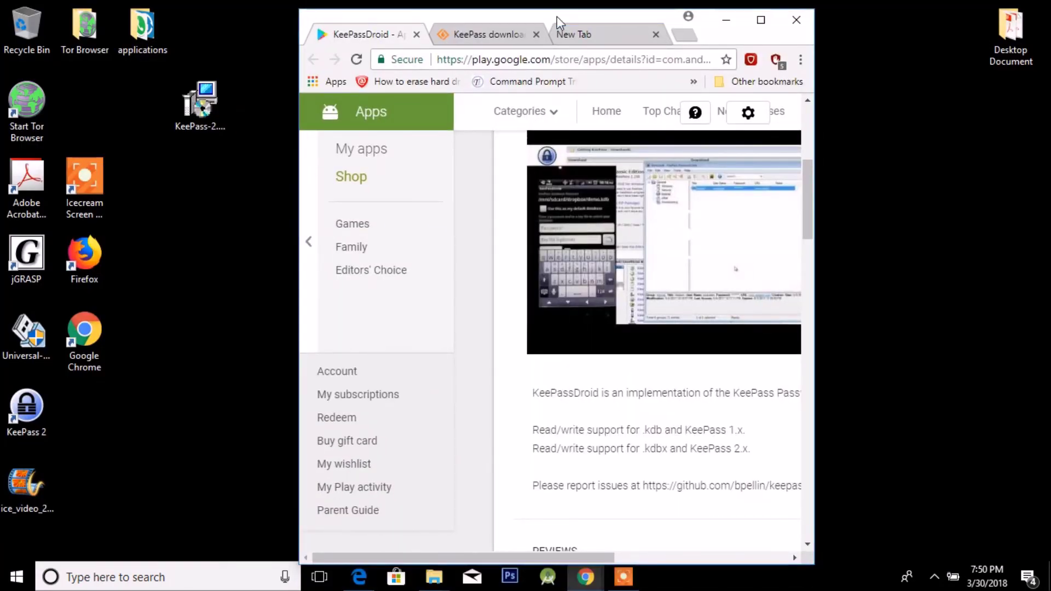
{"action": "left_click_drag", "start_coordinate": [556, 16], "coordinate": [551, 42]}
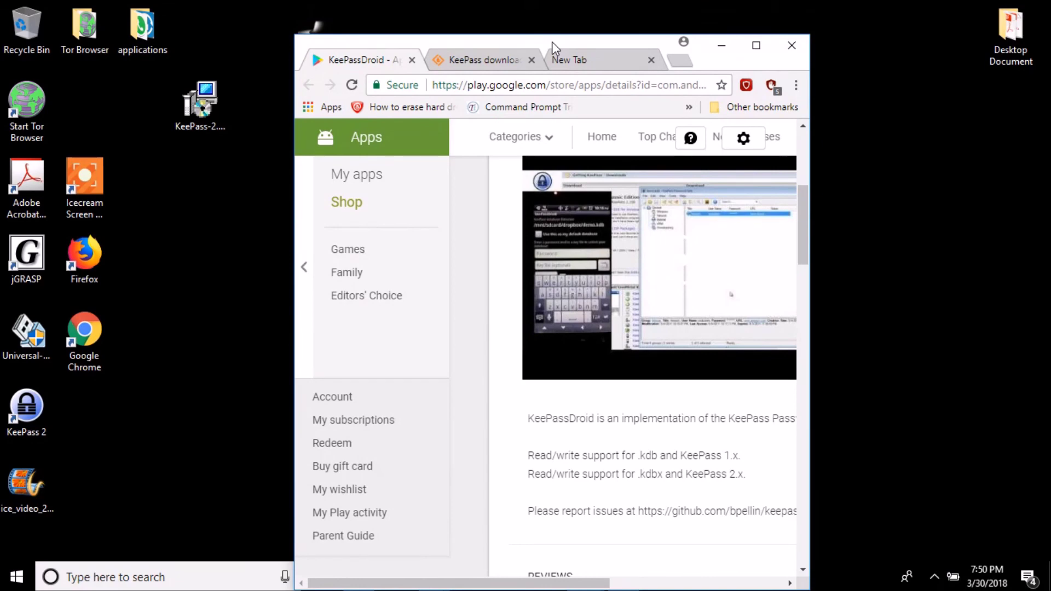
{"action": "left_click_drag", "start_coordinate": [551, 42], "coordinate": [551, 0]}
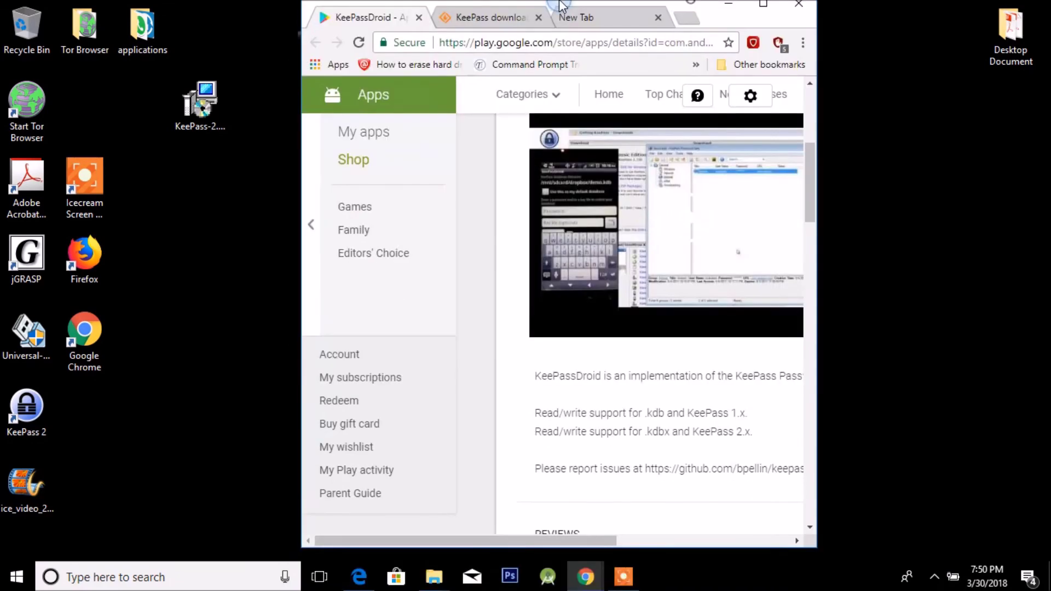